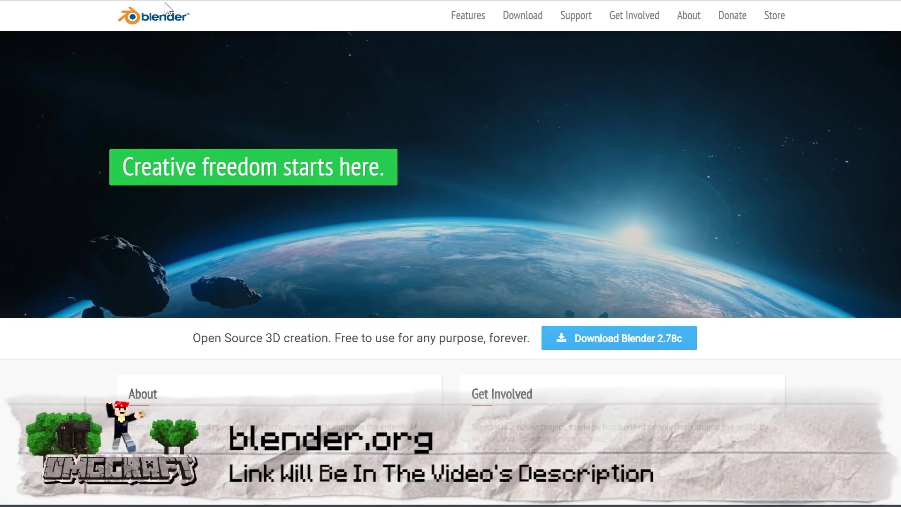
# Download the 64-bit Windows installer (.msi) of Blender 2.78c from the USA mirror.
pyautogui.click(678, 348)
pyautogui.scroll(-3, 531, 250)
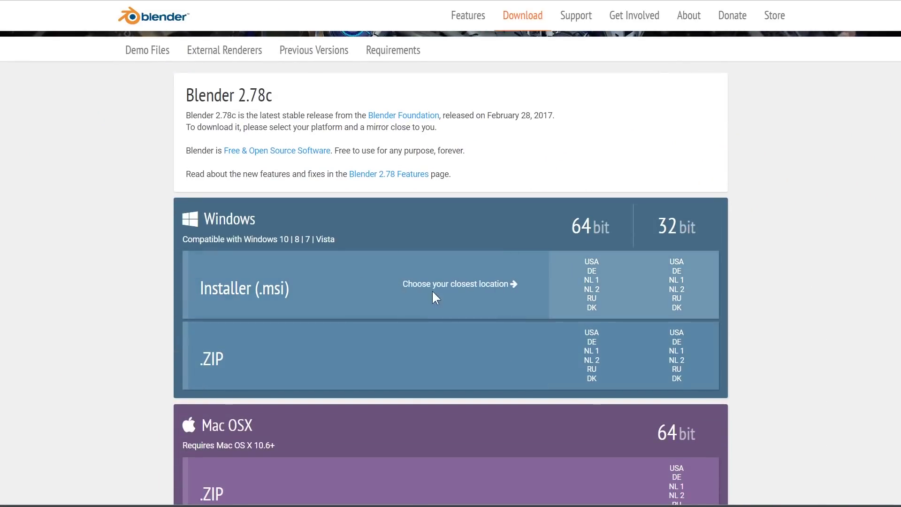
pyautogui.click(592, 263)
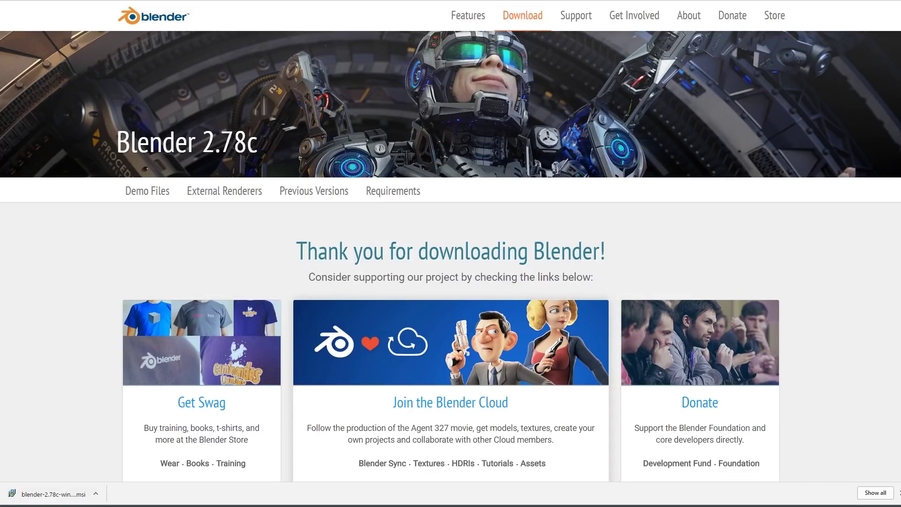
# Open the Minecraft Blender Rig page and look through its internal-engine download option and example videos.
pyautogui.click(155, 0)
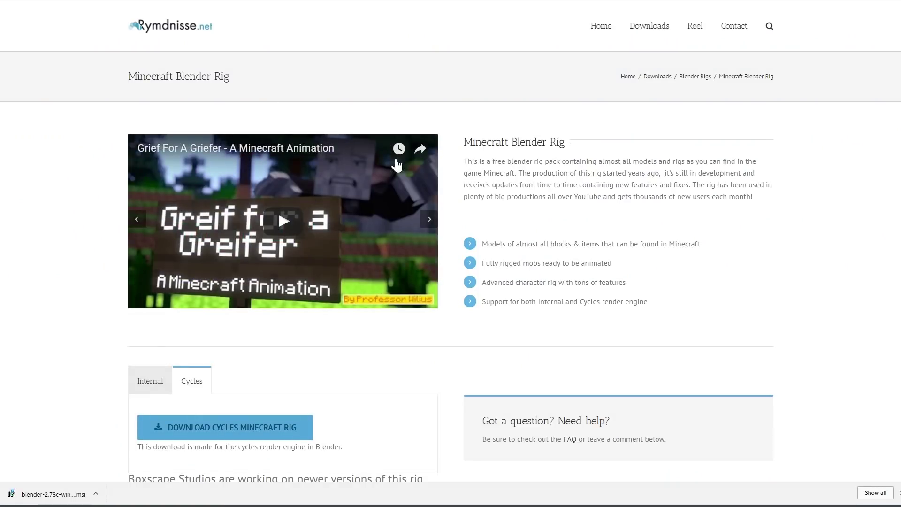
pyautogui.click(134, 385)
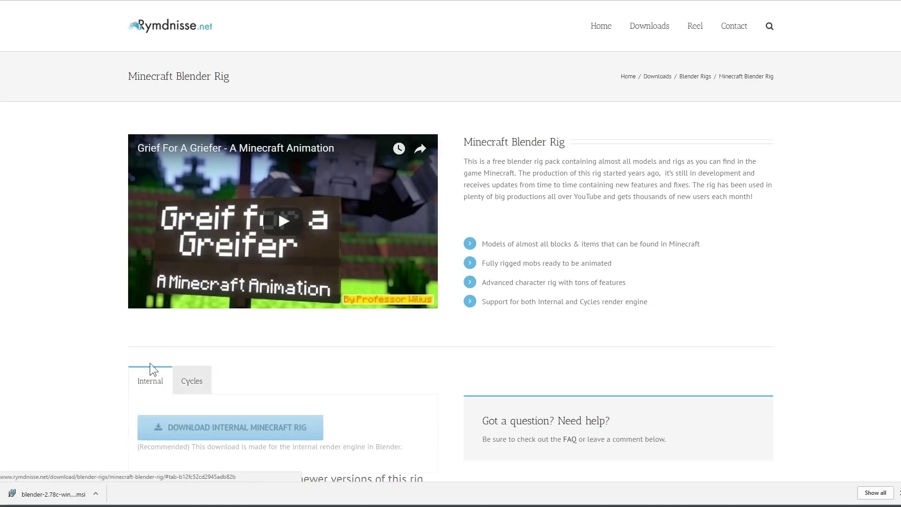
pyautogui.click(430, 221)
pyautogui.click(430, 222)
pyautogui.click(430, 221)
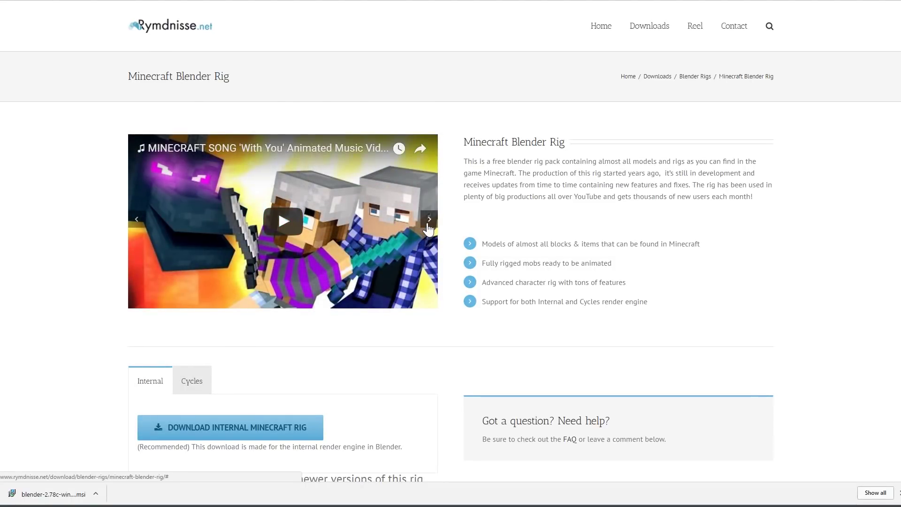
pyautogui.click(428, 226)
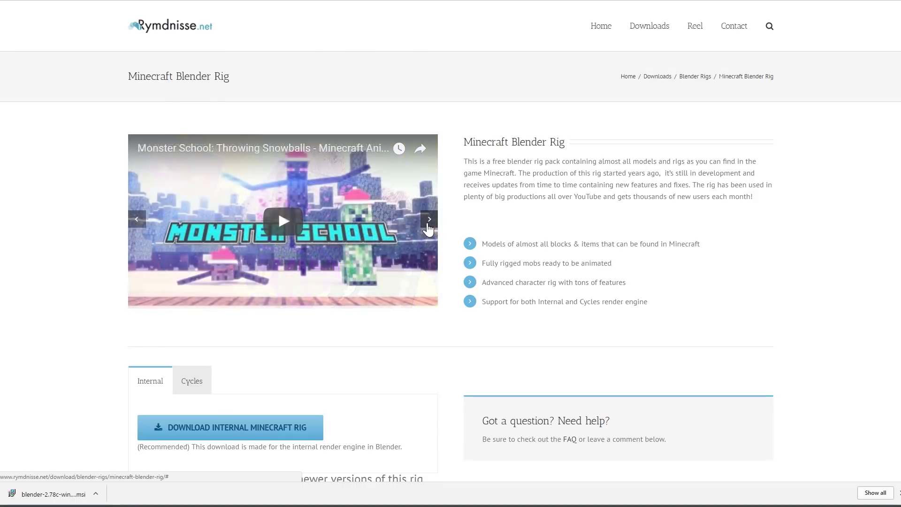
pyautogui.click(428, 226)
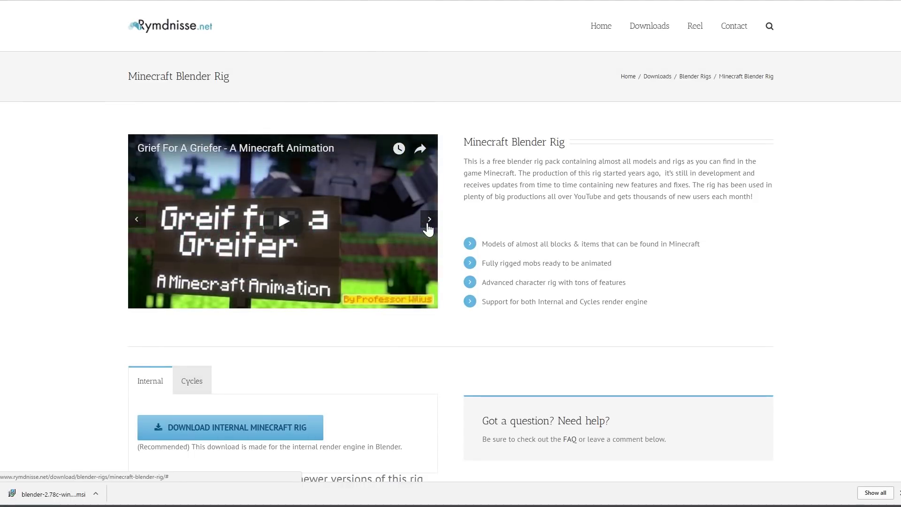
pyautogui.scroll(-3, 565, 227)
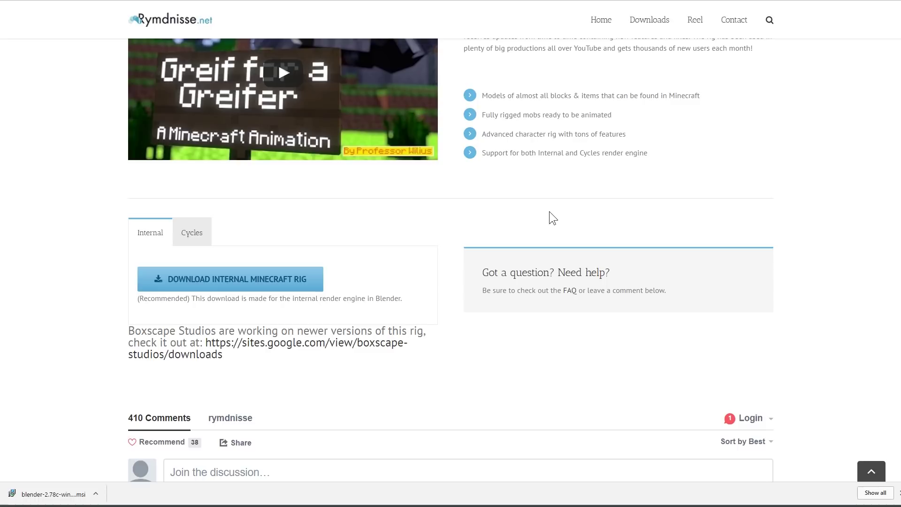
pyautogui.scroll(3, 549, 209)
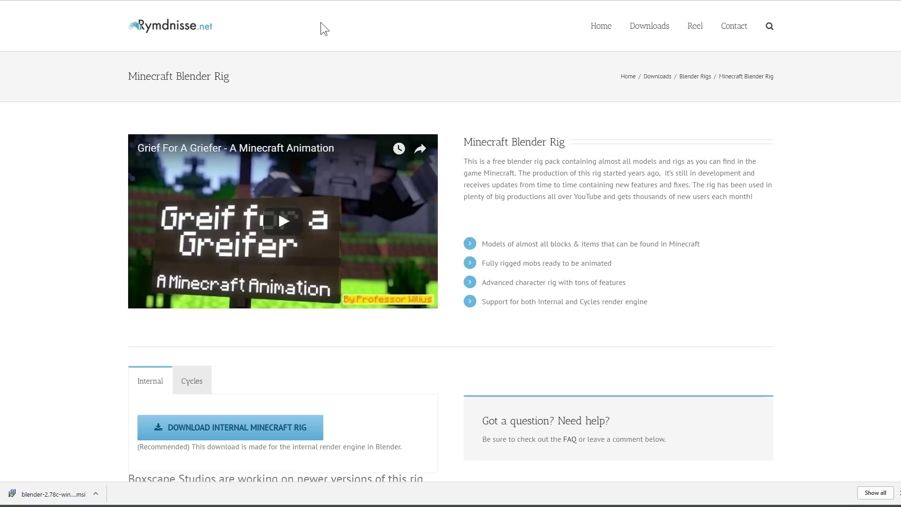
# Download the Cycles version of the Minecraft rig and compare it with the internal-engine option.
pyautogui.scroll(-2, 300, 322)
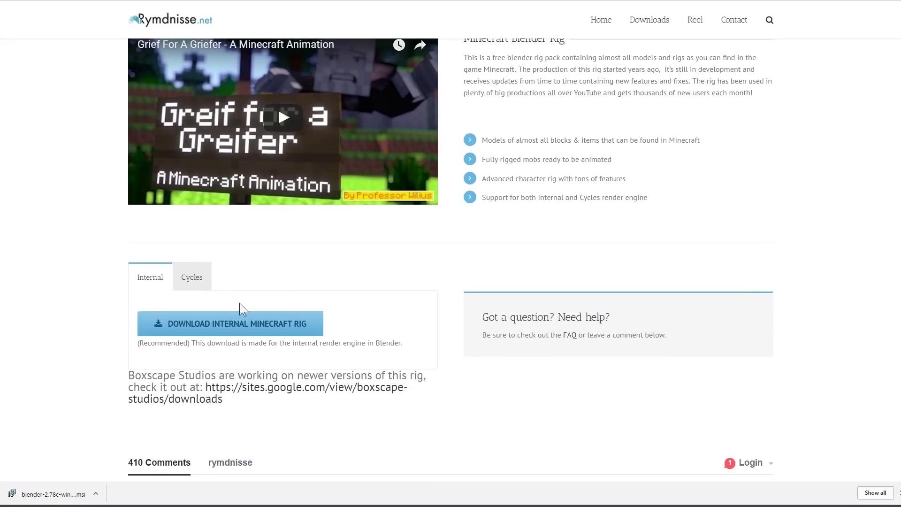
pyautogui.click(183, 281)
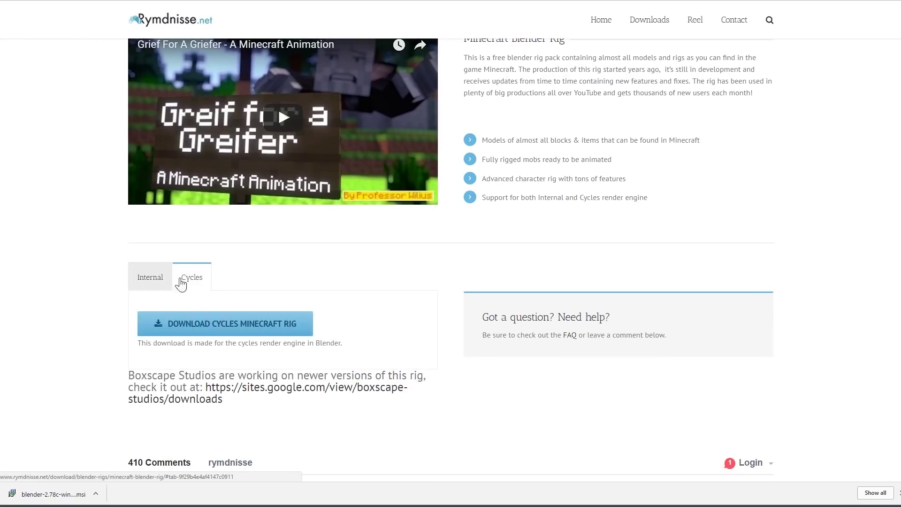
pyautogui.click(239, 323)
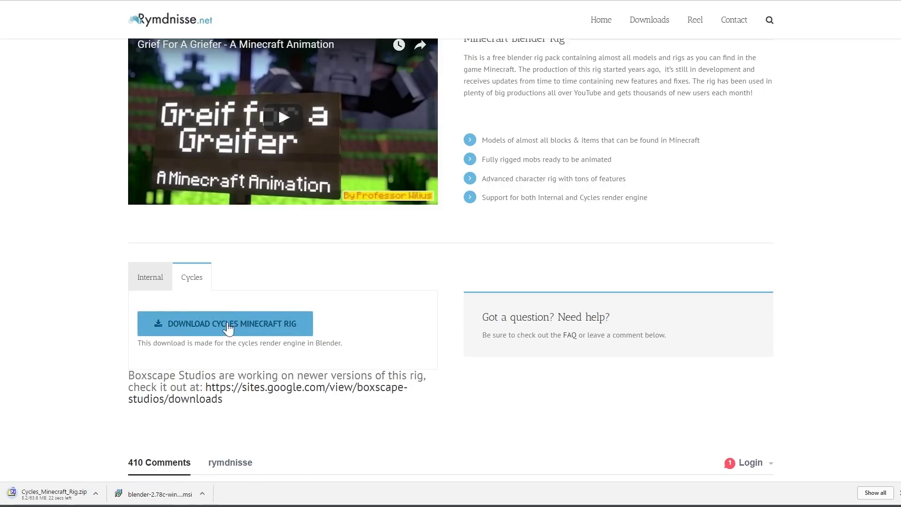
pyautogui.click(145, 284)
pyautogui.click(191, 283)
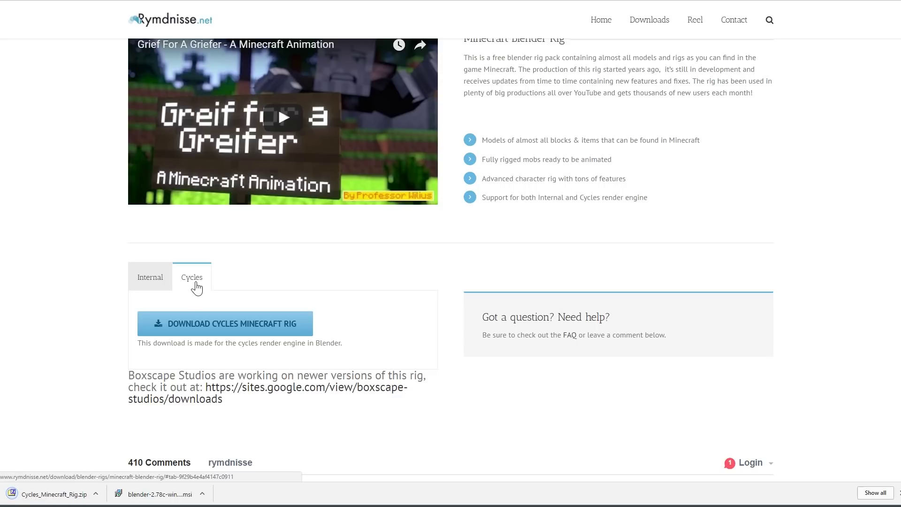
pyautogui.click(168, 284)
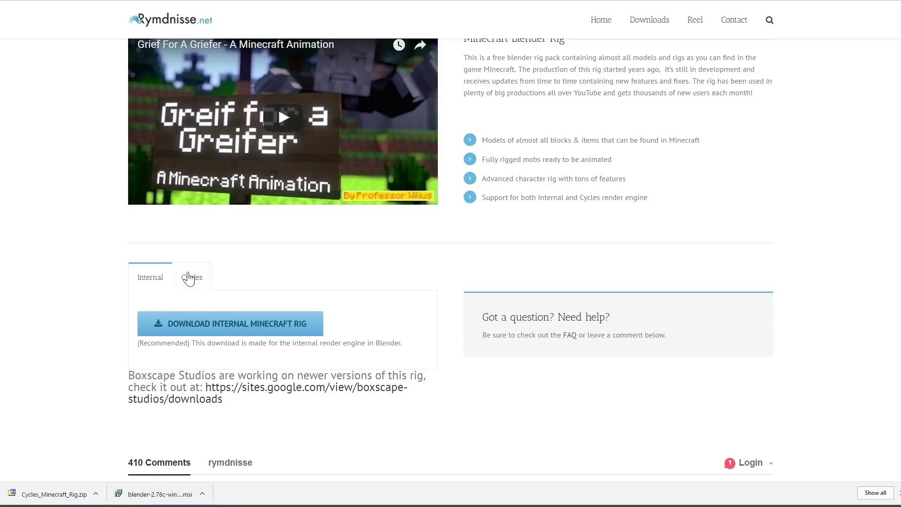
# Install Blender from the downloaded .msi, accepting the license agreement and keeping the default features and location.
pyautogui.click(175, 494)
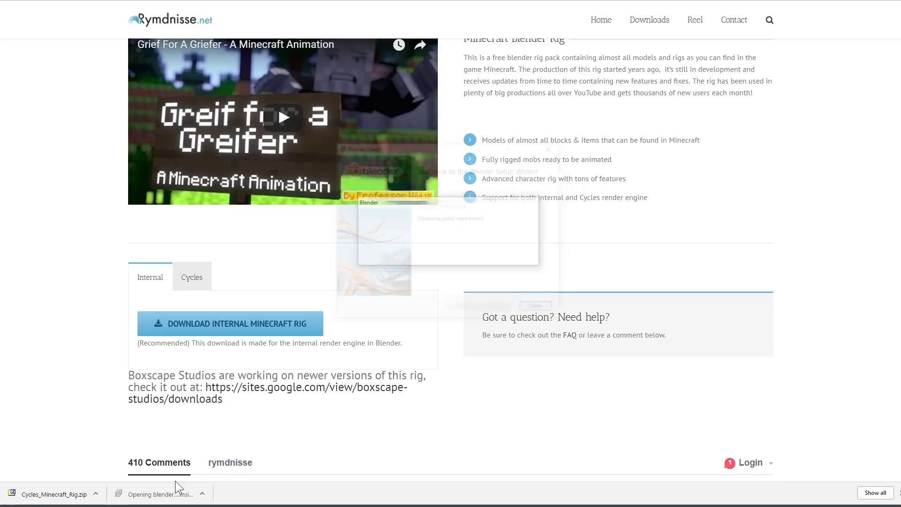
pyautogui.click(497, 310)
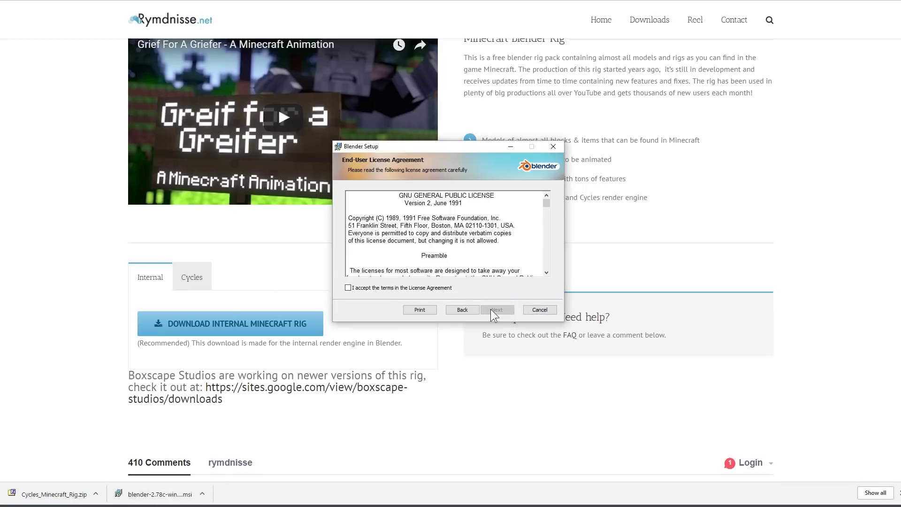
pyautogui.click(380, 287)
pyautogui.click(506, 312)
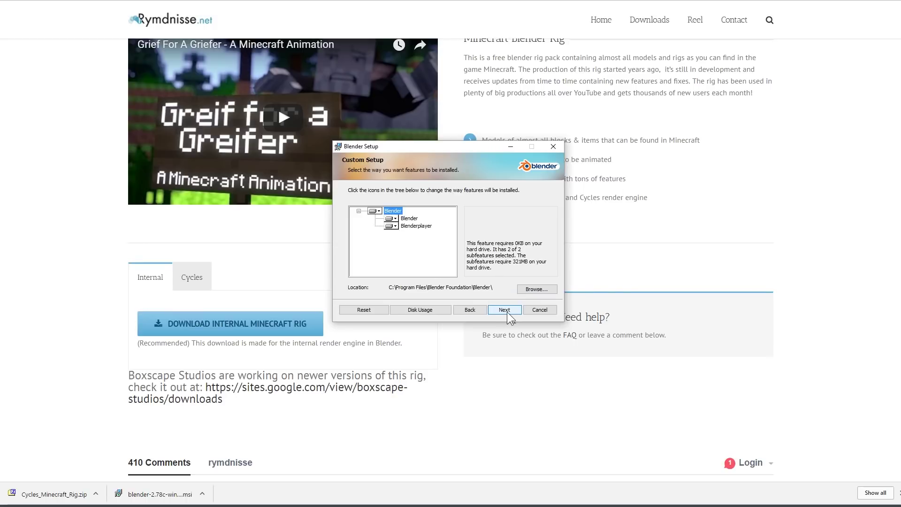
pyautogui.click(507, 310)
pyautogui.click(490, 309)
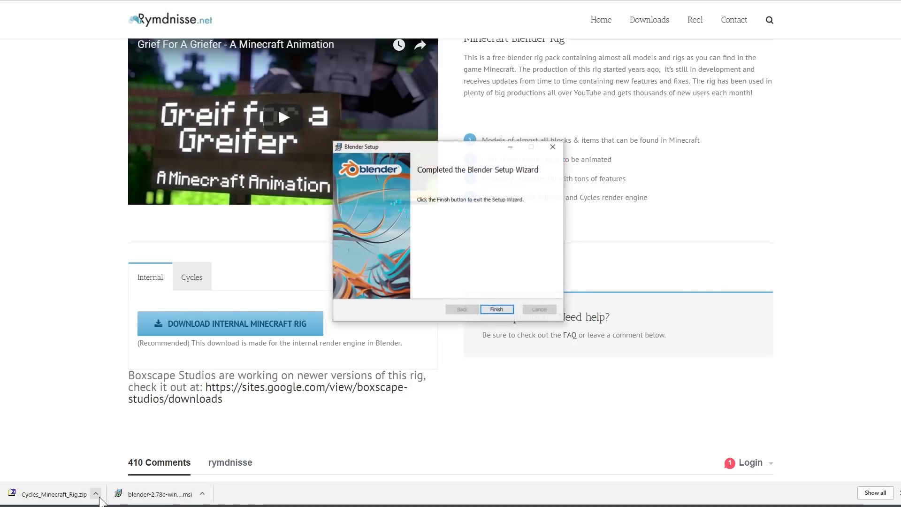
pyautogui.click(496, 310)
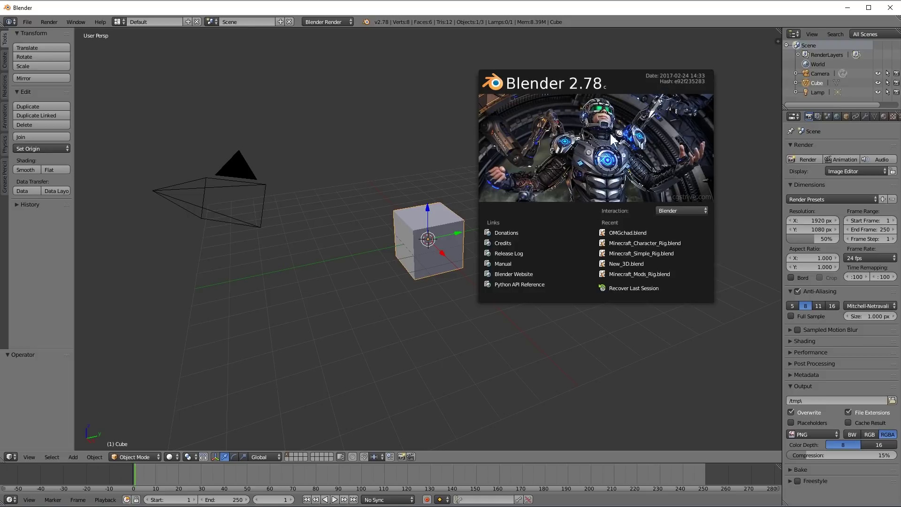
# Dismiss the Blender splash screen and place the 3D cursor at several points around the cube.
pyautogui.click(605, 68)
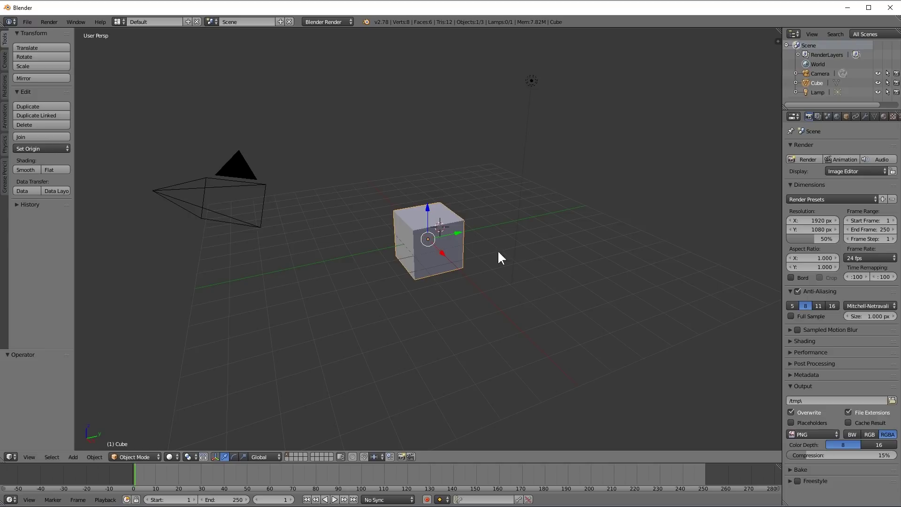
pyautogui.click(347, 242)
pyautogui.click(374, 148)
pyautogui.click(563, 137)
pyautogui.click(366, 104)
pyautogui.click(358, 313)
pyautogui.click(447, 308)
pyautogui.click(379, 231)
# Shift the default cube along its individual axes with the transform manipulator.
pyautogui.moveTo(428, 239); pyautogui.dragTo(461, 171)
pyautogui.click(421, 252)
pyautogui.click(566, 222)
pyautogui.moveTo(459, 256); pyautogui.dragTo(413, 140)
pyautogui.moveTo(424, 174); pyautogui.dragTo(466, 179)
# Grab the cube and move it freely by about -0.27 in X, -2.32 in Y and -1.39 in Z.
pyautogui.press('g')
pyautogui.rightClick(361, 195)
pyautogui.press('g')
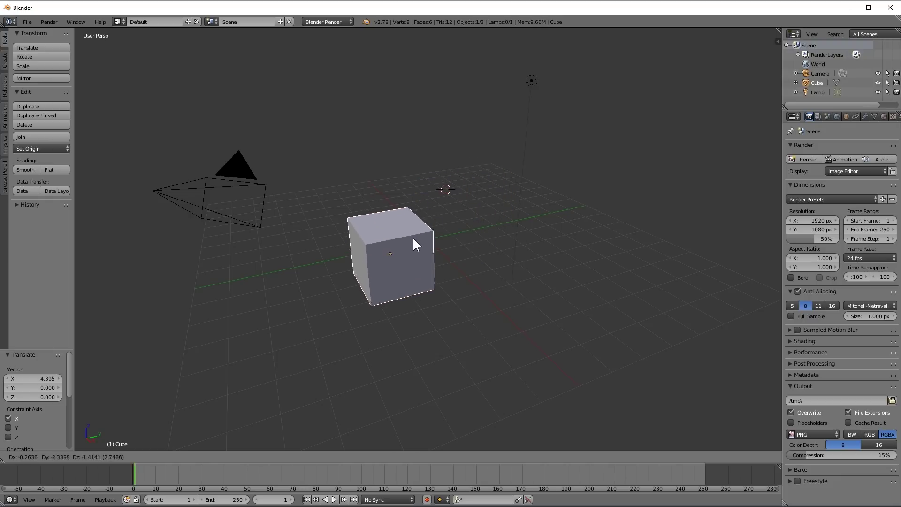
pyautogui.click(413, 240)
pyautogui.press('g')
pyautogui.rightClick(472, 173)
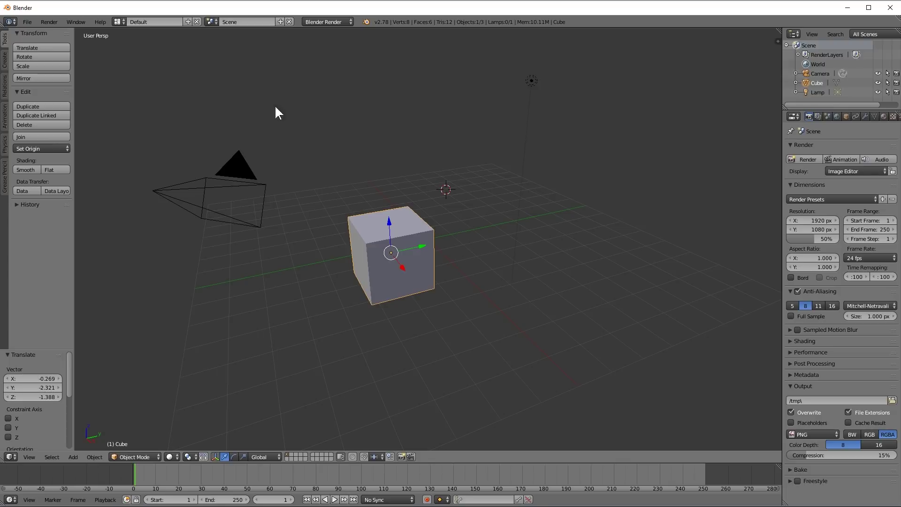
# Review the Interface and Input settings in the User Preferences, including mouse selection and three-button emulation, and close them.
pyautogui.click(27, 22)
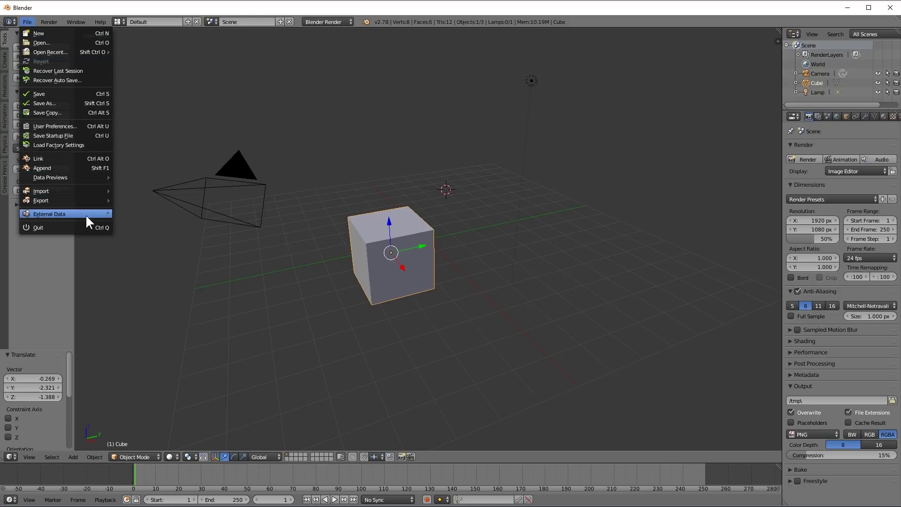
pyautogui.click(79, 126)
pyautogui.moveTo(111, 18); pyautogui.dragTo(339, 43)
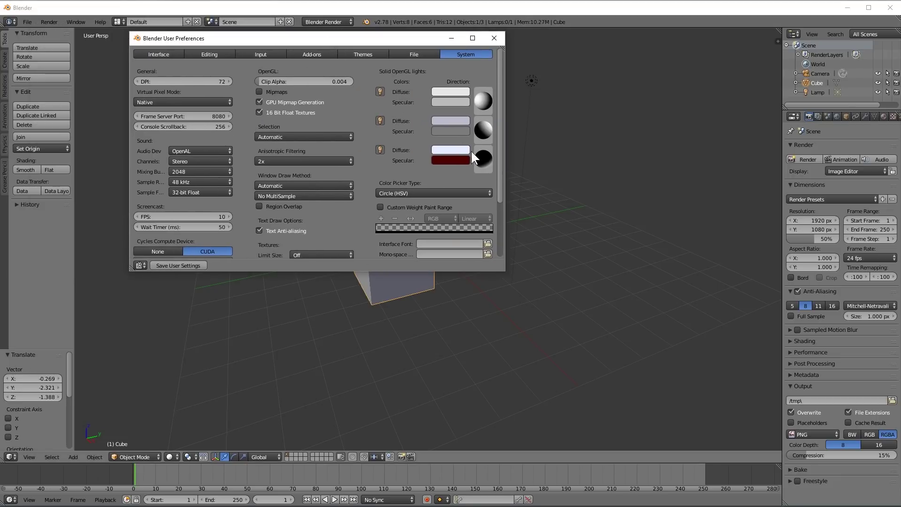
pyautogui.click(159, 54)
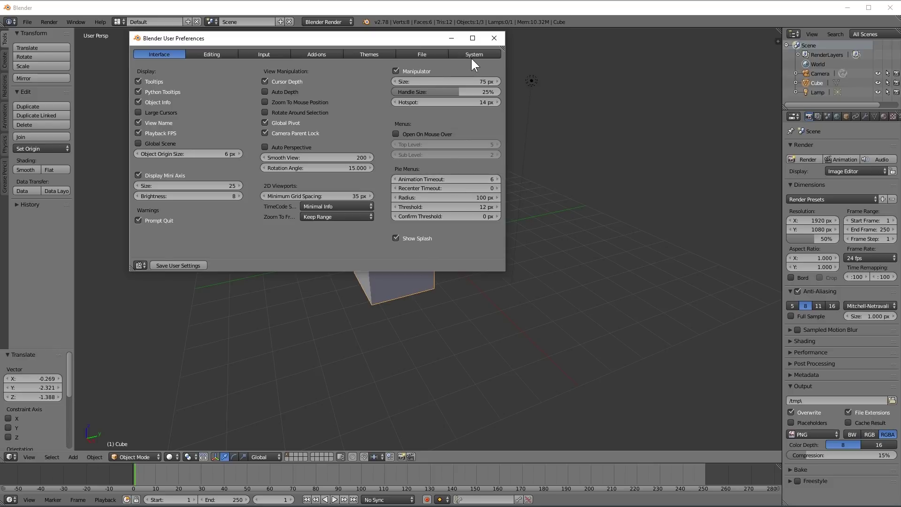
pyautogui.click(264, 54)
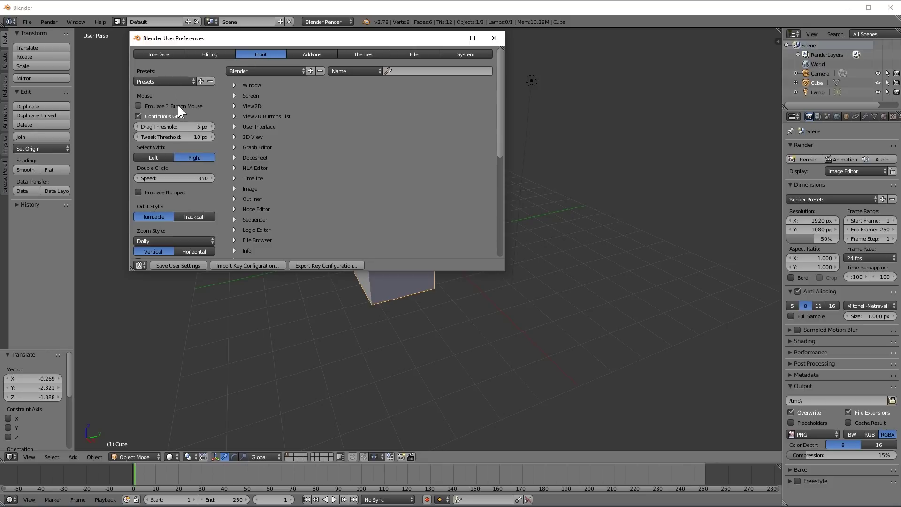
pyautogui.click(501, 37)
# Examine the scene around the cube by orbiting and zooming the 3D view.
pyautogui.moveTo(502, 205)
pyautogui.mouseDown(button='middle')
pyautogui.moveTo(549, 181)
pyautogui.moveTo(501, 205)
pyautogui.moveTo(432, 210)
pyautogui.moveTo(485, 213)
pyautogui.moveTo(503, 173)
pyautogui.moveTo(562, 150)
pyautogui.moveTo(602, 203)
pyautogui.moveTo(501, 239)
pyautogui.moveTo(499, 175)
pyautogui.moveTo(567, 224)
pyautogui.moveTo(477, 215)
pyautogui.moveTo(485, 159)
pyautogui.moveTo(425, 204)
pyautogui.moveTo(515, 208)
pyautogui.moveTo(498, 213)
pyautogui.mouseUp(button='middle')
pyautogui.scroll(6, 432, 261)
pyautogui.scroll(-8, 432, 262)
pyautogui.scroll(8, 432, 263)
pyautogui.scroll(-5, 431, 263)
pyautogui.scroll(5, 431, 263)
pyautogui.moveTo(452, 257); pyautogui.dragTo(438, 217, button='middle')
pyautogui.scroll(7, 425, 274)
pyautogui.scroll(-8, 549, 238)
# Grab the cube and move it by about -0.36 in X, 1.01 in Y and 1.07 in Z.
pyautogui.press('g')
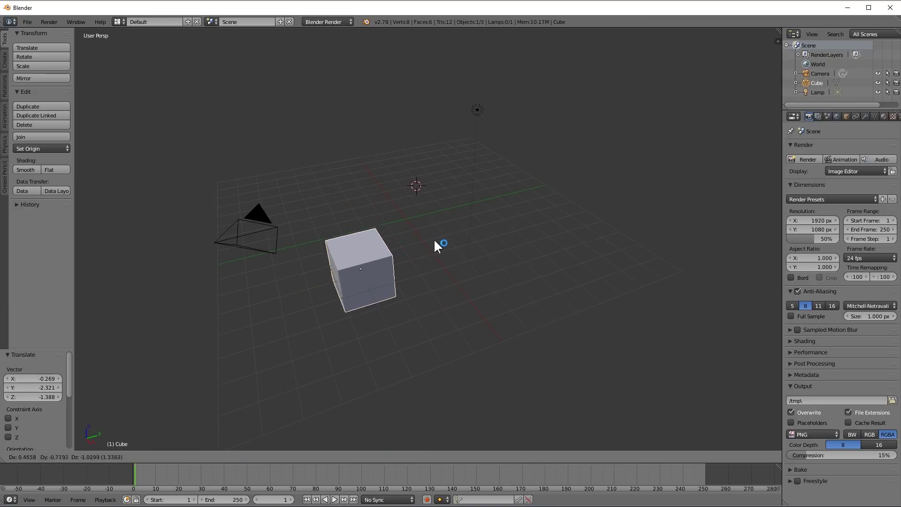
pyautogui.click(468, 173)
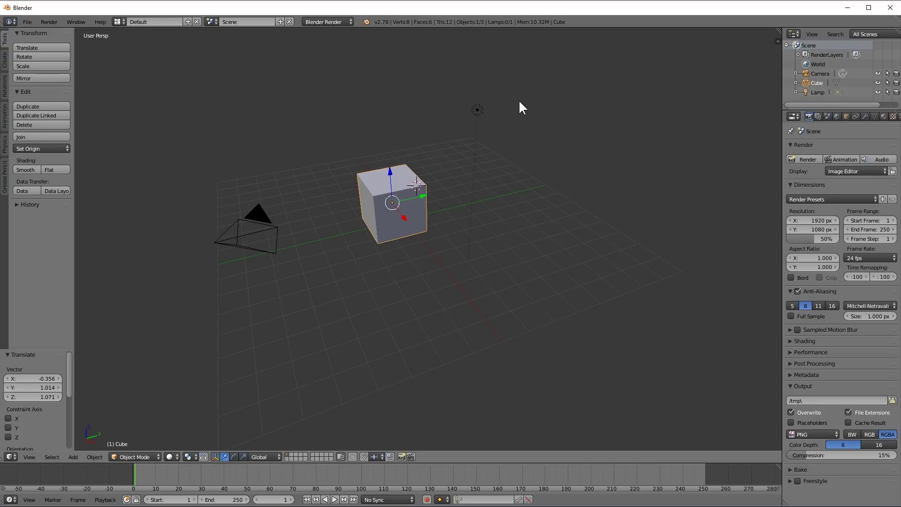
# Delete the lamp from the scene.
pyautogui.click(481, 112)
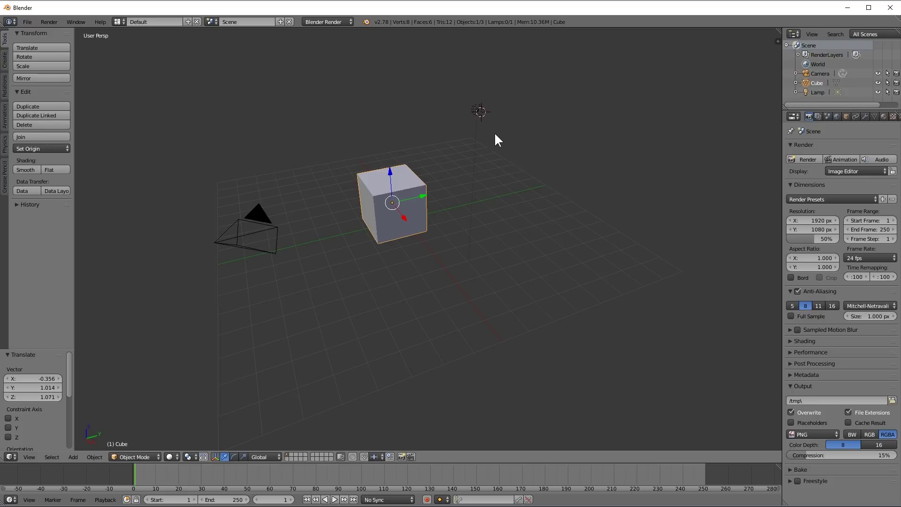
pyautogui.rightClick(479, 114)
pyautogui.click(589, 154)
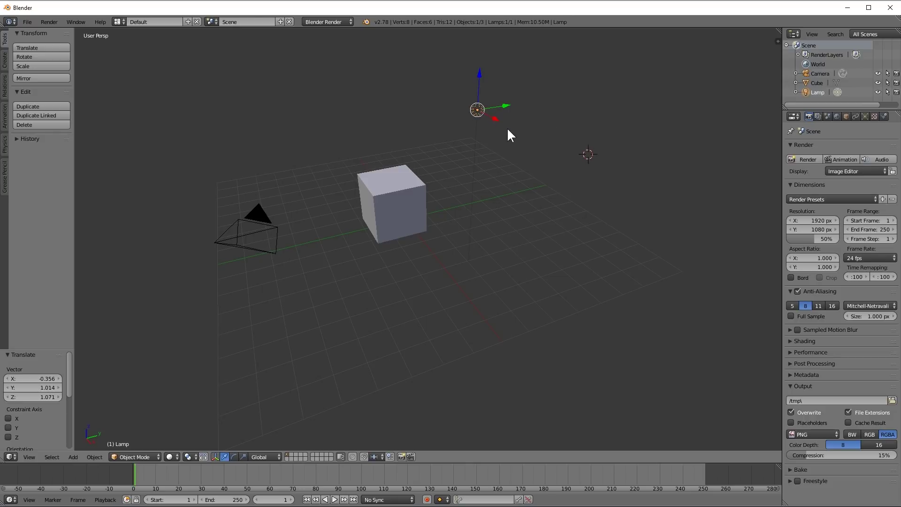
pyautogui.press('x')
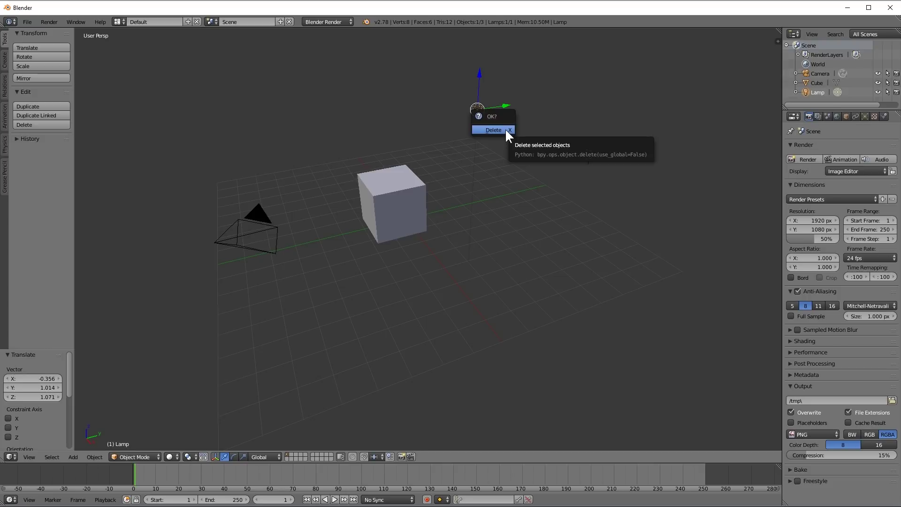
pyautogui.click(506, 130)
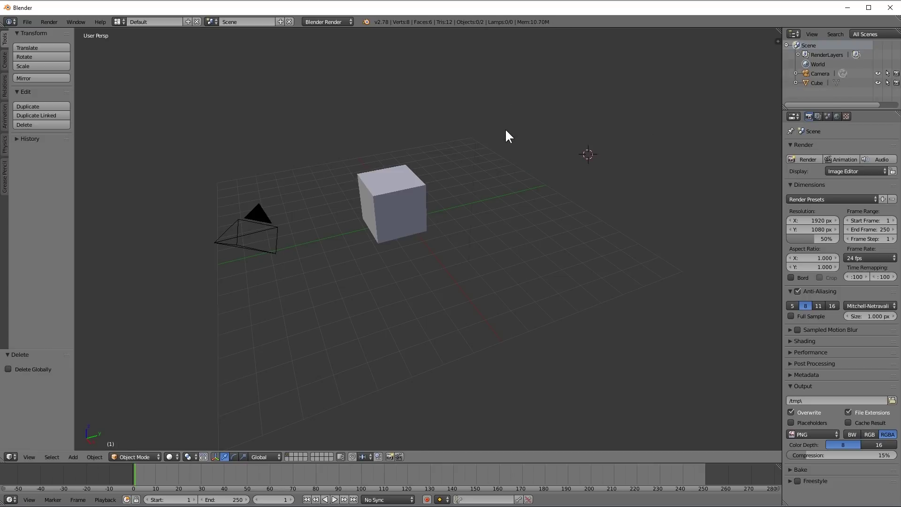
# Delete the default cube from the scene.
pyautogui.click(388, 202)
pyautogui.rightClick(389, 202)
pyautogui.press('x')
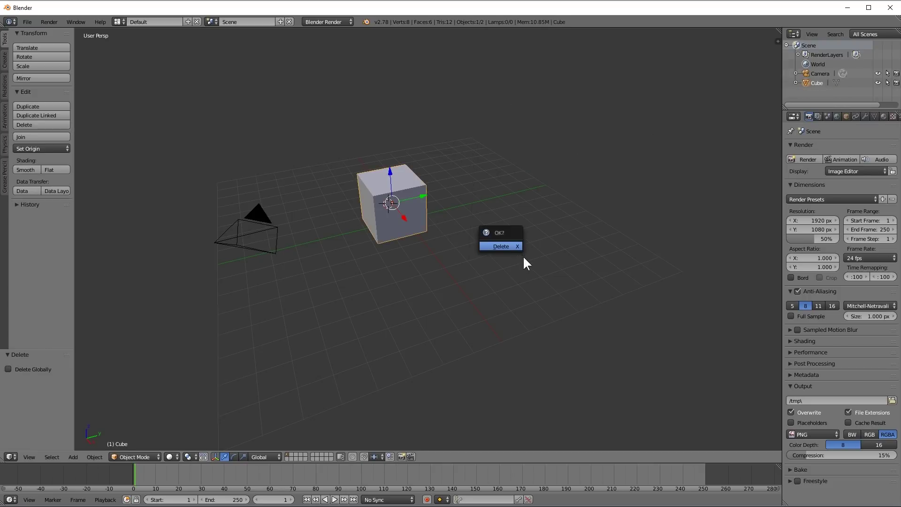
pyautogui.press('Return')
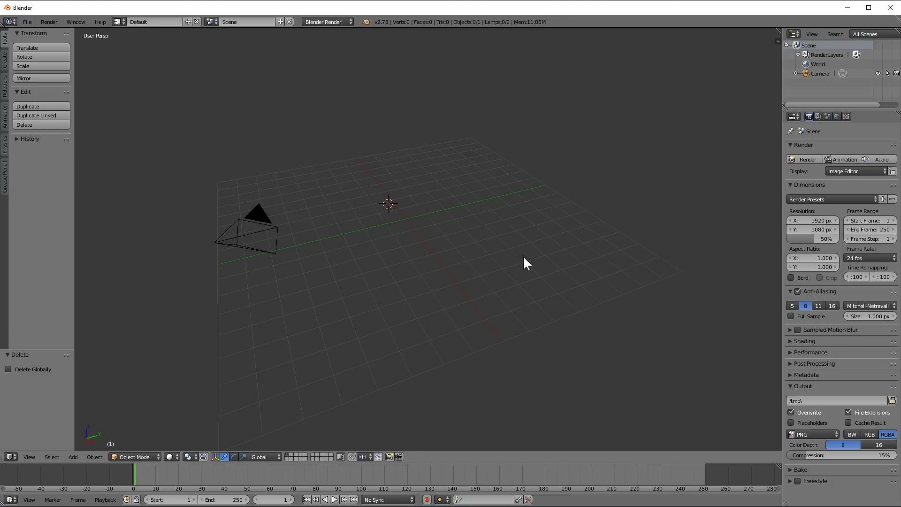
pyautogui.click(487, 270)
pyautogui.click(367, 265)
pyautogui.click(405, 220)
# Open Minecraft_Simple_Rig.blend from the Cycles_Minecraft_Rig folder and examine the Steve character from several sides.
pyautogui.click(29, 21)
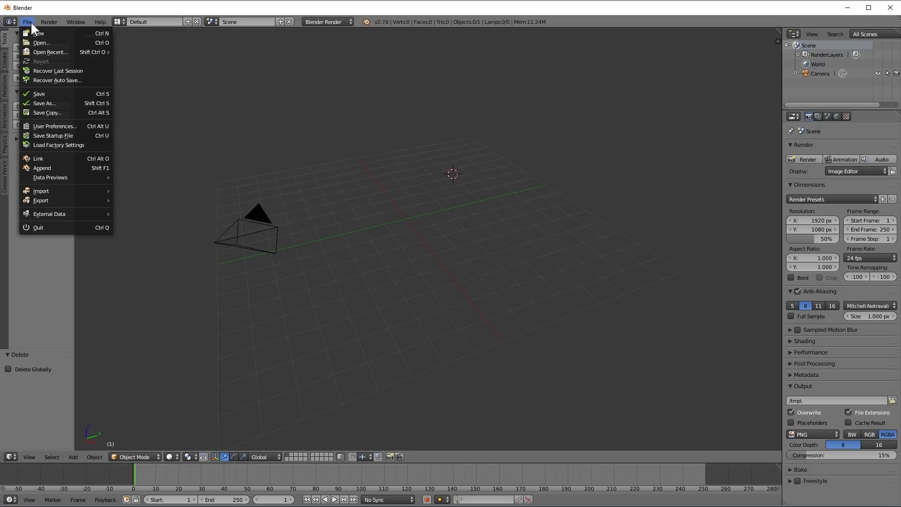
pyautogui.click(50, 40)
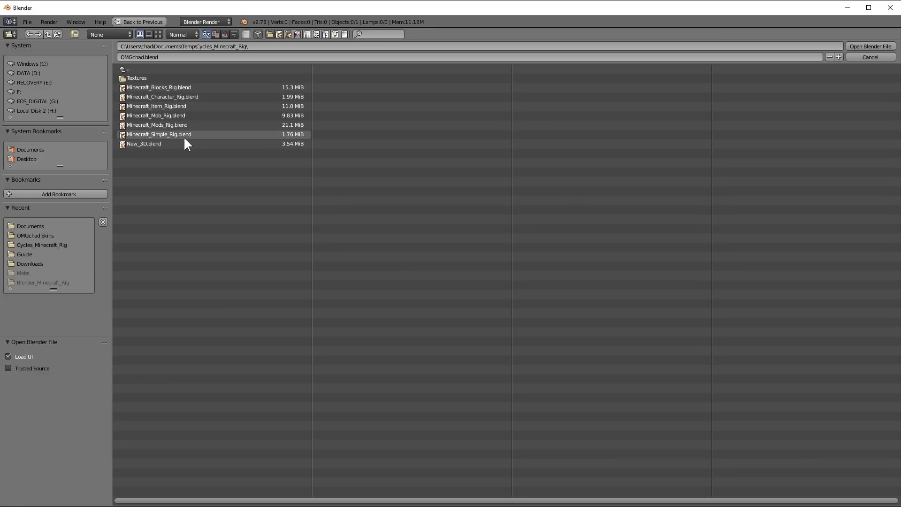
pyautogui.click(202, 137)
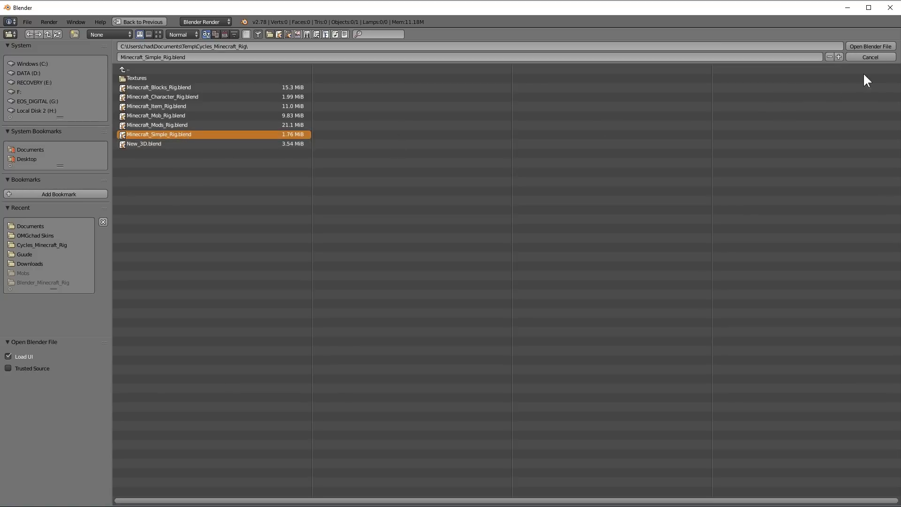
pyautogui.click(878, 43)
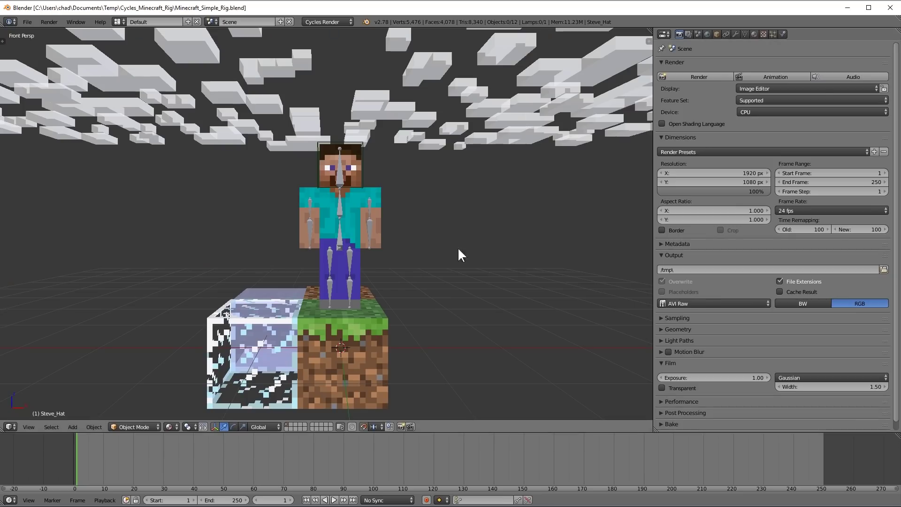
pyautogui.moveTo(558, 227); pyautogui.dragTo(443, 234, button='middle')
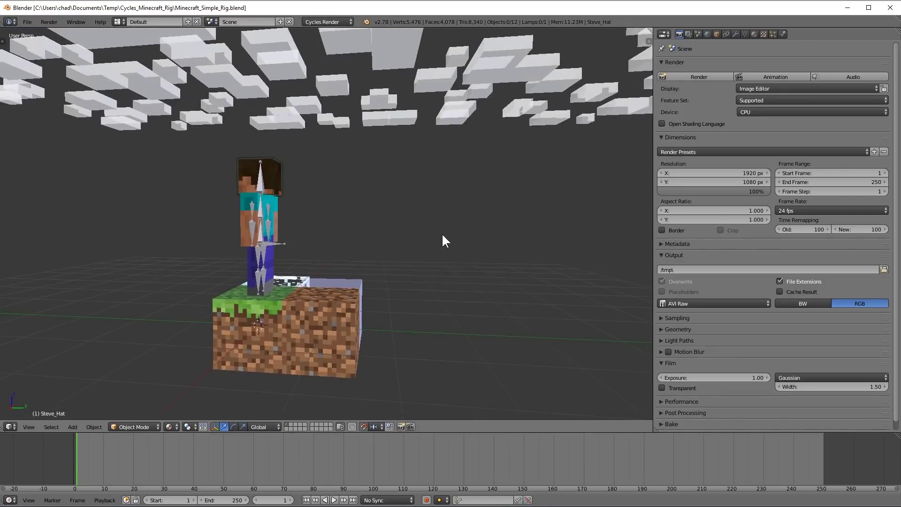
pyautogui.moveTo(260, 272); pyautogui.dragTo(442, 294, button='middle')
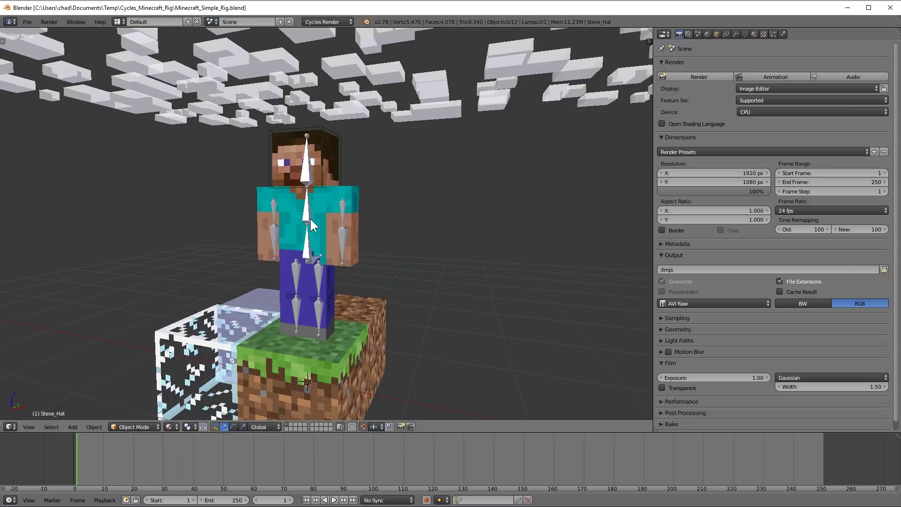
pyautogui.moveTo(406, 219); pyautogui.dragTo(469, 244, button='middle')
pyautogui.moveTo(529, 231); pyautogui.dragTo(393, 143, button='middle')
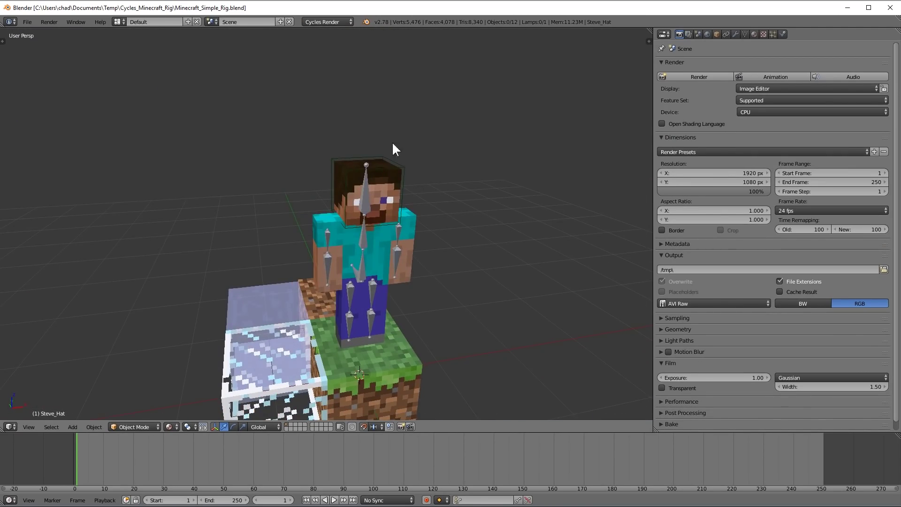
# Start a new scene by reloading the start-up file.
pyautogui.click(25, 25)
pyautogui.click(32, 32)
pyautogui.click(26, 22)
pyautogui.click(31, 31)
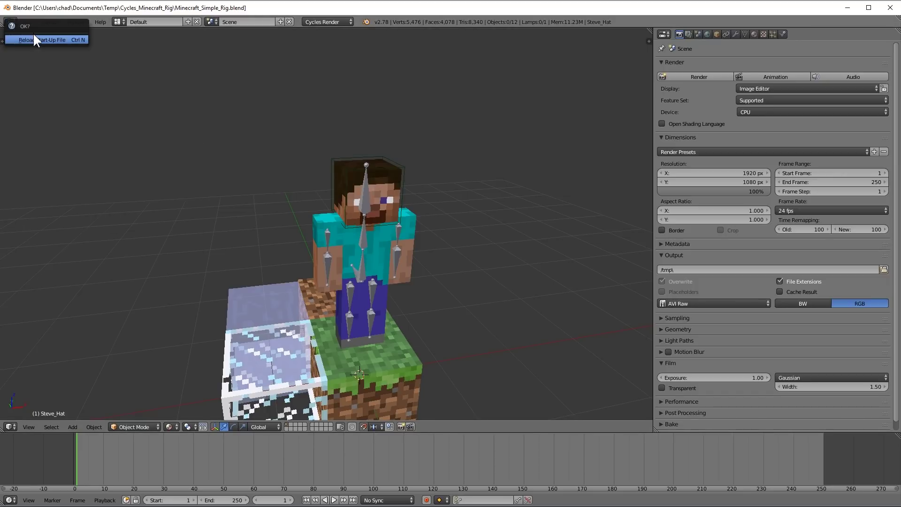
pyautogui.click(36, 40)
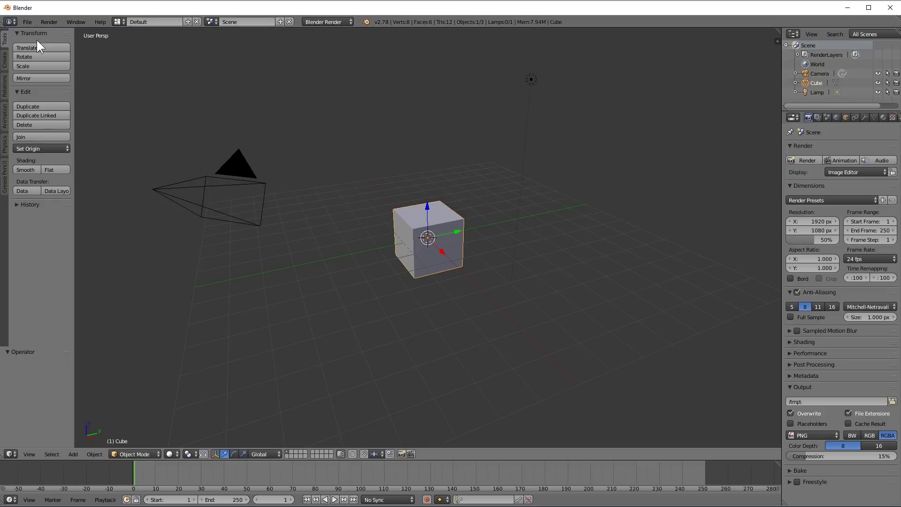
# Delete the default cube and the lamp from the new scene.
pyautogui.press('x')
pyautogui.click(527, 253)
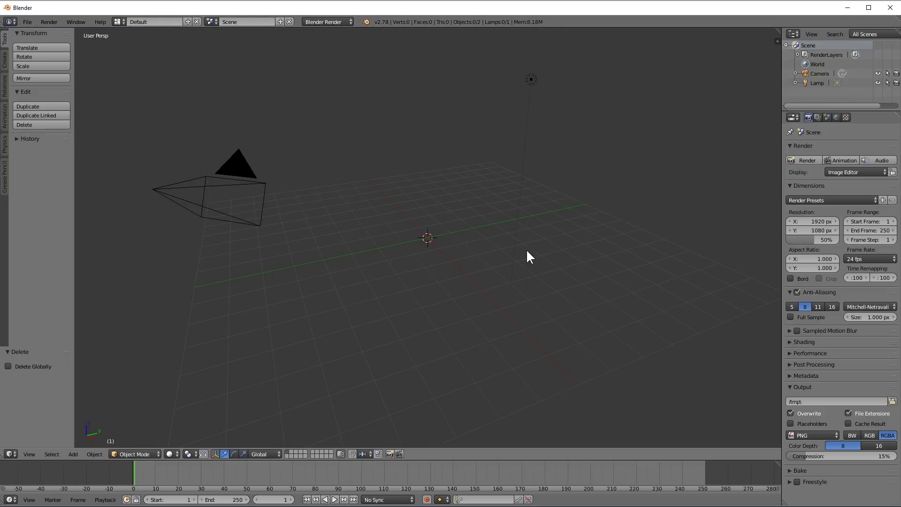
pyautogui.rightClick(531, 80)
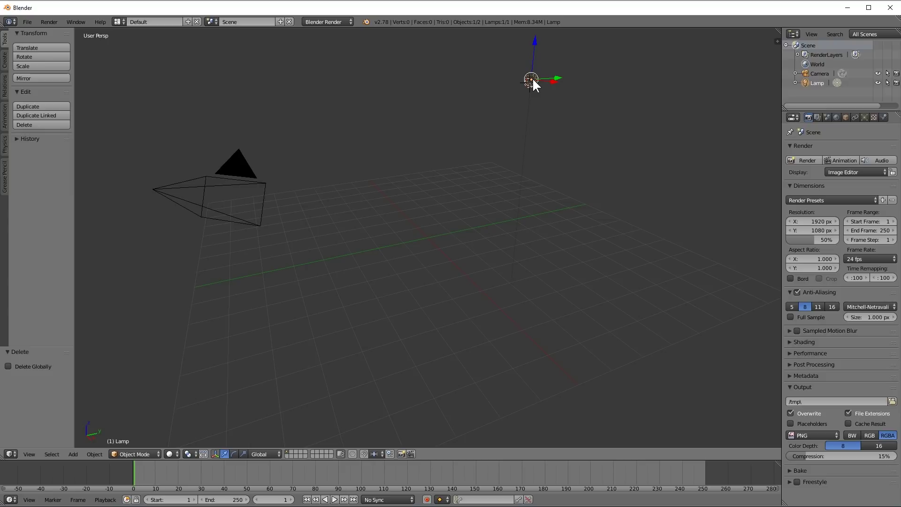
pyautogui.press('x')
pyautogui.click(534, 81)
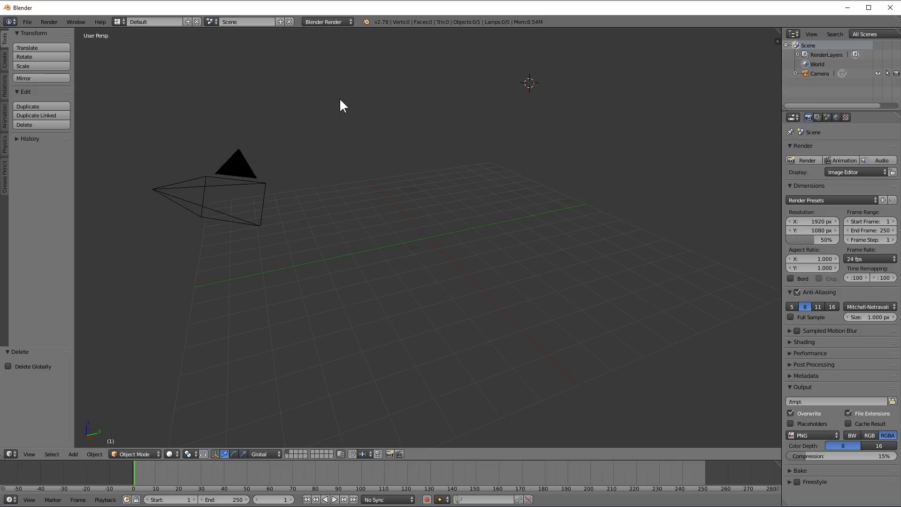
# Switch the render engine to Cycles Render and set the render device to GPU Compute.
pyautogui.click(328, 22)
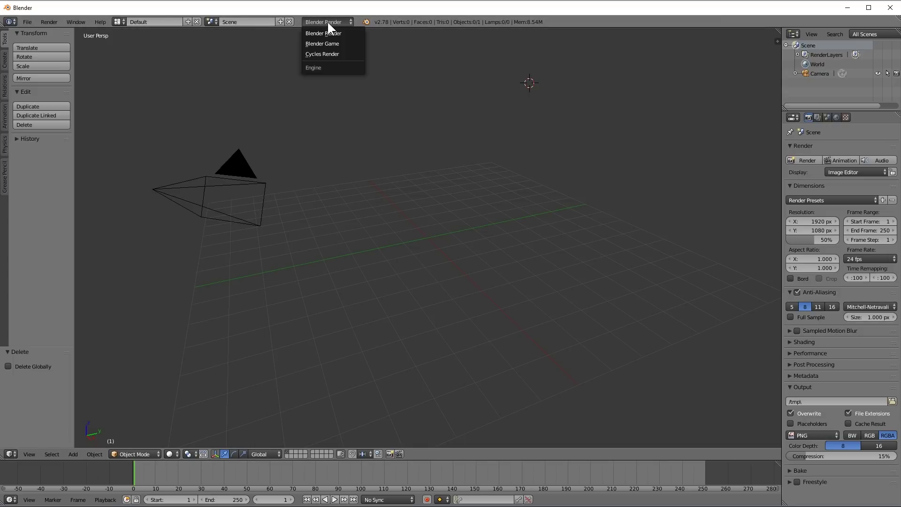
pyautogui.click(342, 54)
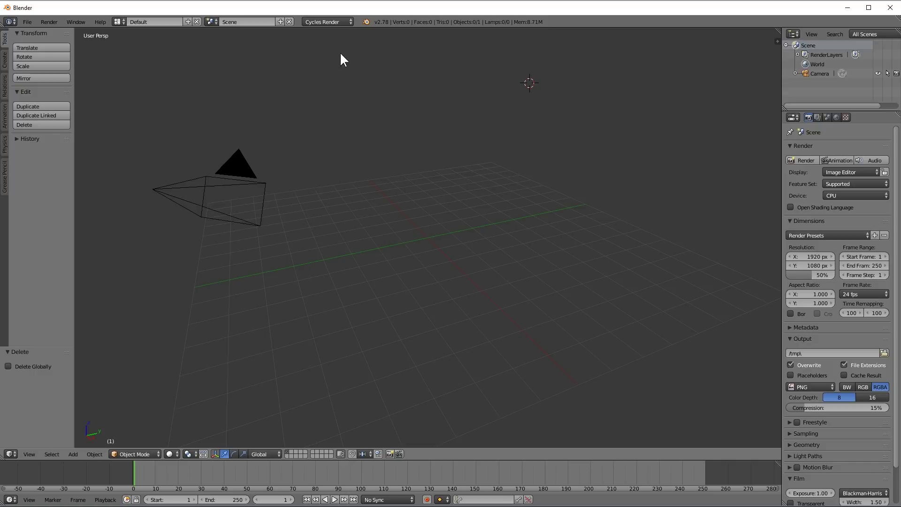
pyautogui.click(841, 196)
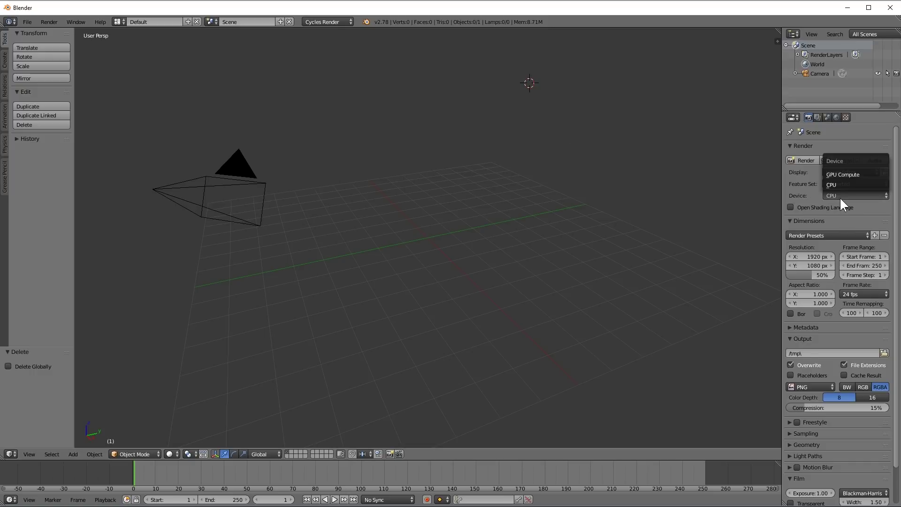
pyautogui.click(853, 173)
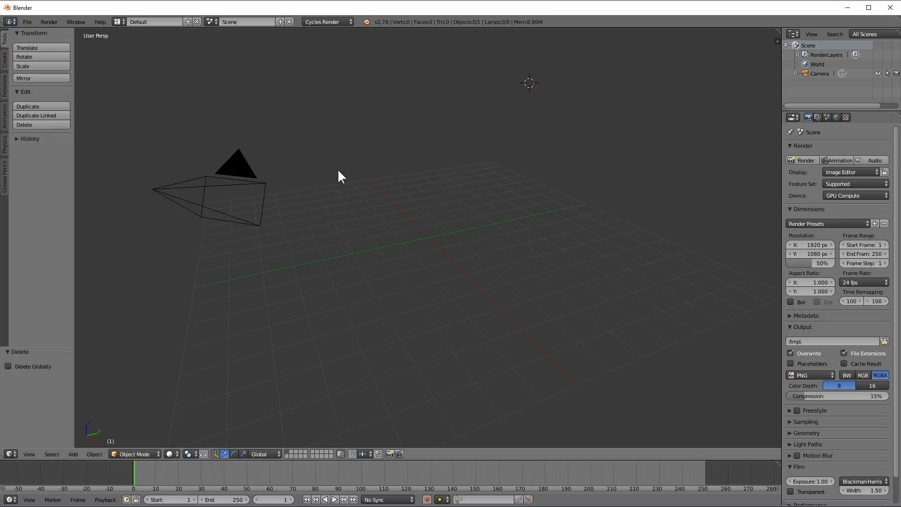
# Turn on Mipmaps in the System section of the user preferences.
pyautogui.click(26, 22)
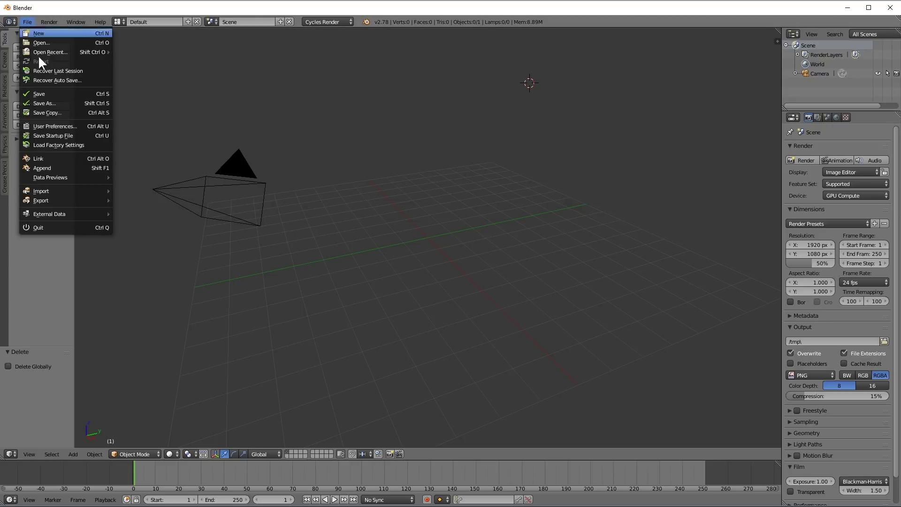
pyautogui.click(50, 125)
pyautogui.moveTo(120, 12); pyautogui.dragTo(440, 48)
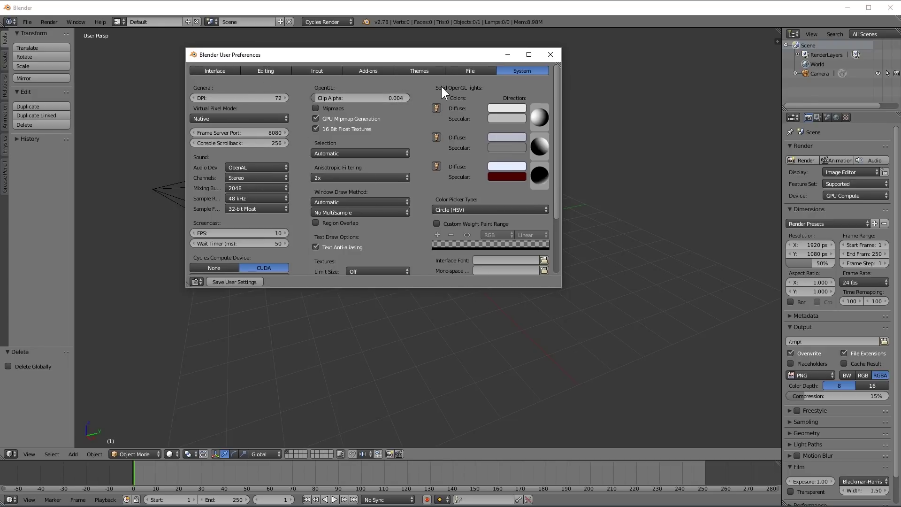
pyautogui.click(316, 108)
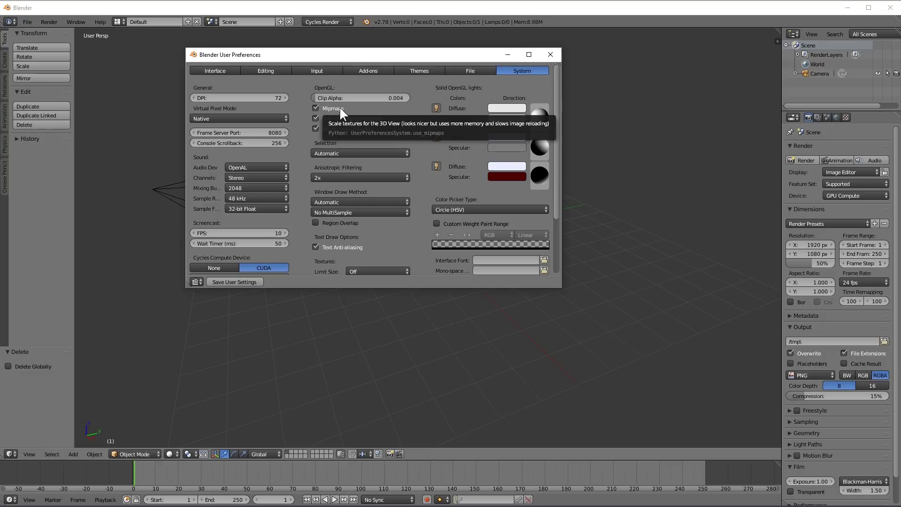
pyautogui.click(550, 54)
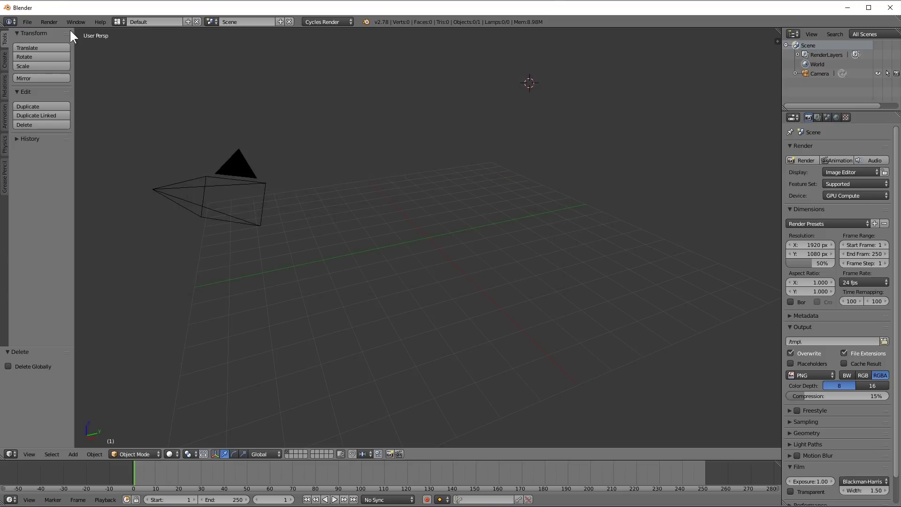
# Append the Steve character to the scene and turn off Mipmaps in the System user preferences.
pyautogui.click(27, 21)
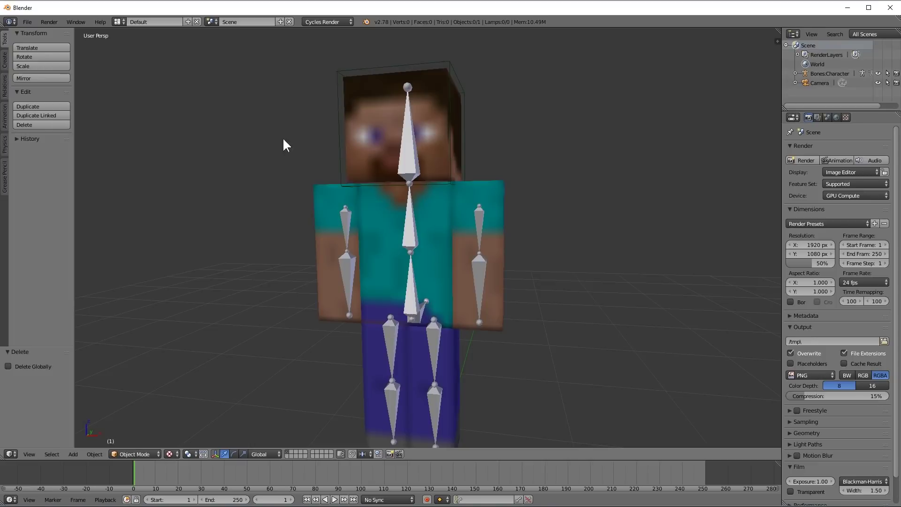
pyautogui.click(26, 23)
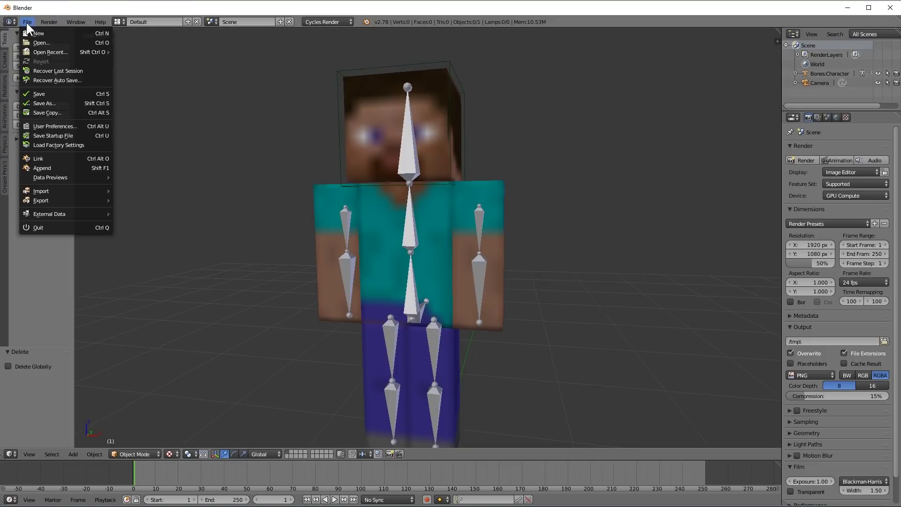
pyautogui.click(71, 124)
pyautogui.moveTo(131, 28); pyautogui.dragTo(459, 204)
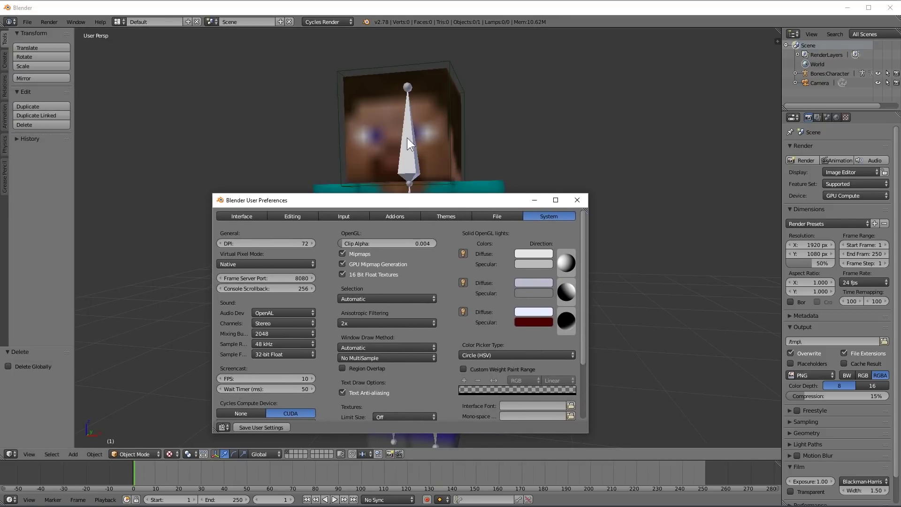
pyautogui.click(343, 253)
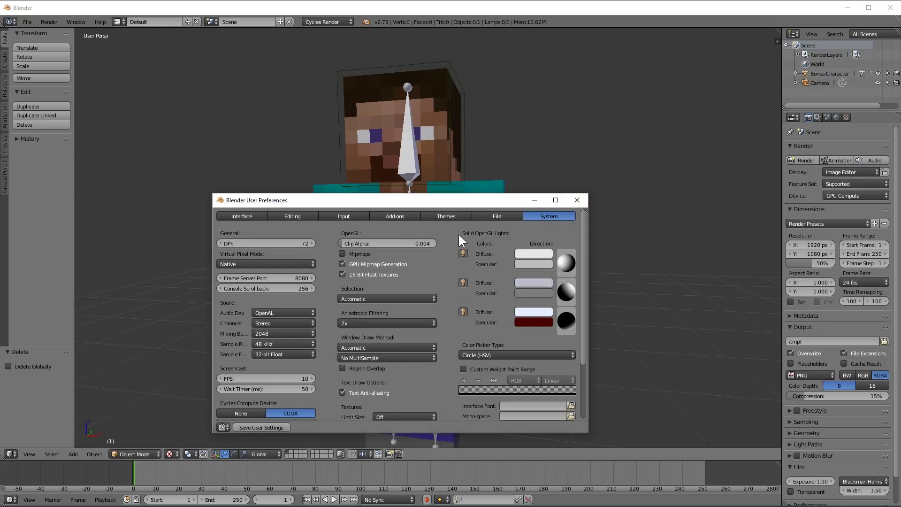
pyautogui.click(582, 199)
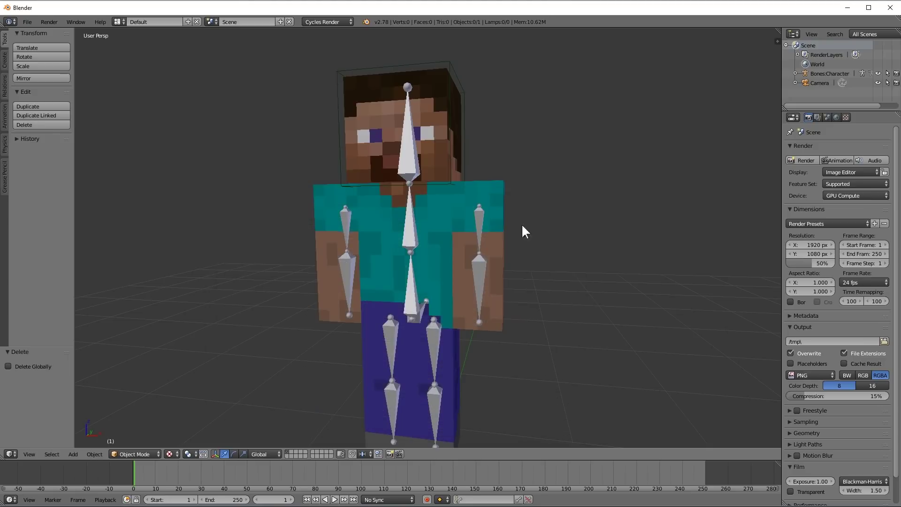
# Delete the Steve character and its bones from the scene.
pyautogui.press('x')
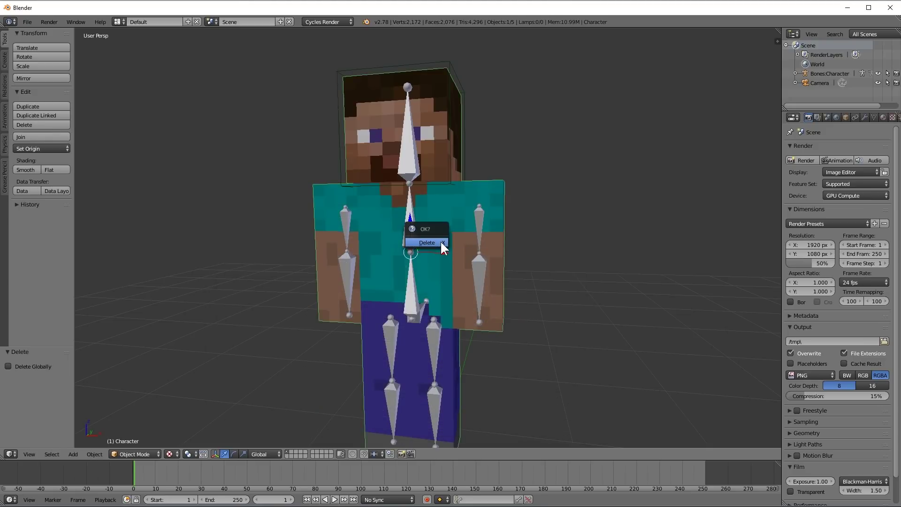
pyautogui.click(441, 243)
pyautogui.click(240, 87)
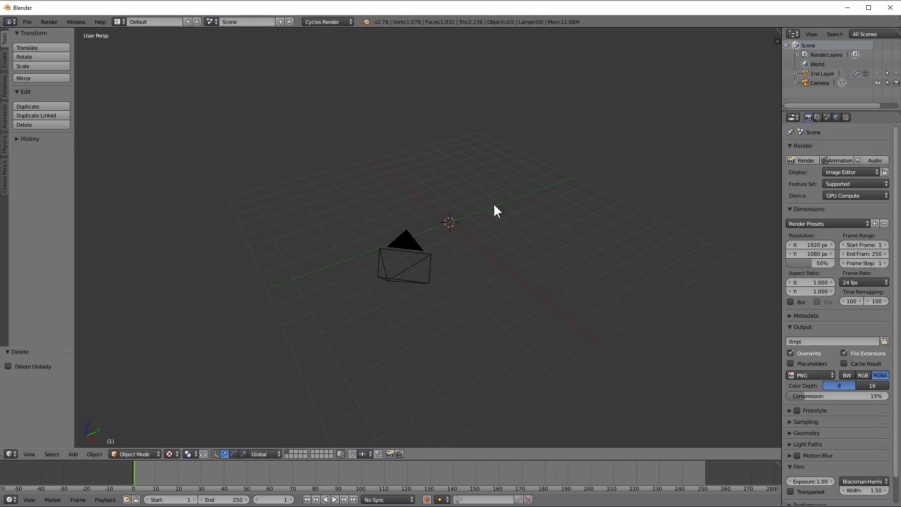
# Append the Character group from Minecraft_Simple_Rig.blend in the Cycles_Minecraft_Rig folder.
pyautogui.click(26, 22)
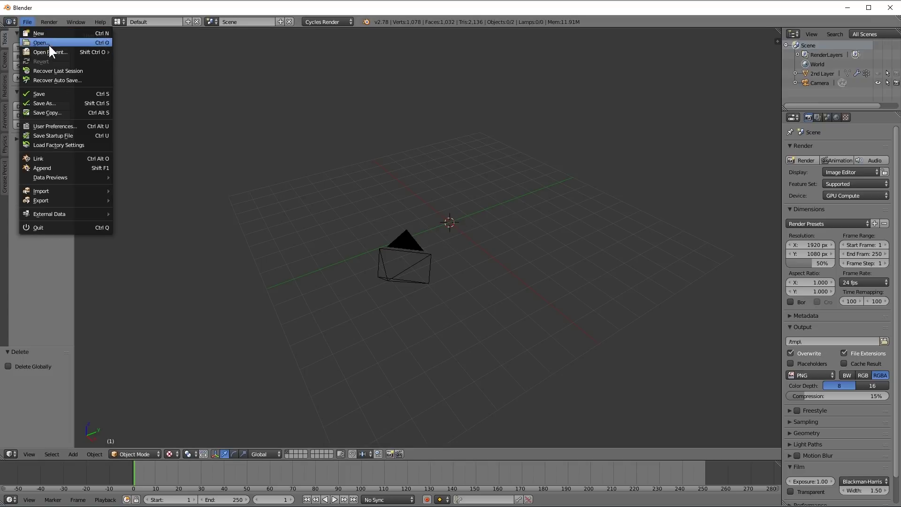
pyautogui.click(58, 165)
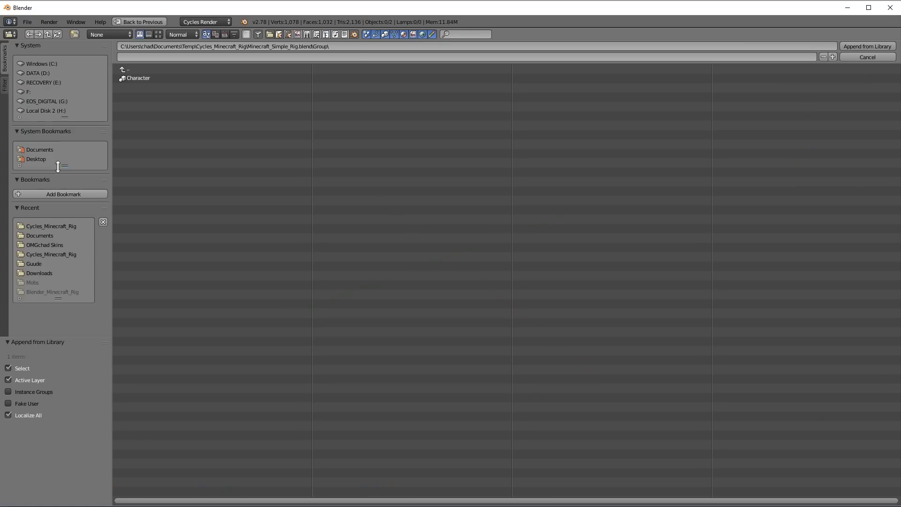
pyautogui.click(122, 68)
pyautogui.click(123, 68)
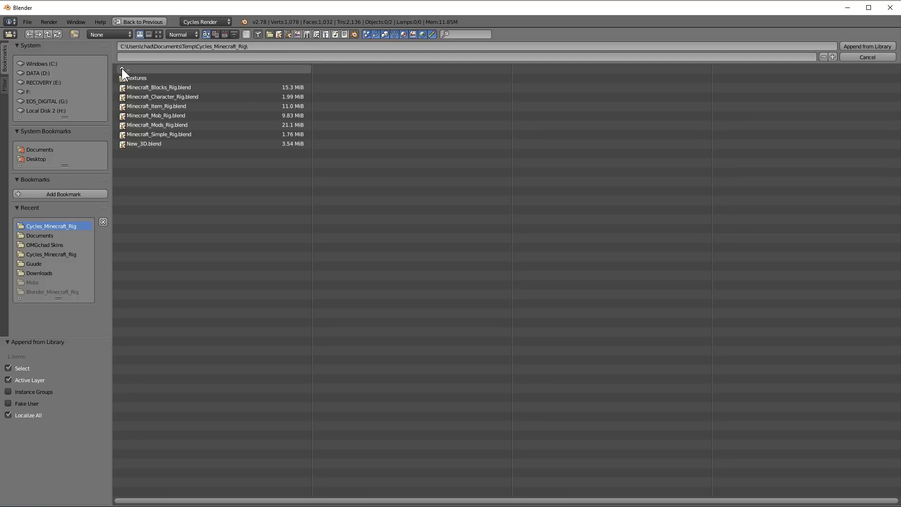
pyautogui.click(122, 68)
pyautogui.click(138, 79)
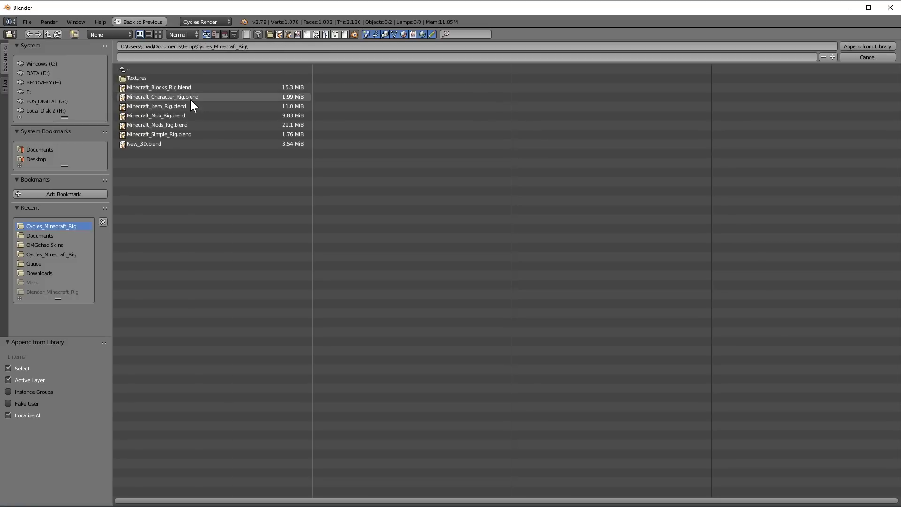
pyautogui.click(178, 135)
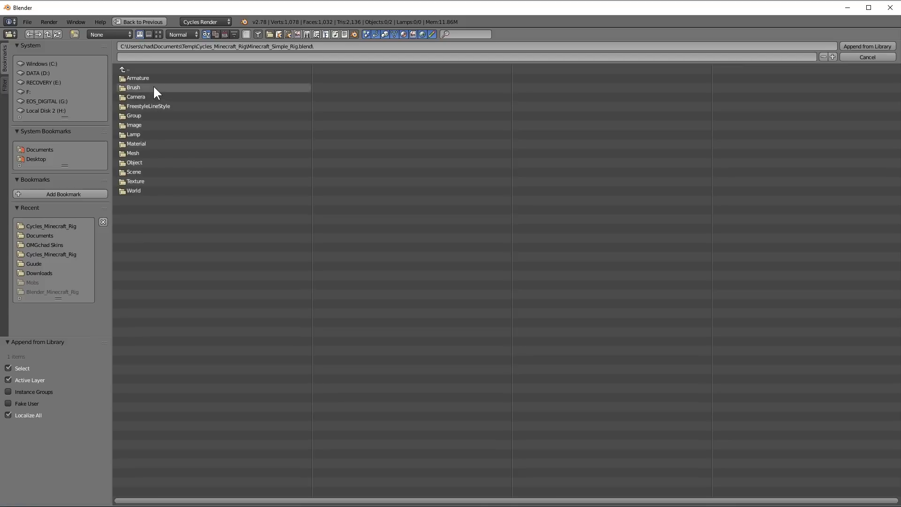
pyautogui.click(148, 115)
pyautogui.click(135, 77)
pyautogui.click(877, 47)
# Examine the appended character up close, comparing its look in Solid and Texture viewport shading.
pyautogui.scroll(6, 504, 182)
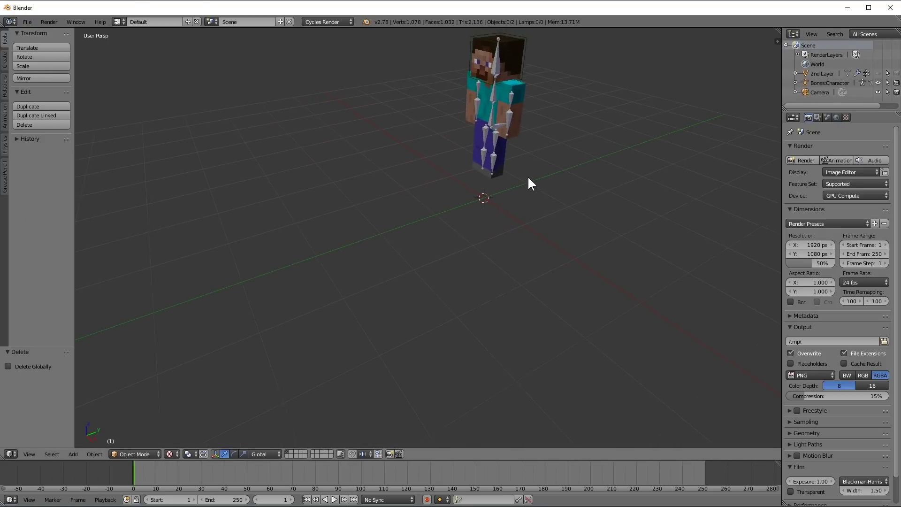
pyautogui.scroll(-5, 531, 173)
pyautogui.keyDown('shift'); pyautogui.moveTo(494, 210); pyautogui.dragTo(419, 266, button='middle'); pyautogui.keyUp('shift')
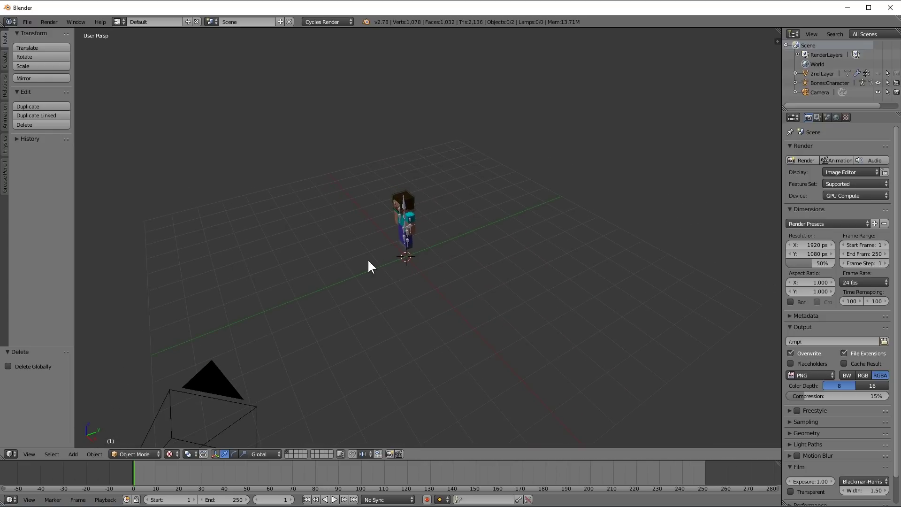
pyautogui.scroll(6, 368, 259)
pyautogui.moveTo(317, 234); pyautogui.dragTo(282, 413, button='middle')
pyautogui.click(169, 453)
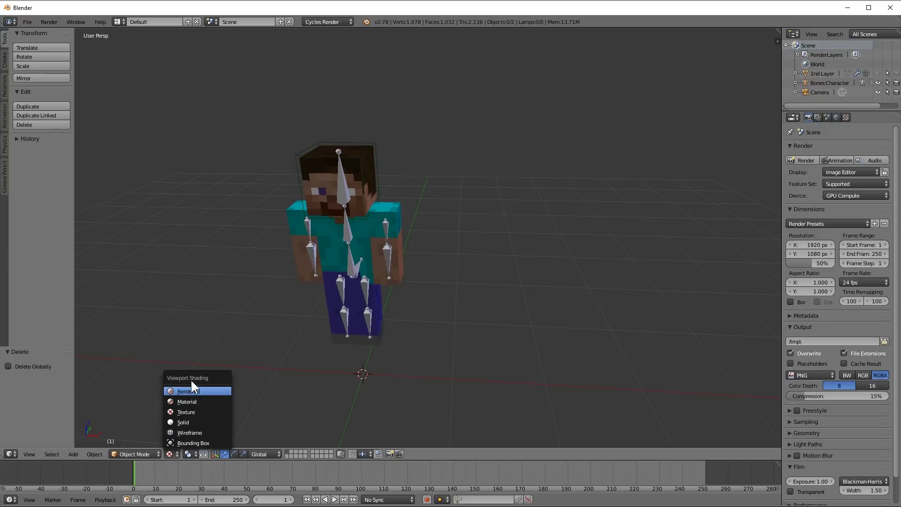
pyautogui.click(193, 421)
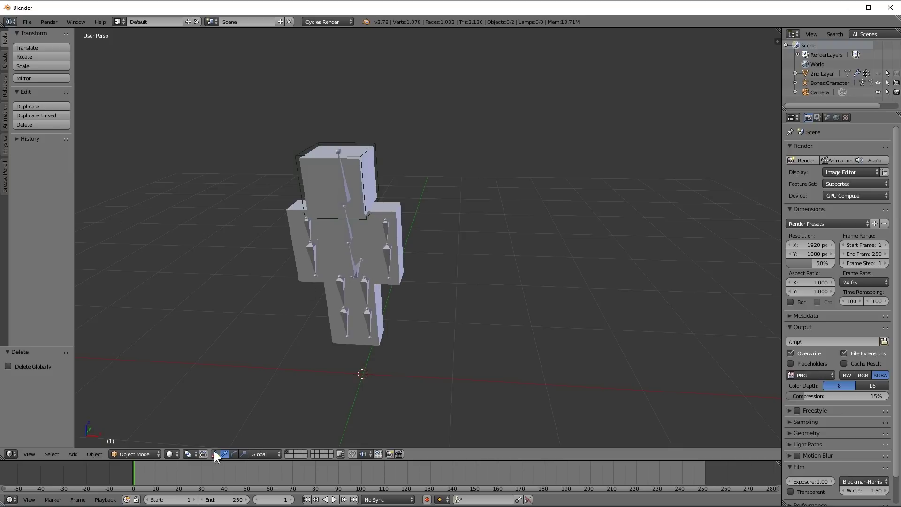
pyautogui.click(171, 453)
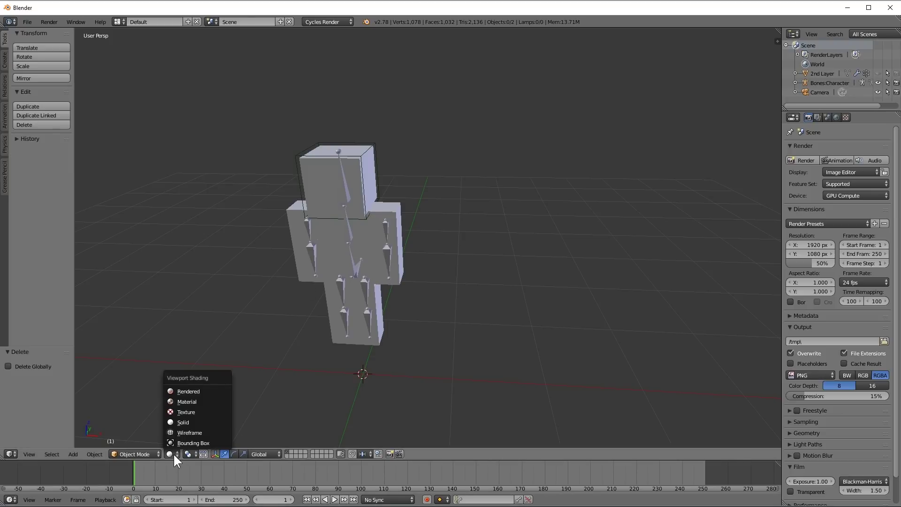
pyautogui.click(193, 411)
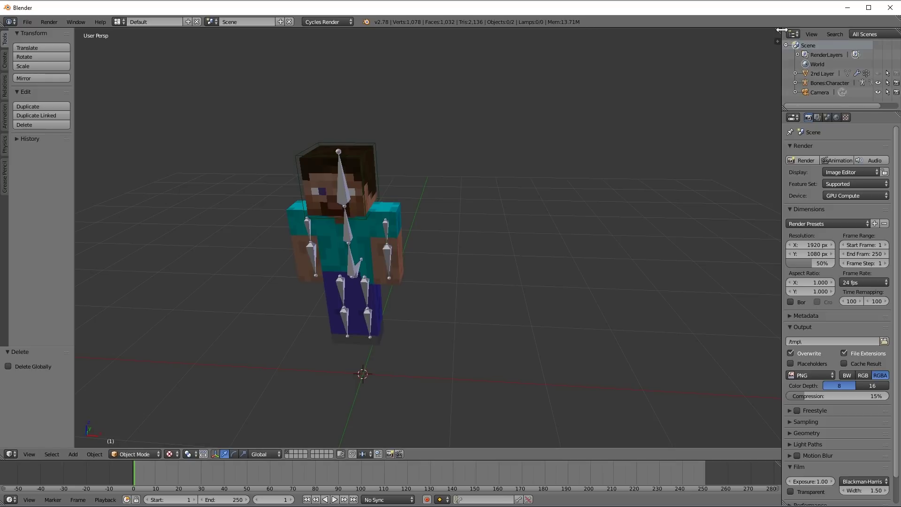
# Split the 3D view into two areas and switch the second area through the Info, Logic Editor and Timeline editors.
pyautogui.moveTo(780, 32); pyautogui.dragTo(415, 78)
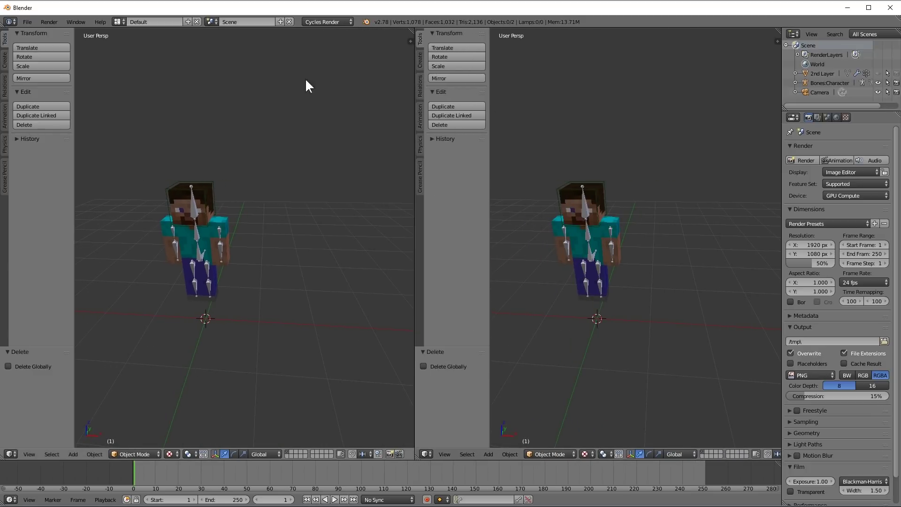
pyautogui.click(426, 454)
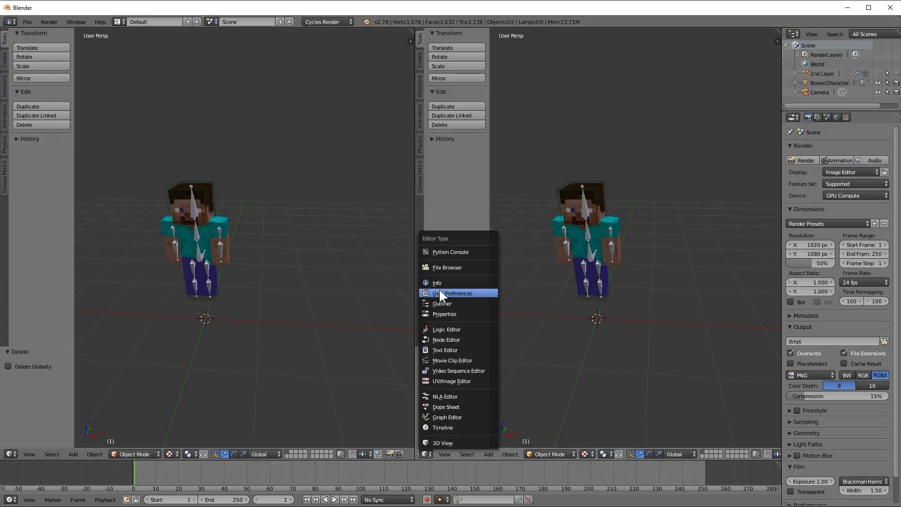
pyautogui.click(443, 282)
pyautogui.click(427, 453)
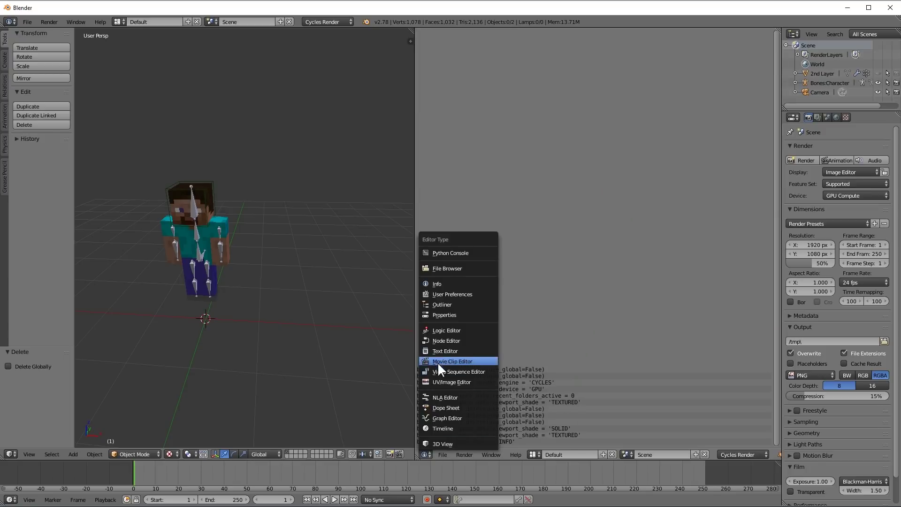
pyautogui.click(448, 330)
pyautogui.click(427, 454)
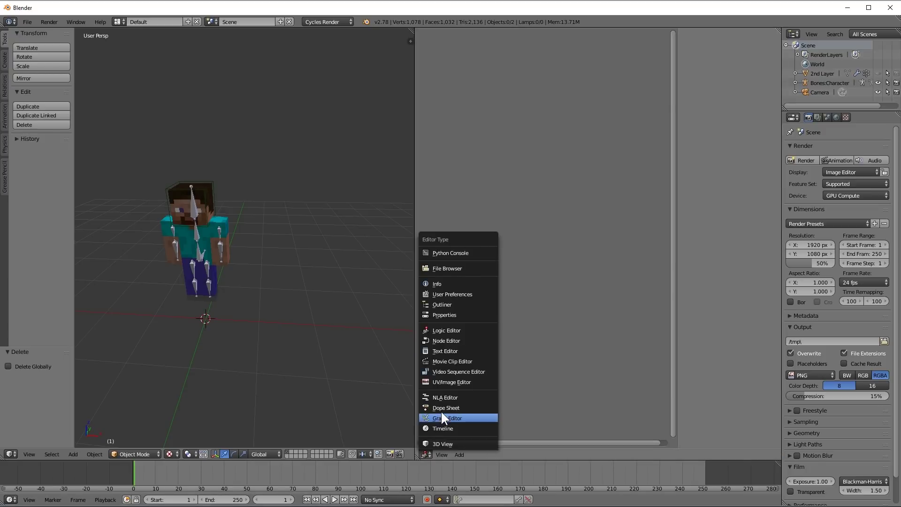
pyautogui.click(448, 431)
# Switch the second area to the Python Console and the Outliner, and merge it back into a single 3D view.
pyautogui.click(426, 454)
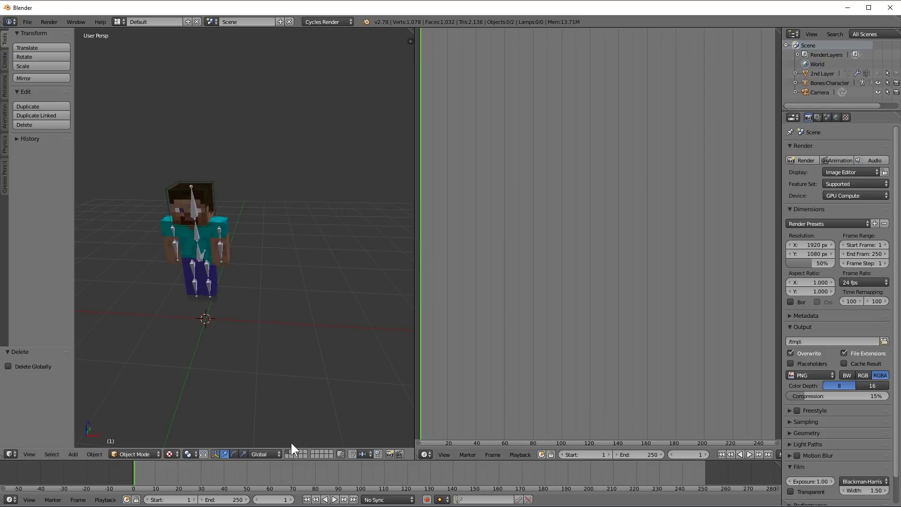
pyautogui.click(11, 500)
pyautogui.click(427, 454)
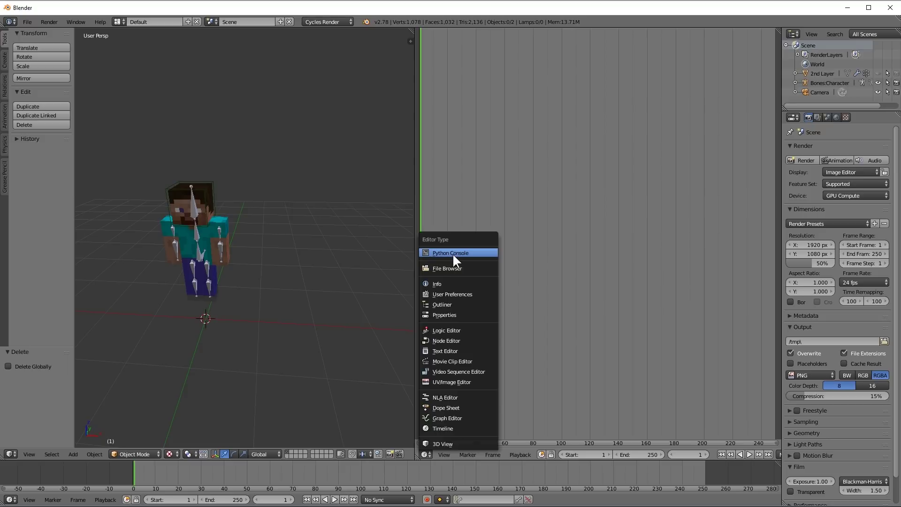
pyautogui.click(451, 253)
pyautogui.click(433, 454)
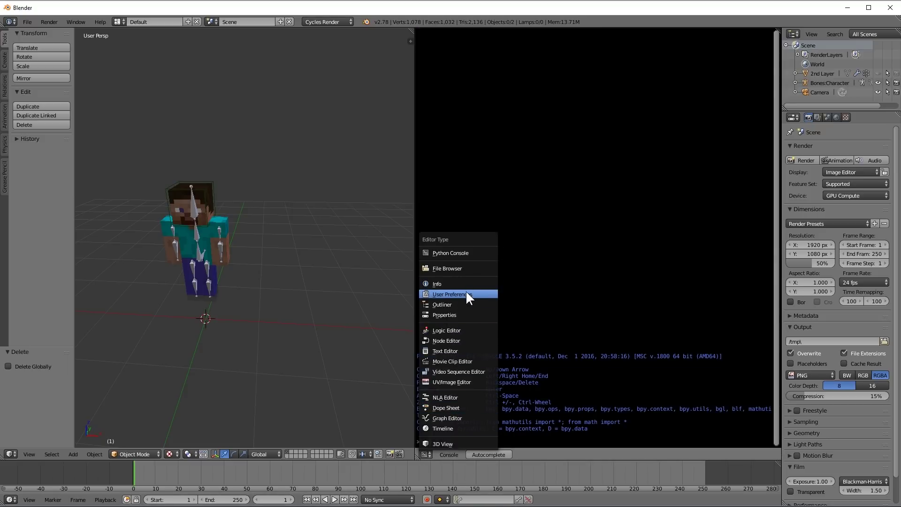
pyautogui.click(470, 270)
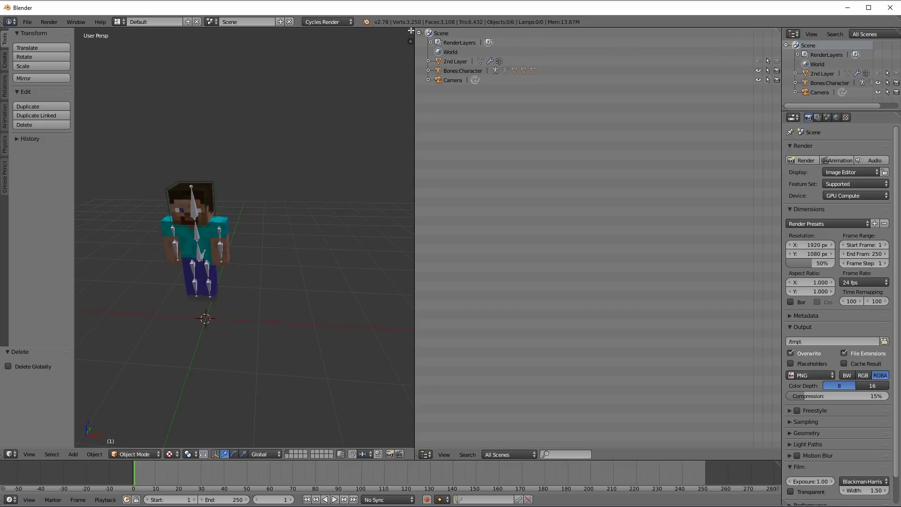
pyautogui.moveTo(411, 30); pyautogui.dragTo(539, 73)
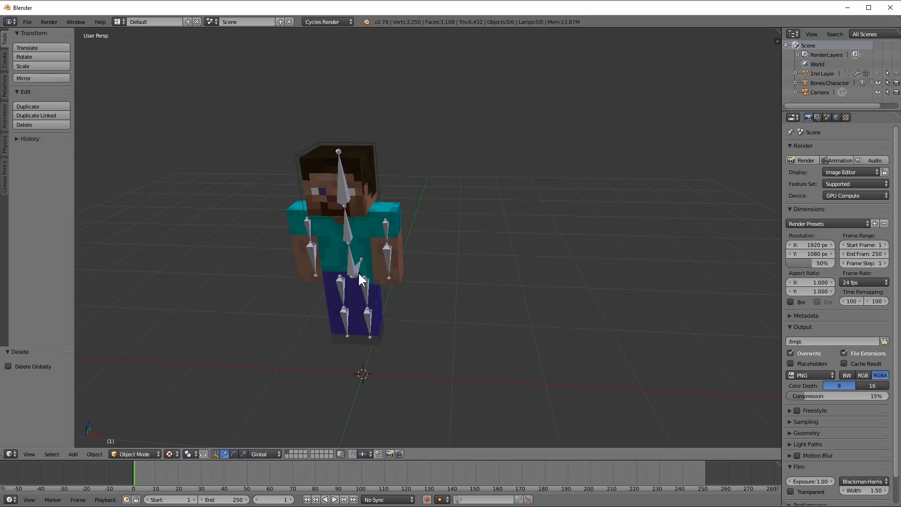
# Select the character's body mesh and unpack its material's skin image, choosing Write file to current directory (overwrite existing file).
pyautogui.rightClick(332, 241)
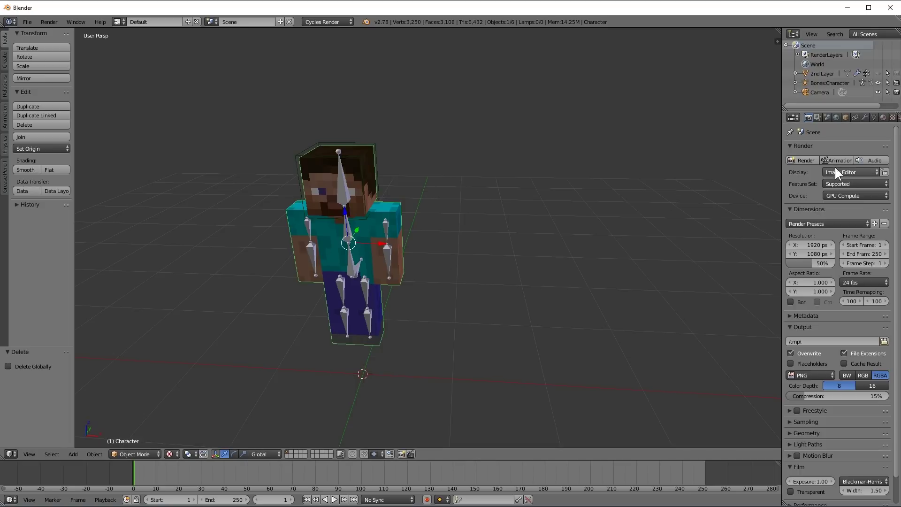
pyautogui.click(883, 118)
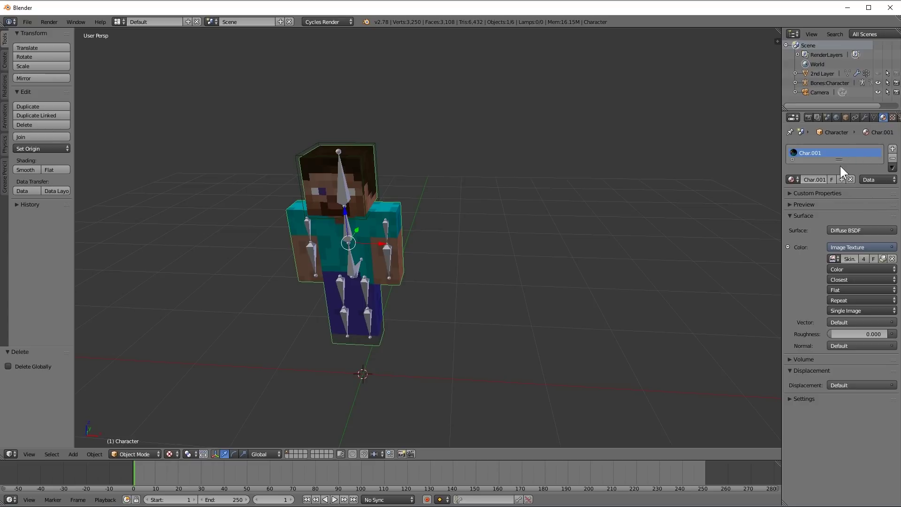
pyautogui.moveTo(838, 160); pyautogui.dragTo(839, 197)
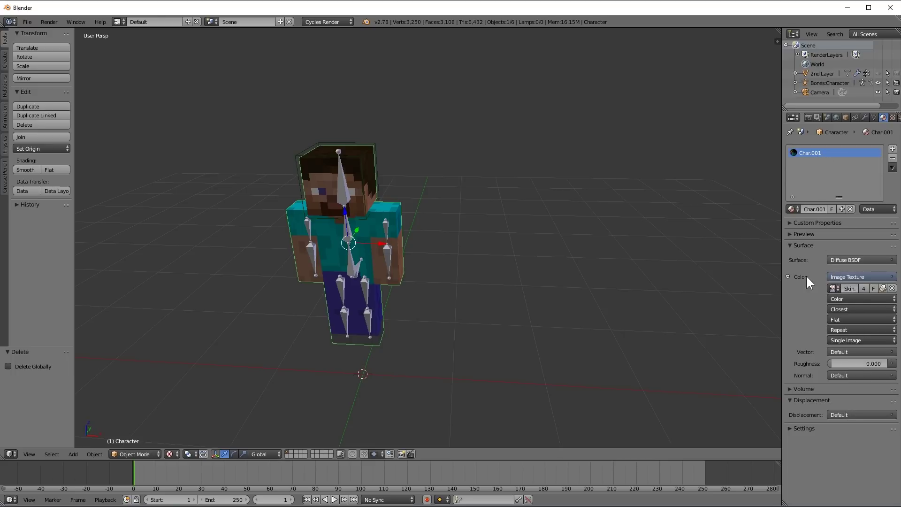
pyautogui.click(882, 288)
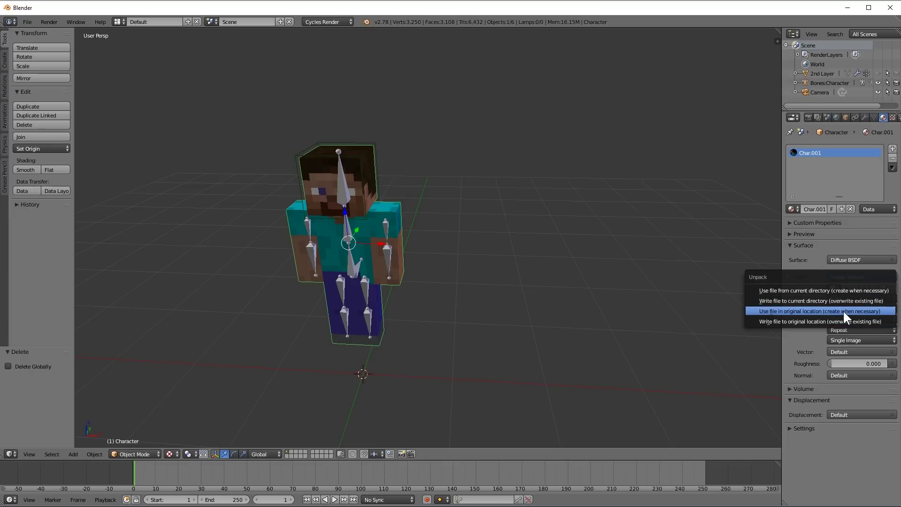
pyautogui.click(812, 303)
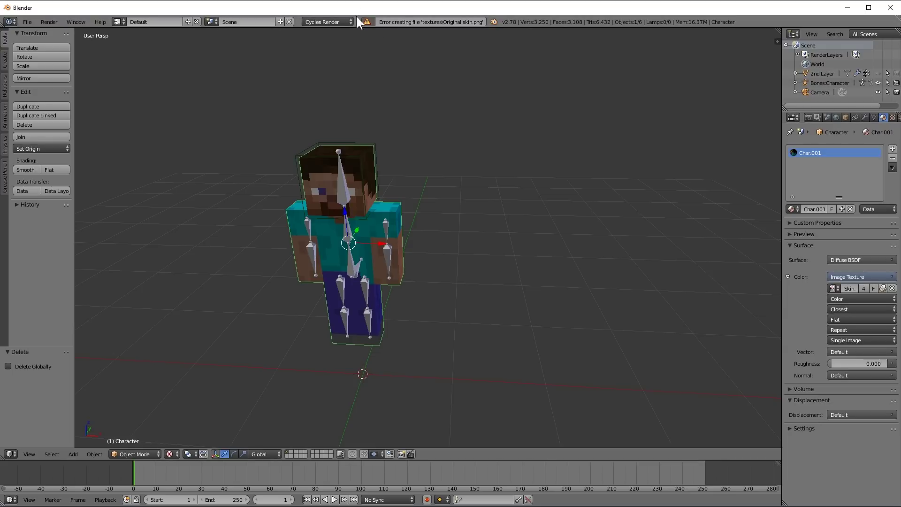
# Load OMGchad.png from the OMGchad Skins folder as the image texture of the body's Char.001 material.
pyautogui.click(883, 289)
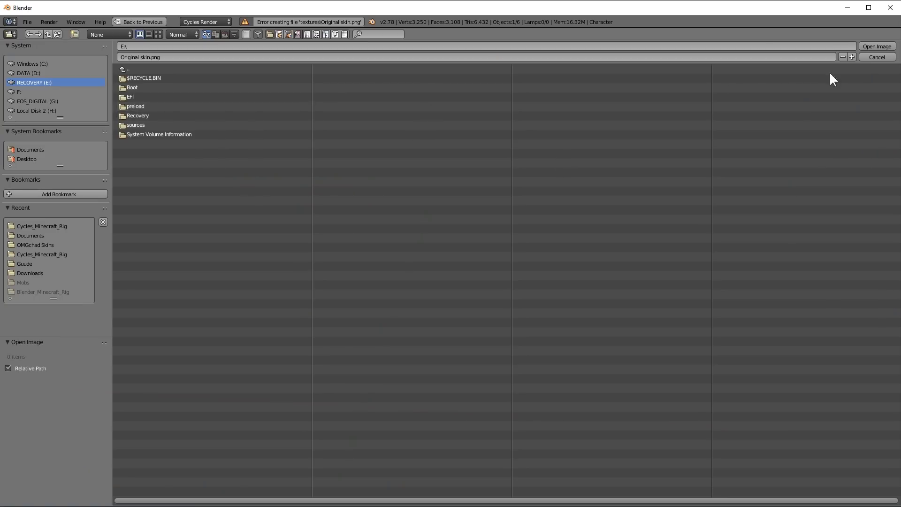
pyautogui.click(868, 57)
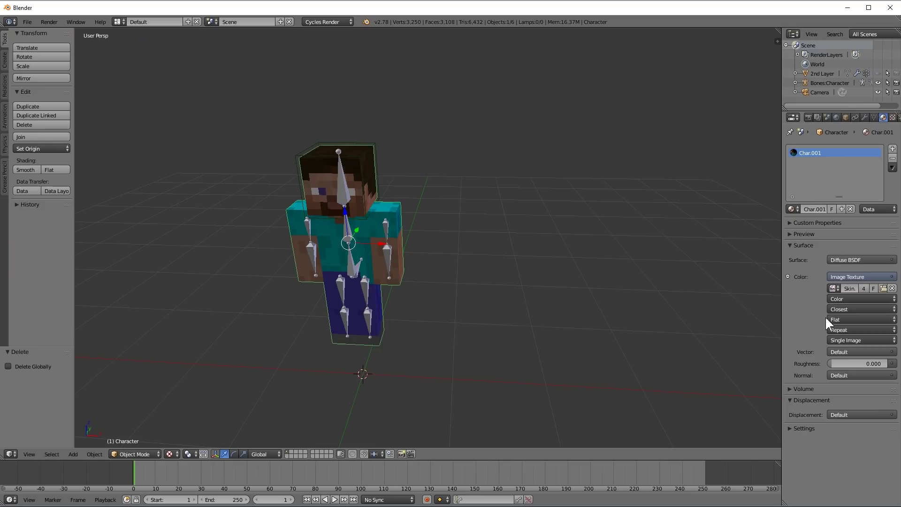
pyautogui.click(884, 289)
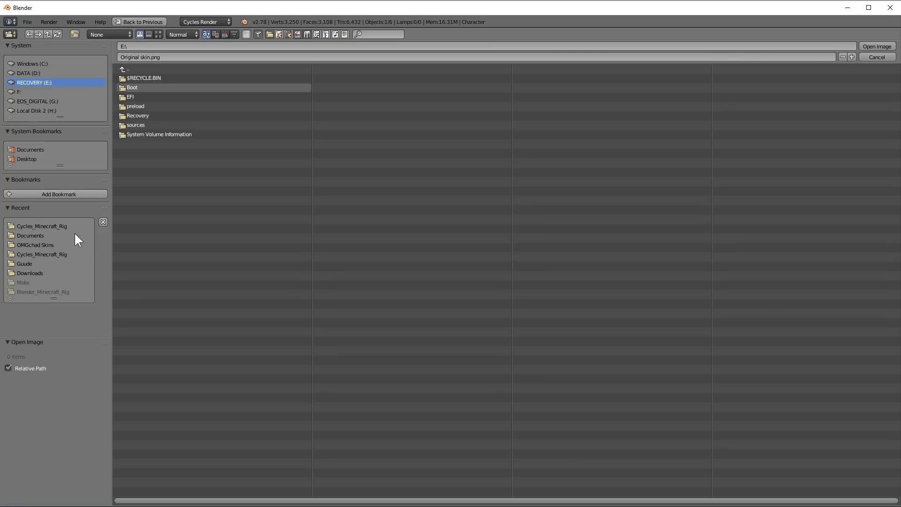
pyautogui.click(45, 244)
pyautogui.click(135, 144)
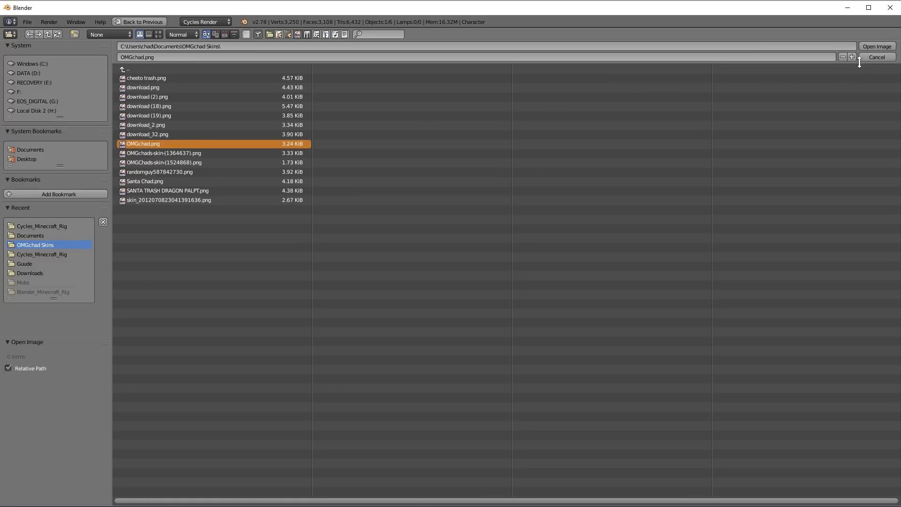
pyautogui.click(874, 46)
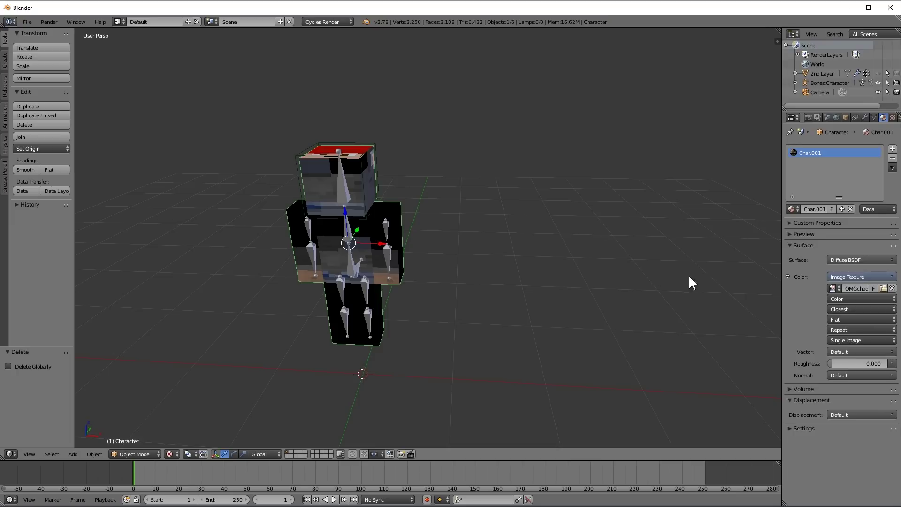
# Make +1.8 Skin the body mesh's active UV map and check the character in Rendered viewport shading.
pyautogui.click(872, 117)
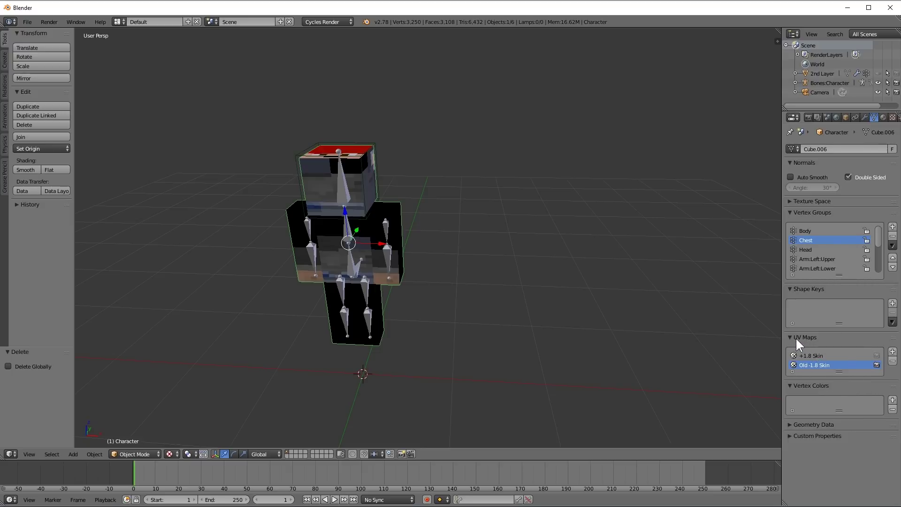
pyautogui.click(819, 355)
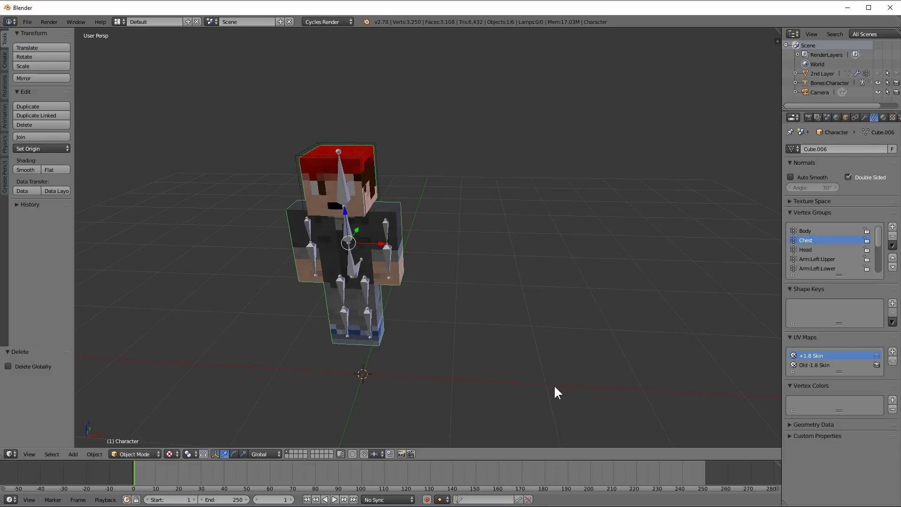
pyautogui.hotkey('shift', 'z')
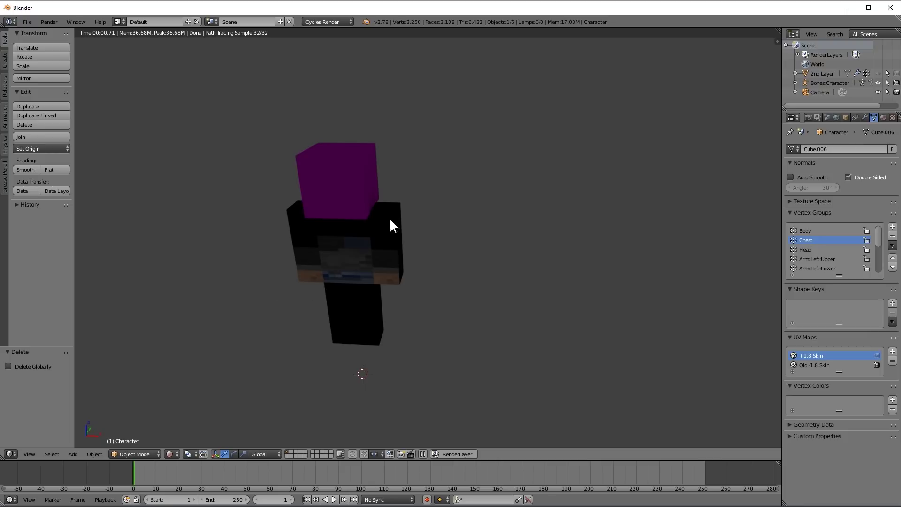
pyautogui.hotkey('shift', 'z')
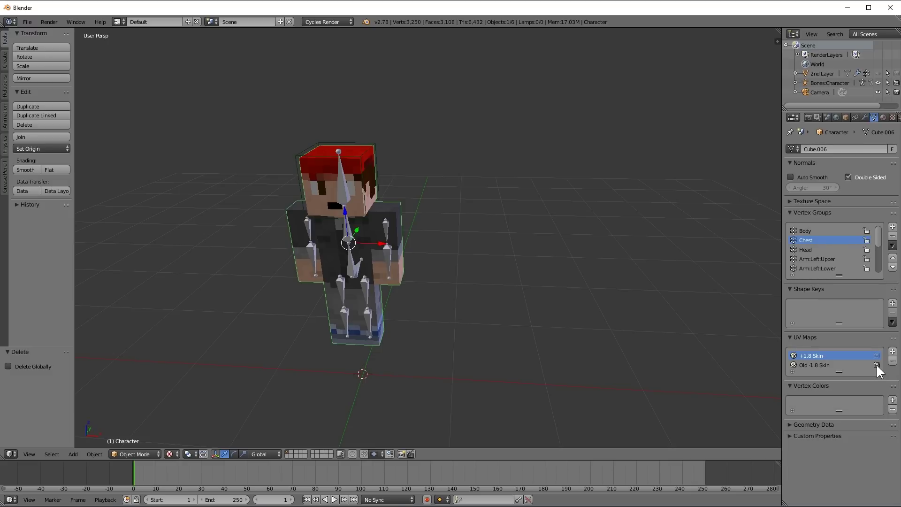
# Set +1.8 Skin as the body's UV map for rendering, comparing it with Old -1.8 Skin, and preview the character in Rendered shading.
pyautogui.click(815, 365)
pyautogui.click(813, 356)
pyautogui.click(814, 364)
pyautogui.click(814, 357)
pyautogui.click(813, 366)
pyautogui.click(814, 355)
pyautogui.click(814, 365)
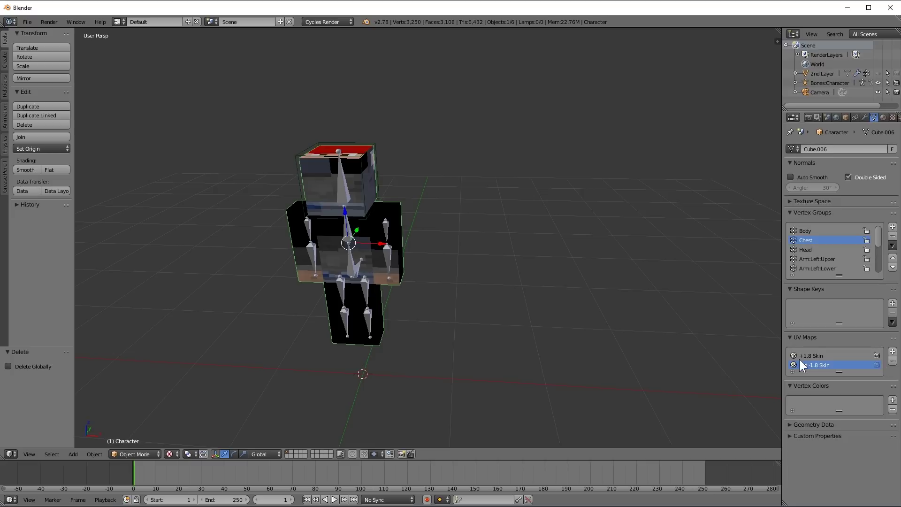
pyautogui.click(811, 356)
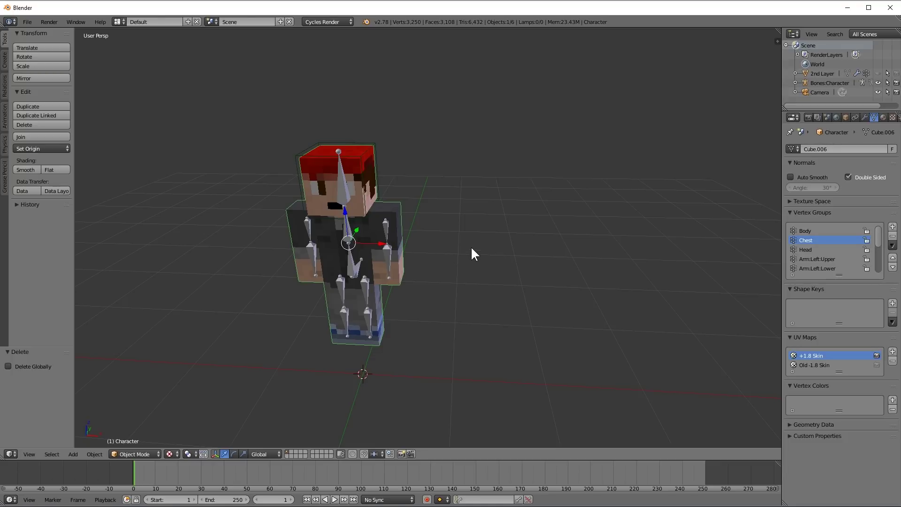
pyautogui.hotkey('shift', 'z')
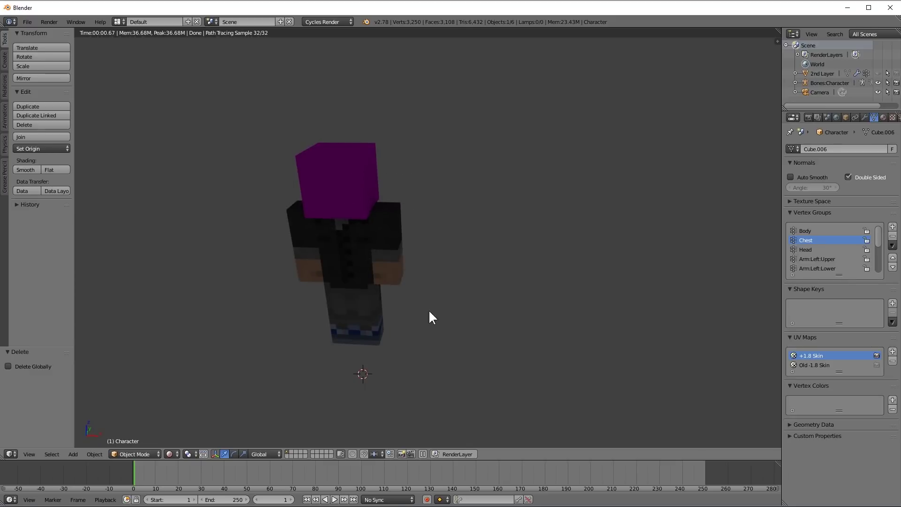
pyautogui.hotkey('shift', 'z')
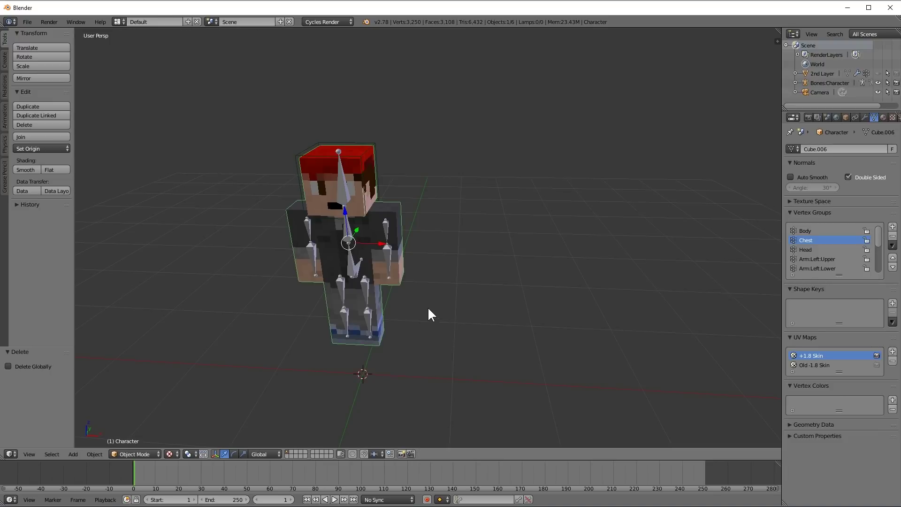
# Delete the Steve_Hat mesh surrounding the character's head.
pyautogui.rightClick(297, 167)
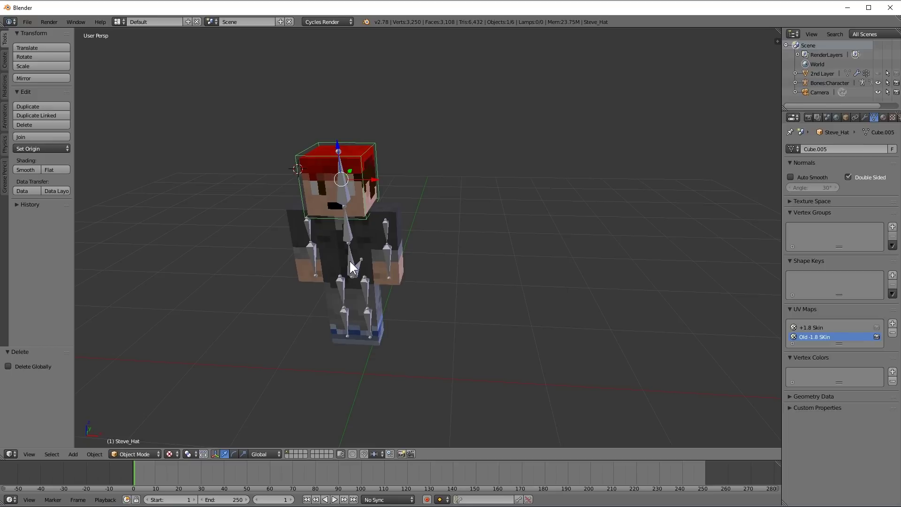
pyautogui.click(883, 117)
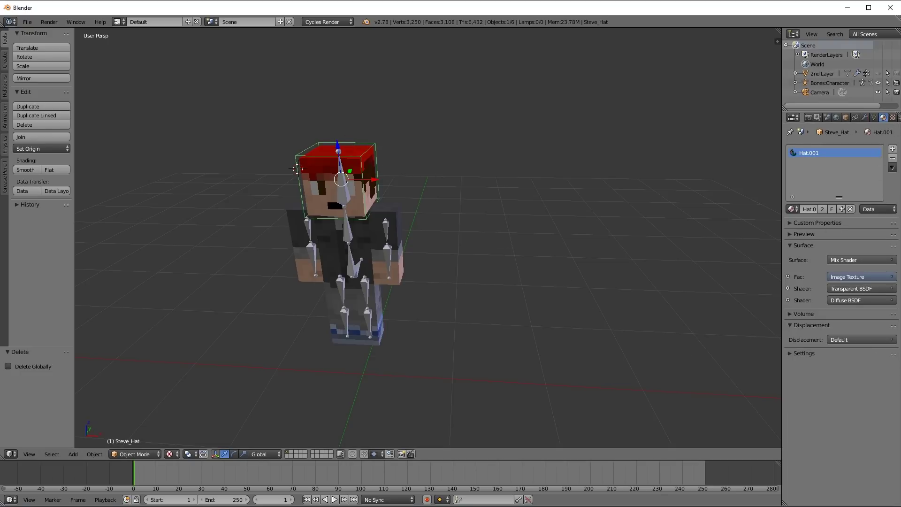
pyautogui.press('x')
pyautogui.click(374, 154)
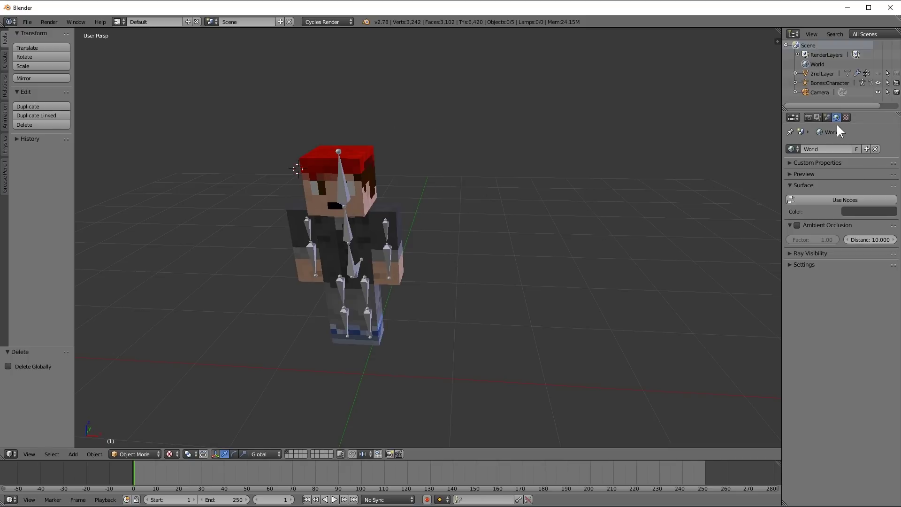
# Select the character's Bones:Character armature rather than its body mesh and switch it to Pose Mode.
pyautogui.moveTo(534, 240); pyautogui.dragTo(566, 264, button='middle')
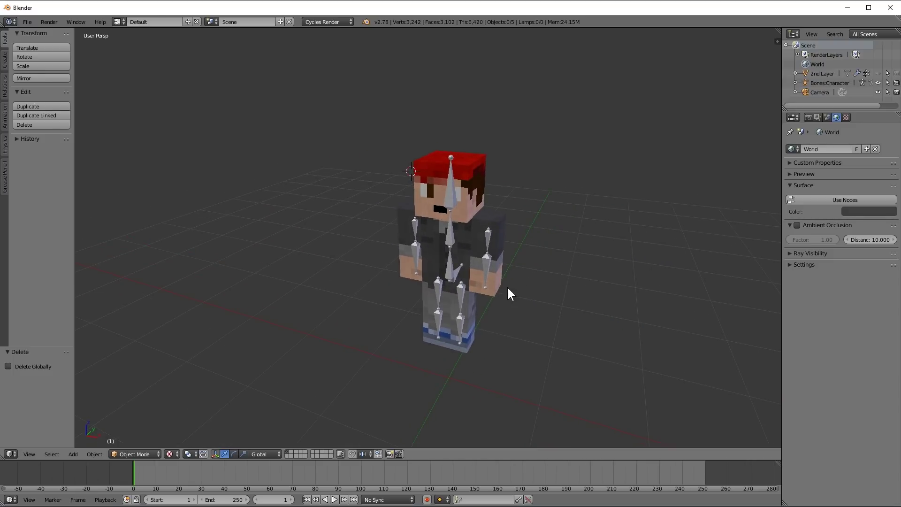
pyautogui.rightClick(486, 267)
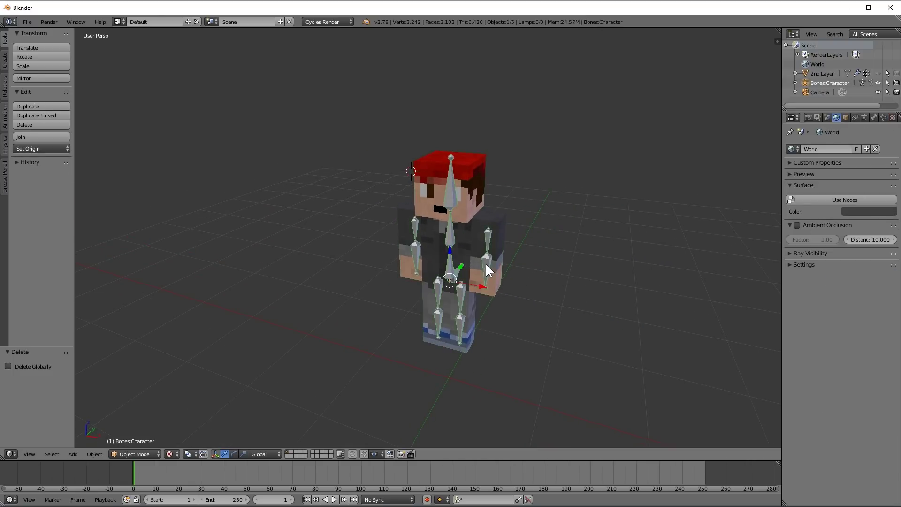
pyautogui.rightClick(486, 264)
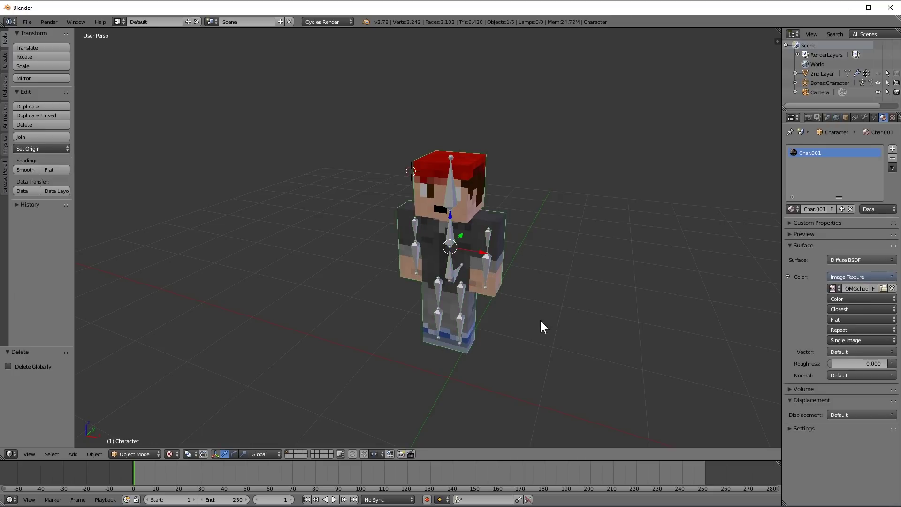
pyautogui.rightClick(487, 262)
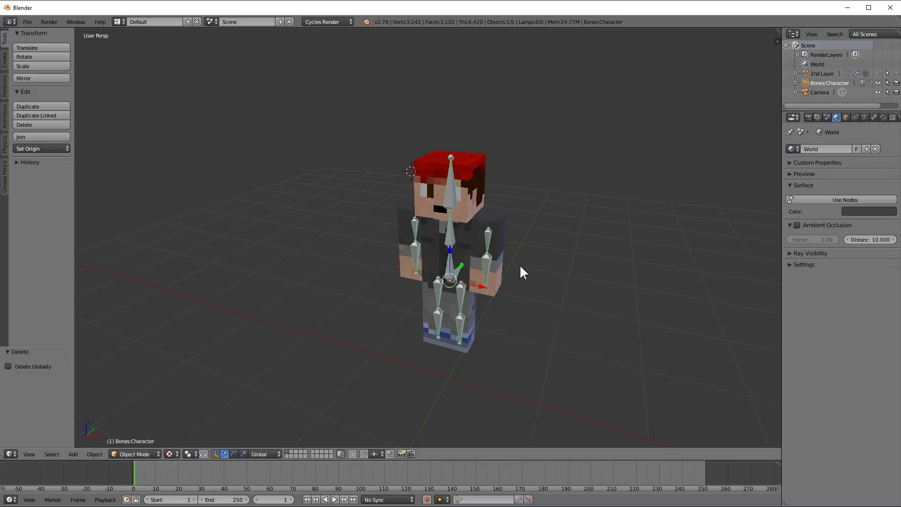
pyautogui.scroll(2, 517, 262)
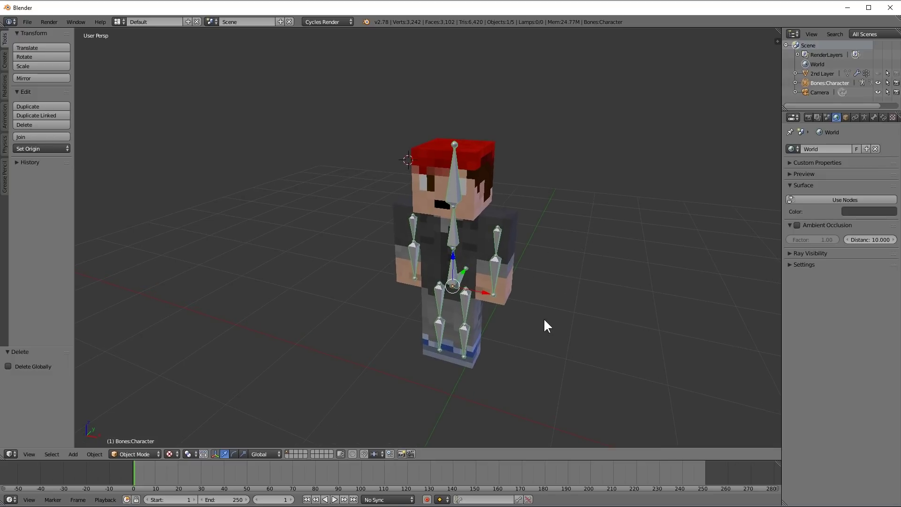
pyautogui.rightClick(488, 266)
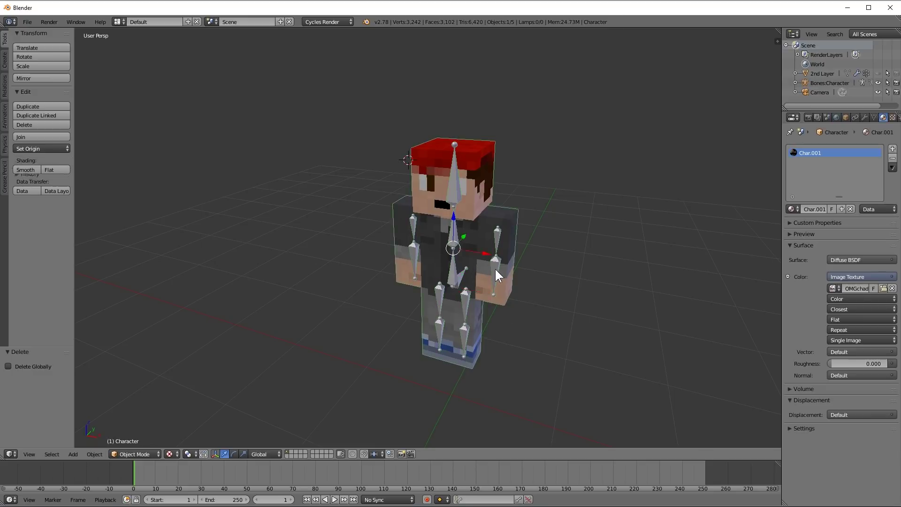
pyautogui.press('g')
pyautogui.press('Escape')
pyautogui.rightClick(493, 273)
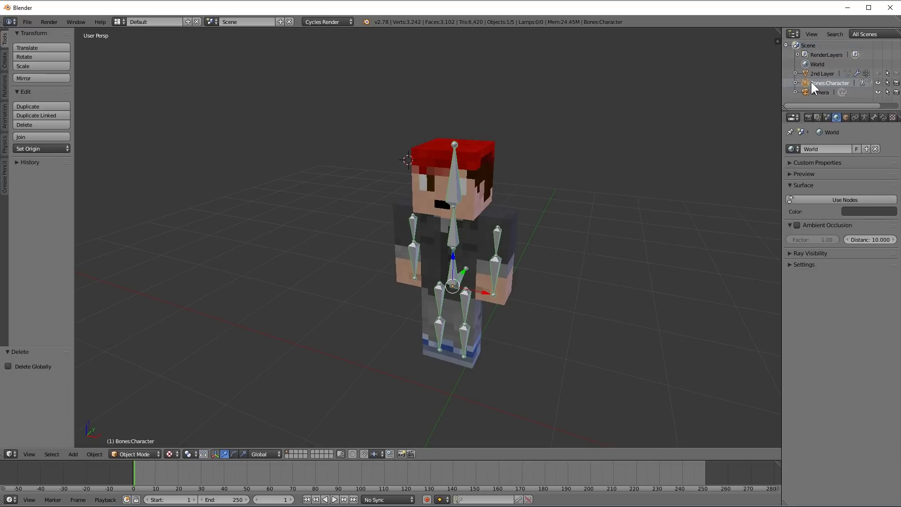
pyautogui.click(794, 34)
pyautogui.click(862, 83)
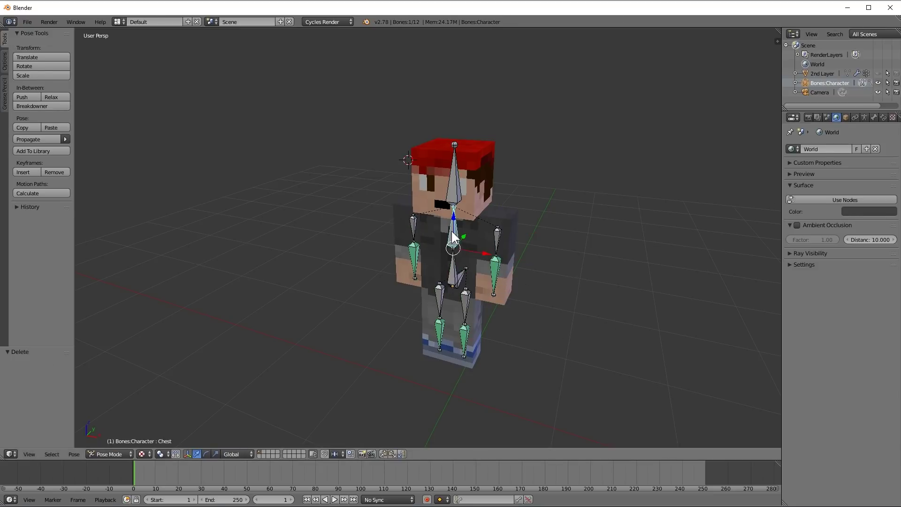
# Swing the character's left upper arm bone outward by rotating it about -1118° around the global Y axis.
pyautogui.rightClick(455, 283)
pyautogui.rightClick(494, 269)
pyautogui.rightClick(497, 237)
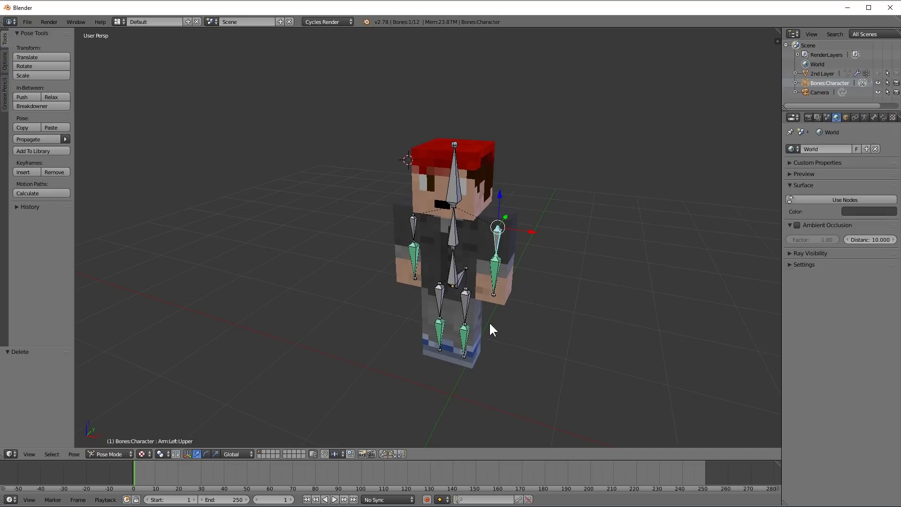
pyautogui.press('r')
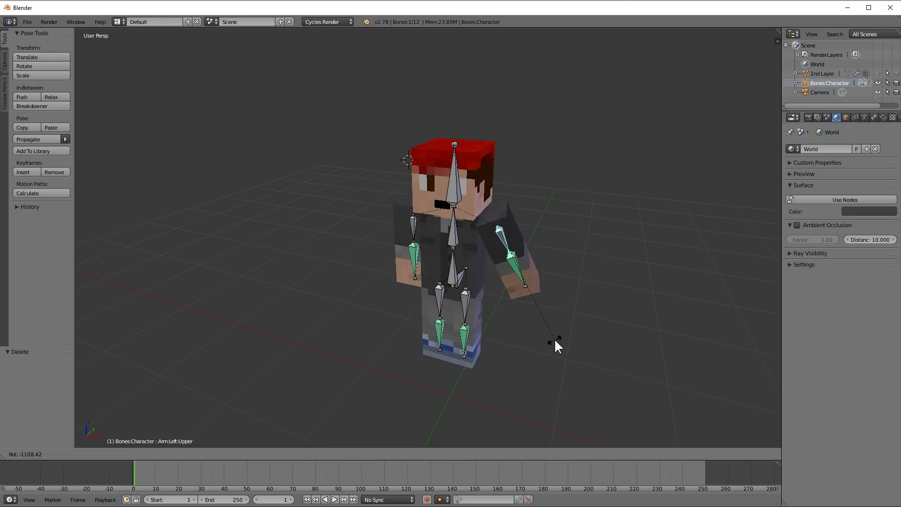
pyautogui.press('z')
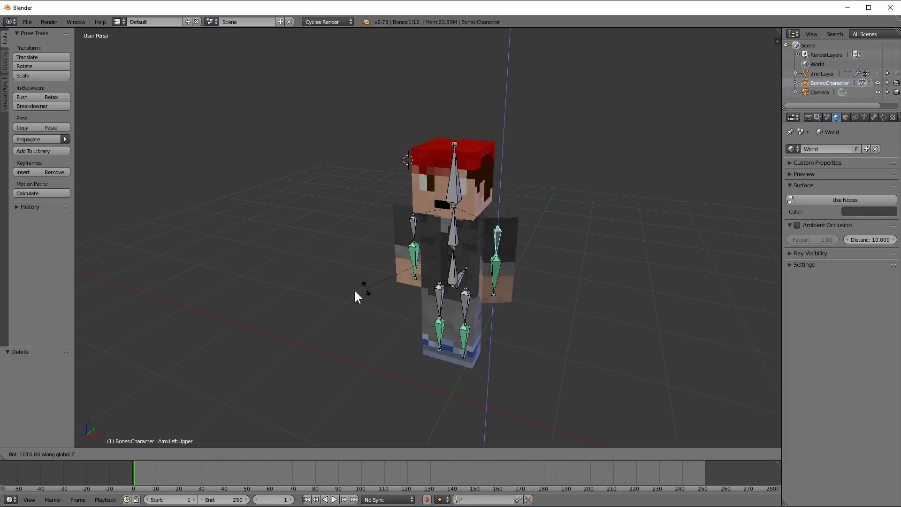
pyautogui.press('x')
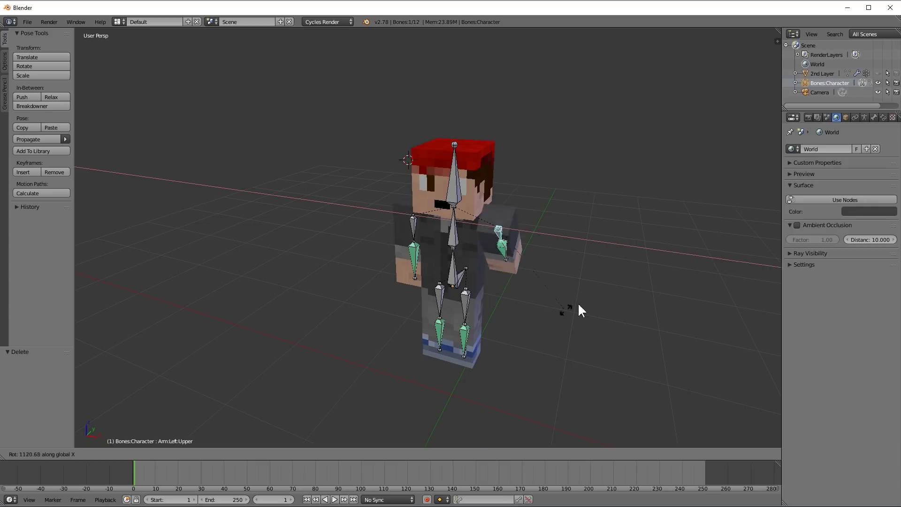
pyautogui.press('y')
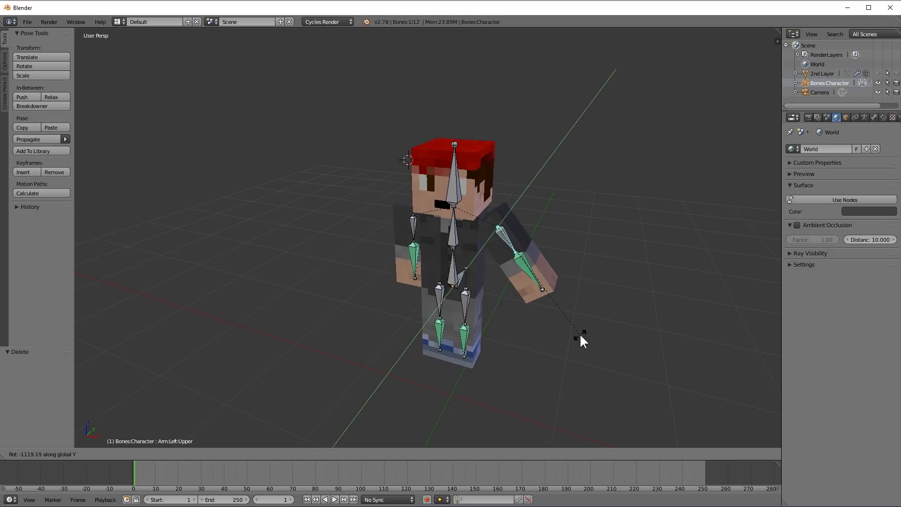
pyautogui.click(579, 337)
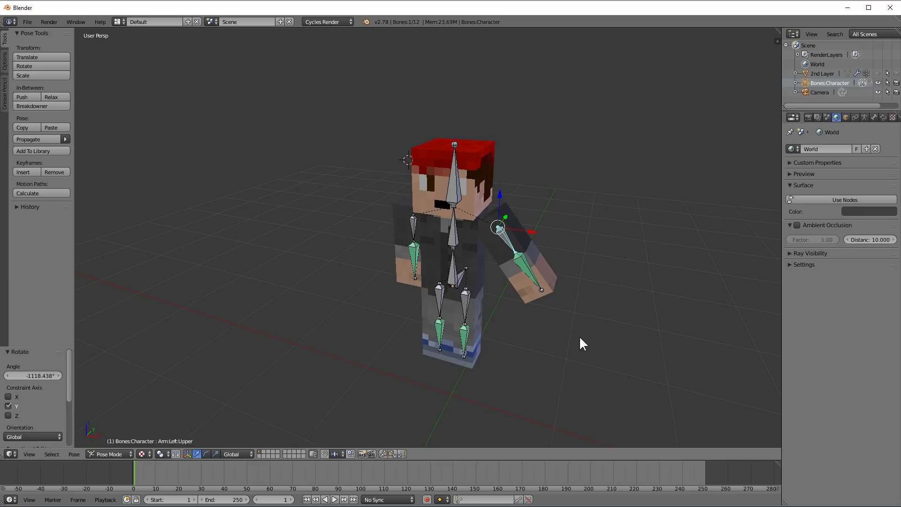
# Raise the left upper arm bone by rotating it about -136° around the global X axis.
pyautogui.press('r')
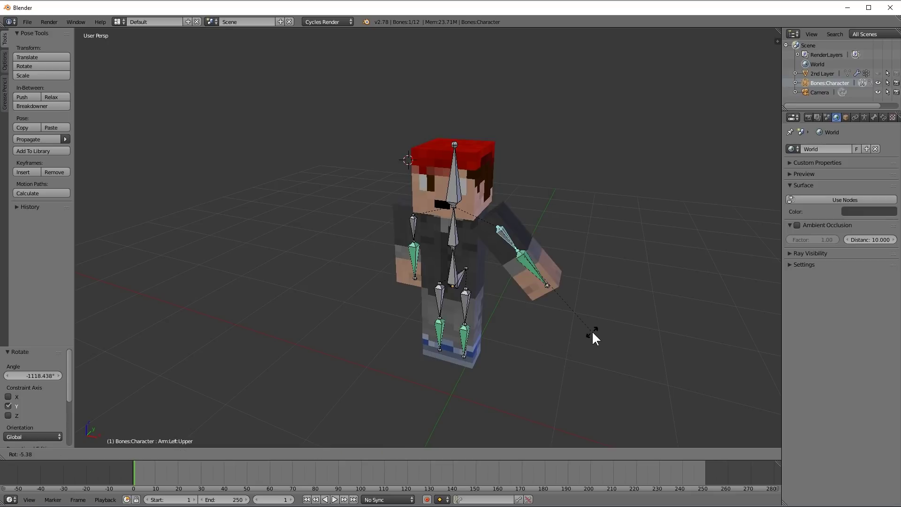
pyautogui.press('x')
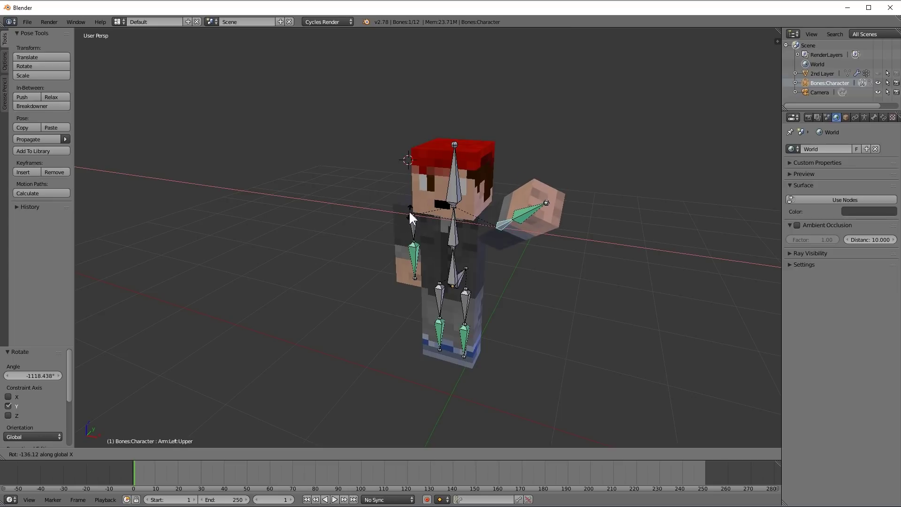
pyautogui.click(409, 210)
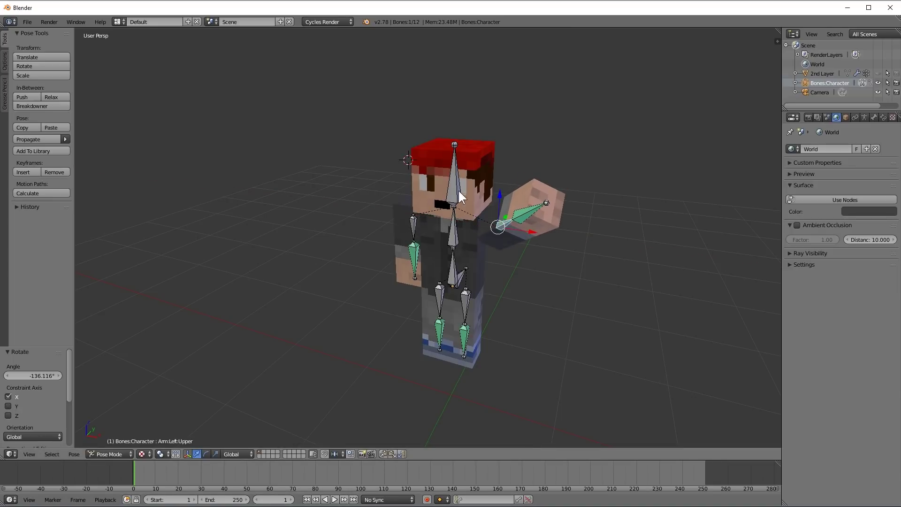
# Lean the character's upper body back by rotating the Chest bone about -12° around the global X axis.
pyautogui.click(463, 235)
pyautogui.rightClick(453, 233)
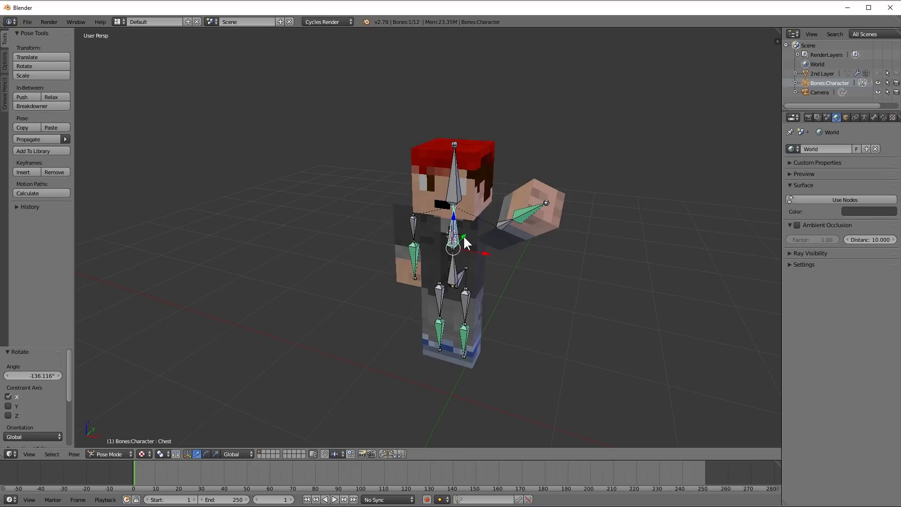
pyautogui.press('r')
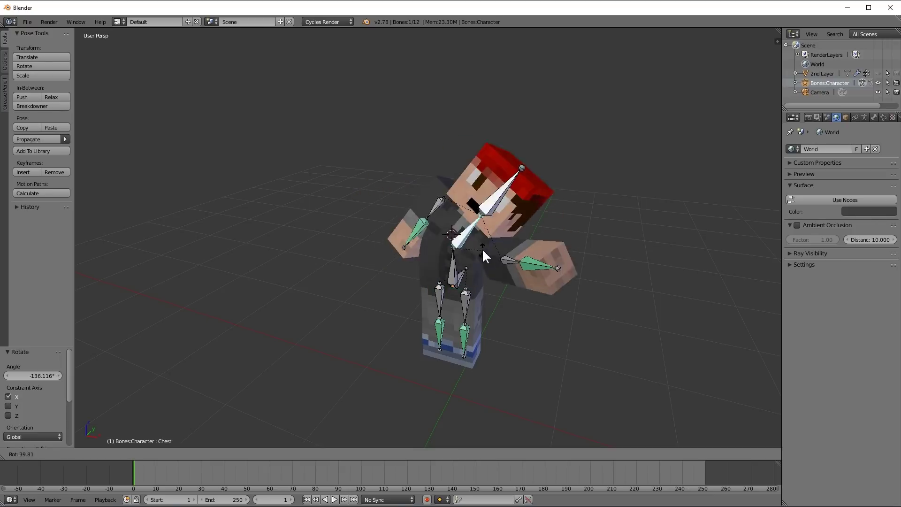
pyautogui.press('x')
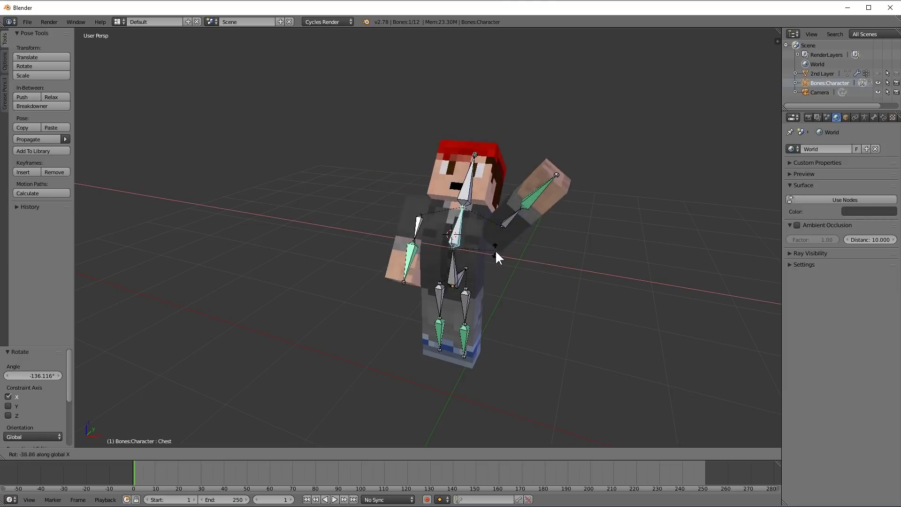
pyautogui.click(505, 226)
# Rotate the Head bone about -16° around the global X axis and about 17° around the global Z axis.
pyautogui.rightClick(459, 194)
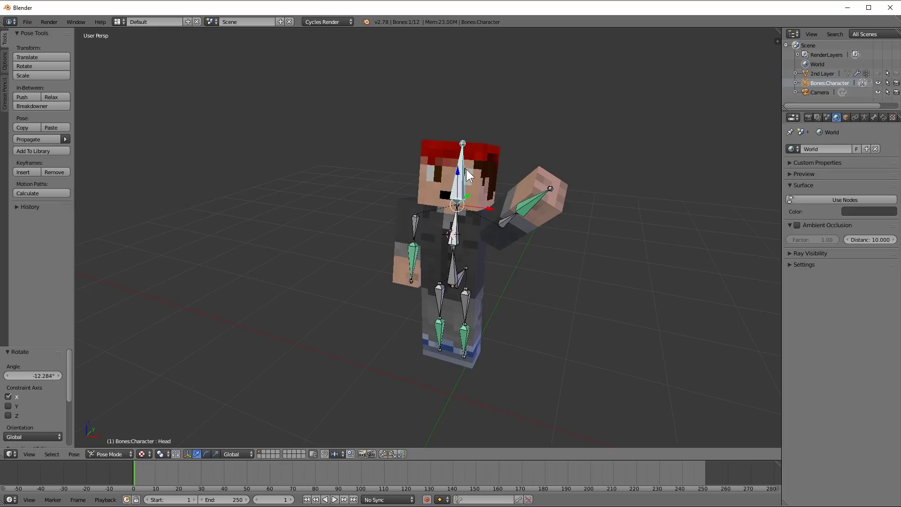
pyautogui.press('r')
pyautogui.press('x')
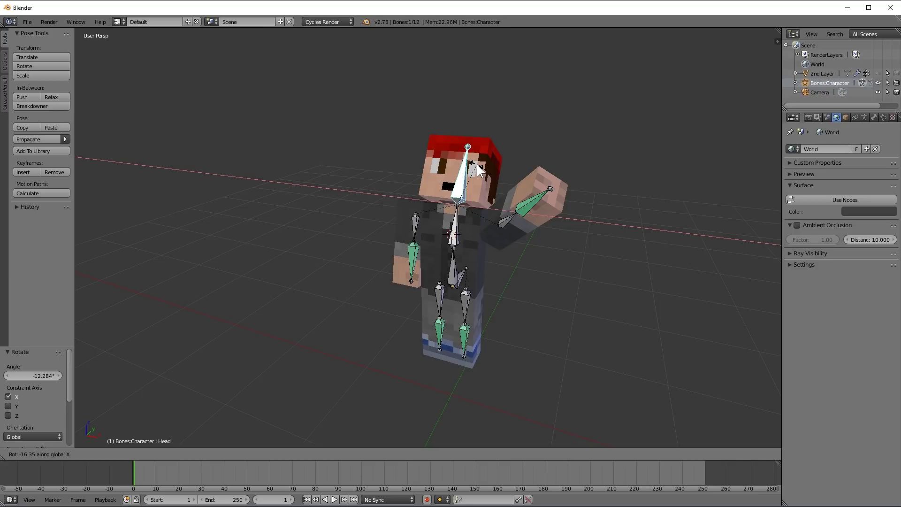
pyautogui.click(477, 165)
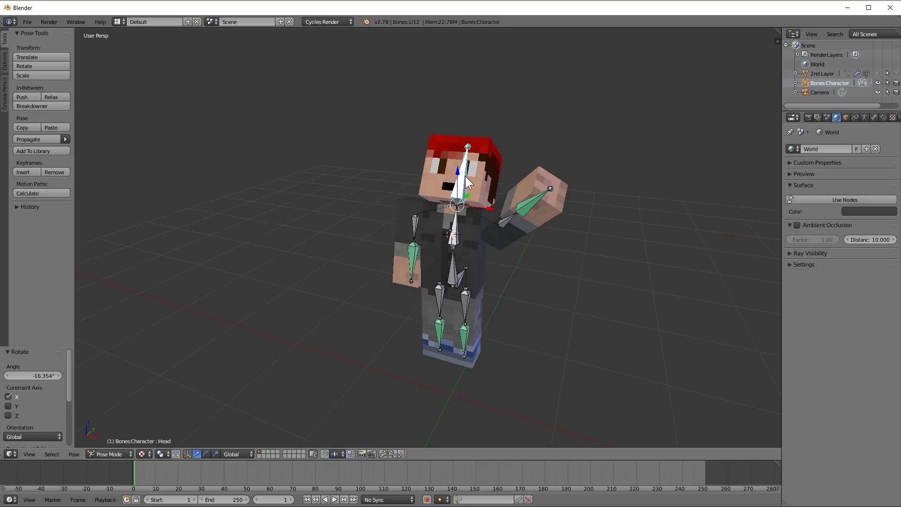
pyautogui.press('r')
pyautogui.press('x')
pyautogui.press('z')
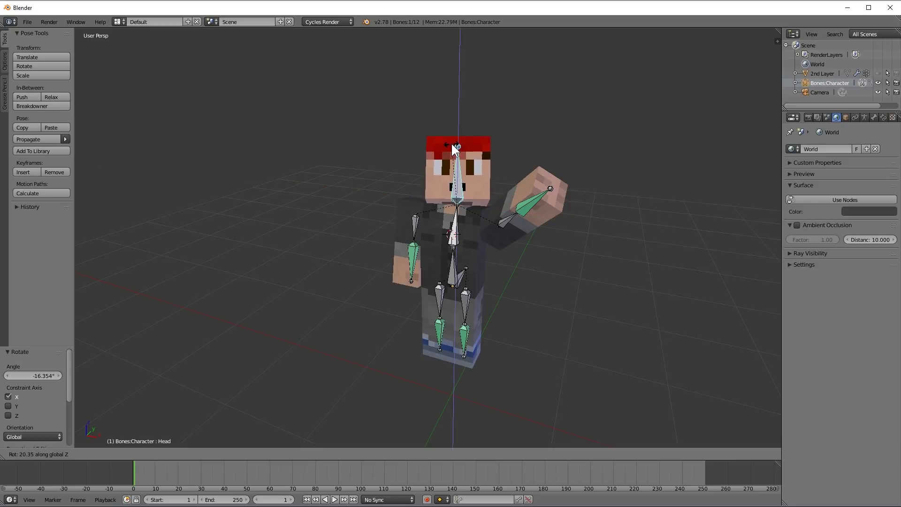
pyautogui.click(454, 144)
# Bend the right forearm by rotating the Arm:Right:Lower bone about -77° around the global X axis.
pyautogui.rightClick(420, 244)
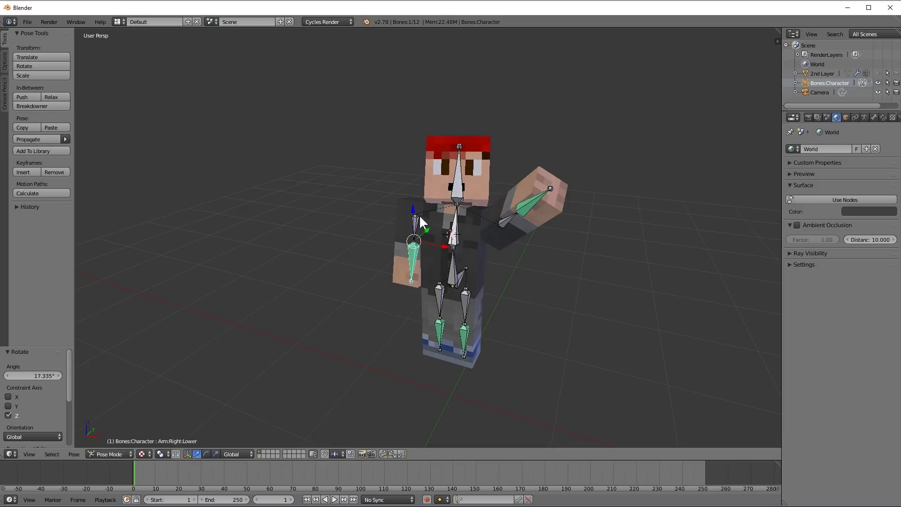
pyautogui.rightClick(416, 221)
pyautogui.rightClick(410, 261)
pyautogui.press('r')
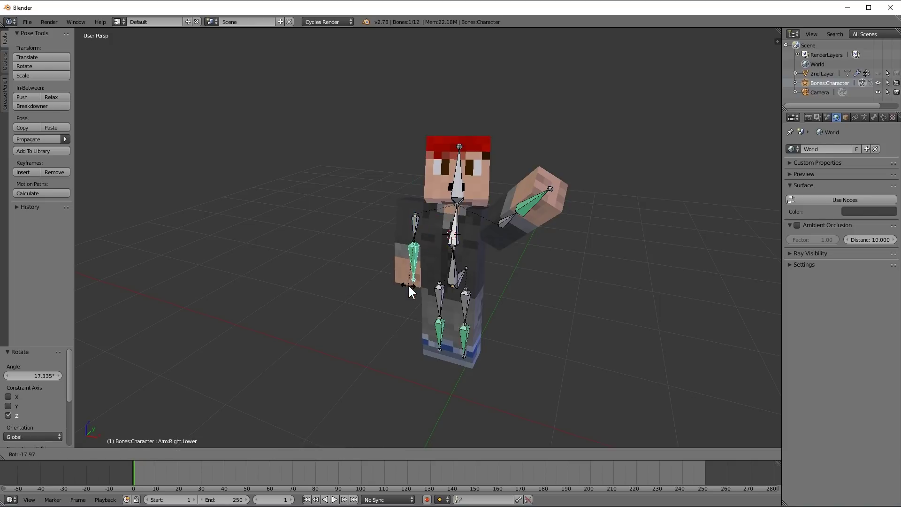
pyautogui.press('x')
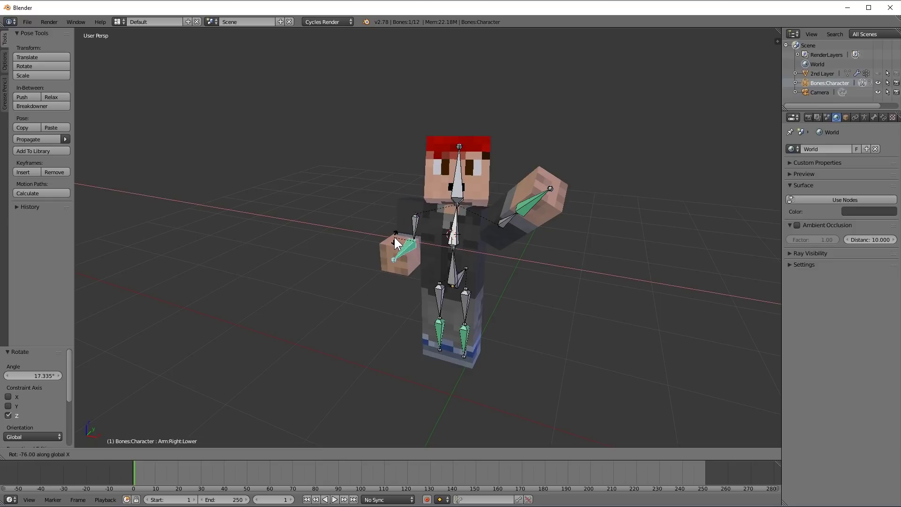
pyautogui.click(395, 234)
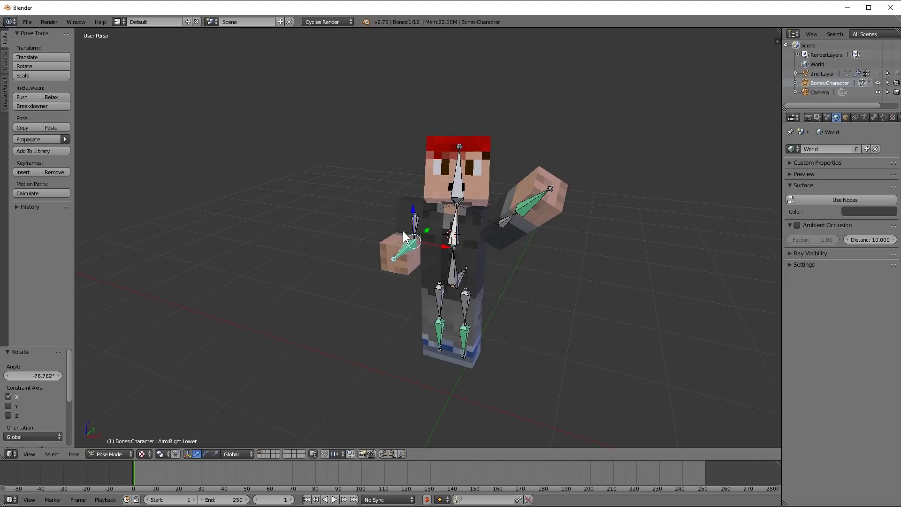
# Raise the right arm by rotating the Arm:Right:Upper bone about -59° around the global X axis.
pyautogui.rightClick(415, 232)
pyautogui.press('r')
pyautogui.press('x')
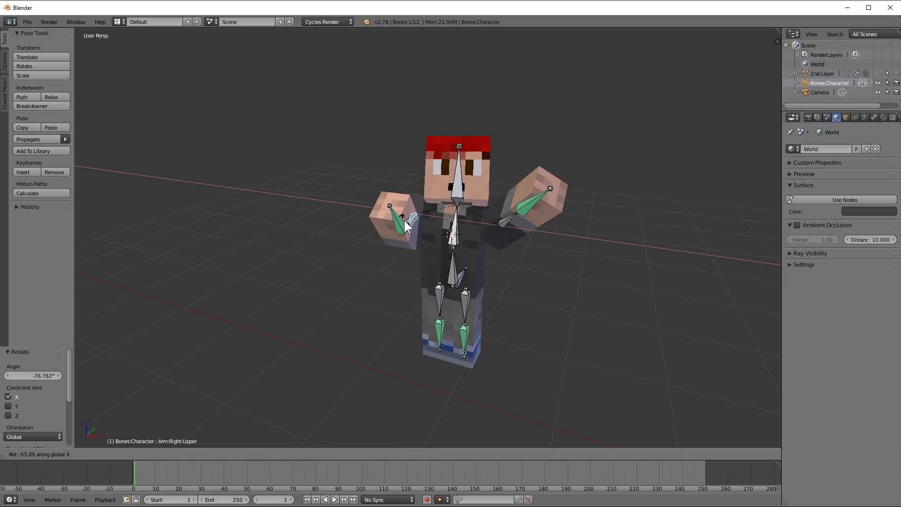
pyautogui.click(403, 219)
# Spread the left leg slightly by rotating the Leg:Left:Upper bone about -4.4° around the global Y axis.
pyautogui.rightClick(466, 300)
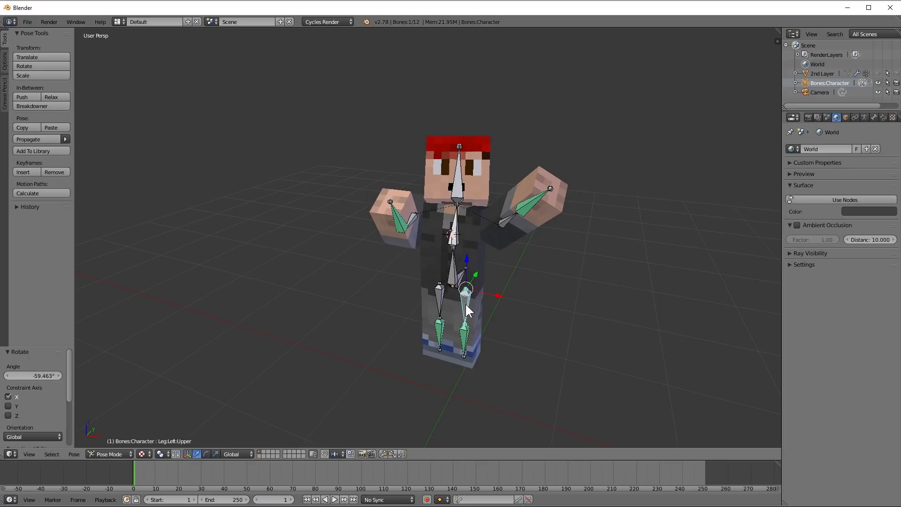
pyautogui.press('r')
pyautogui.press('z')
pyautogui.press('y')
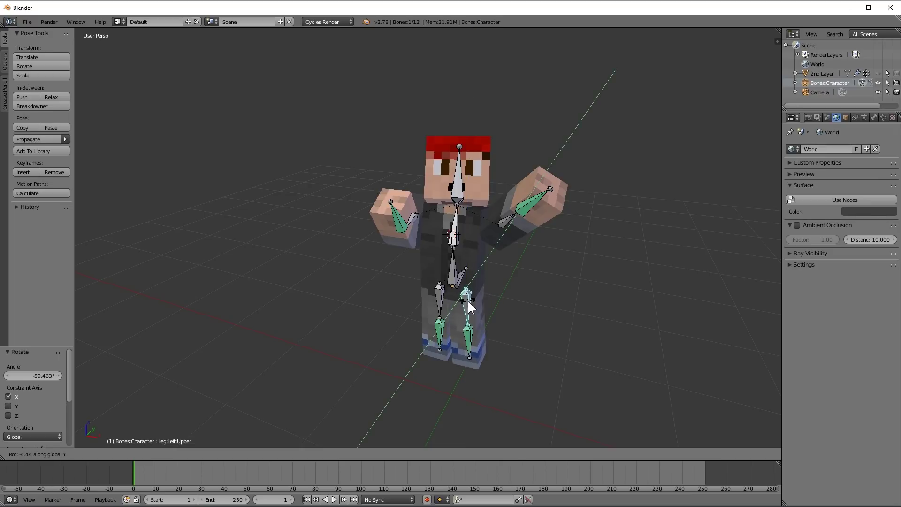
pyautogui.click(468, 300)
# Rotate the Leg:Right:Upper bone about 5.7° around the global Y axis and about -15.9° around the global X axis.
pyautogui.rightClick(441, 300)
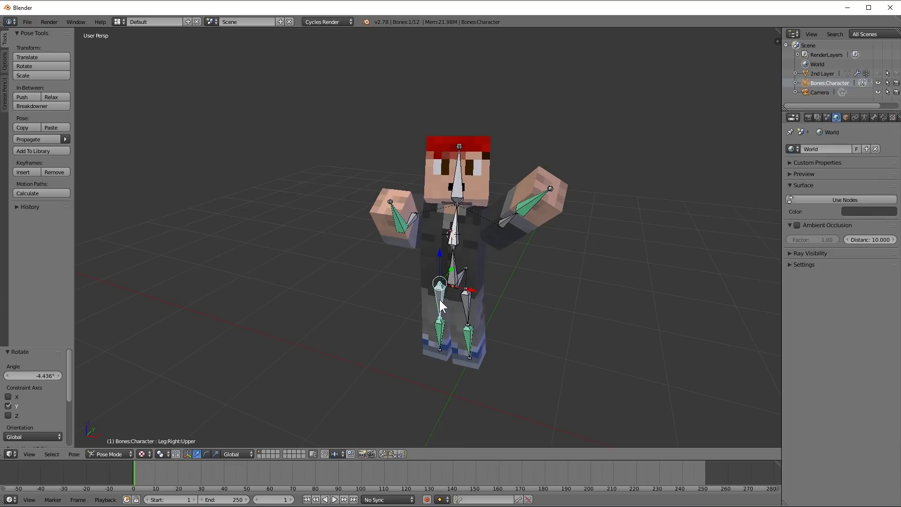
pyautogui.press('r')
pyautogui.press('y')
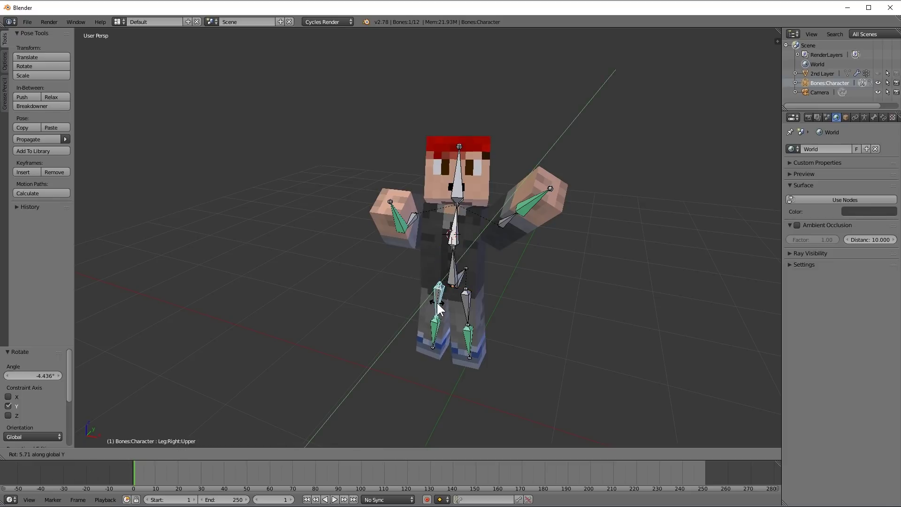
pyautogui.click(438, 305)
pyautogui.press('r')
pyautogui.press('x')
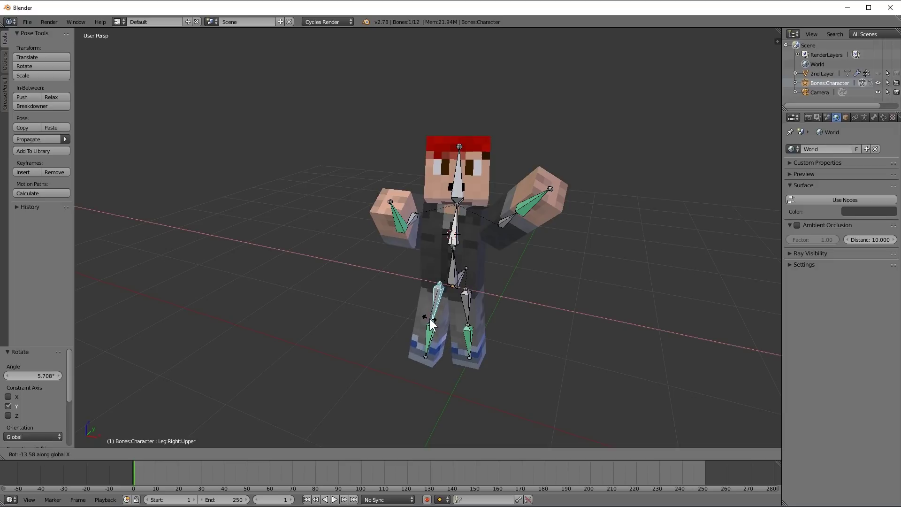
pyautogui.click(437, 319)
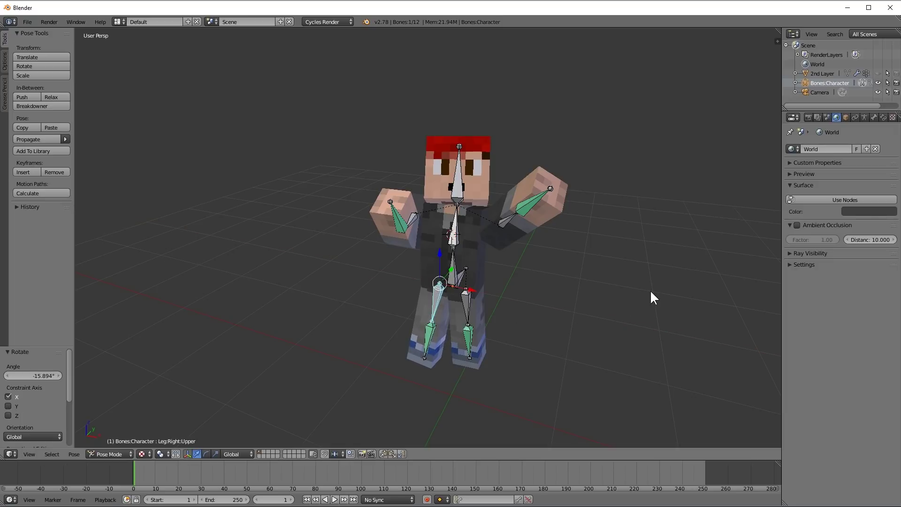
# Preview the posed character in rendered shading and return to solid shading.
pyautogui.moveTo(637, 263)
pyautogui.mouseDown(button='middle')
pyautogui.moveTo(599, 283)
pyautogui.moveTo(630, 259)
pyautogui.moveTo(639, 269)
pyautogui.moveTo(637, 259)
pyautogui.mouseUp(button='middle')
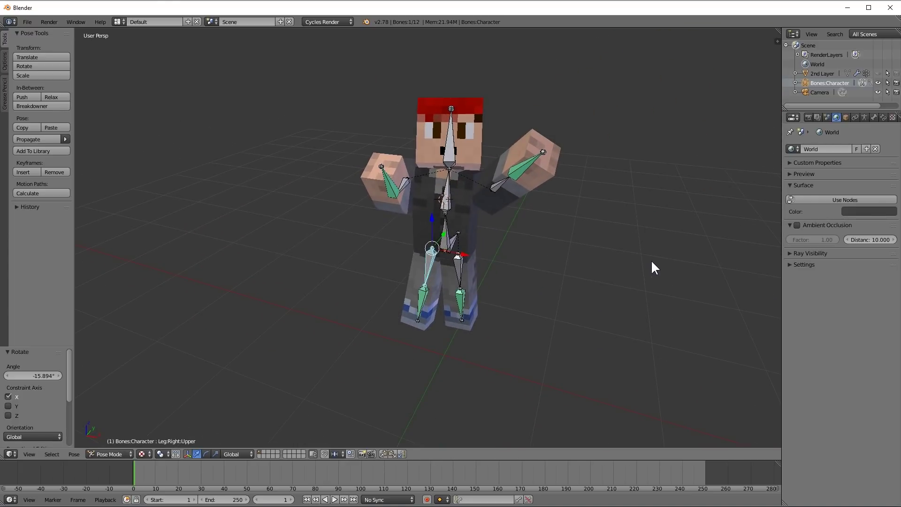
pyautogui.scroll(-10, 652, 262)
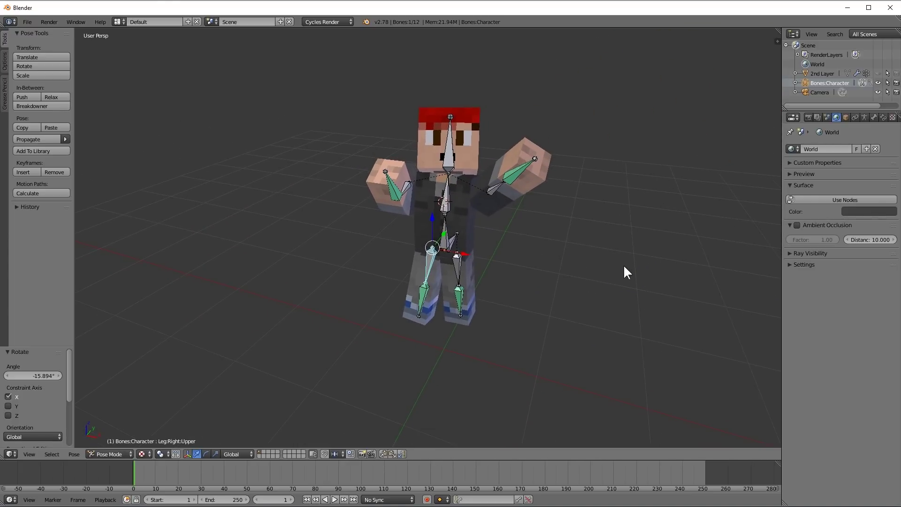
pyautogui.scroll(6, 598, 267)
pyautogui.scroll(-2, 587, 263)
pyautogui.keyDown('shift'); pyautogui.moveTo(532, 204); pyautogui.dragTo(527, 240, button='middle'); pyautogui.keyUp('shift')
pyautogui.scroll(4, 540, 233)
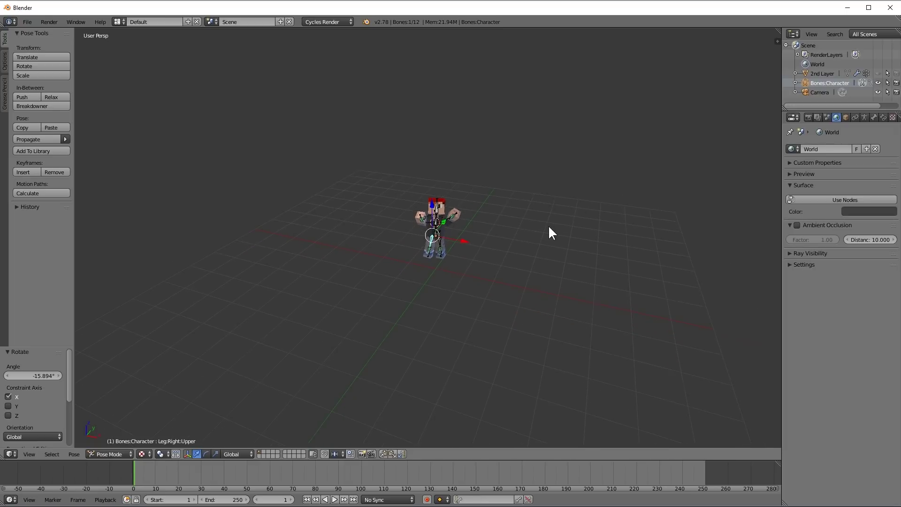
pyautogui.keyDown('shift'); pyautogui.moveTo(546, 245); pyautogui.dragTo(578, 226, button='middle'); pyautogui.keyUp('shift')
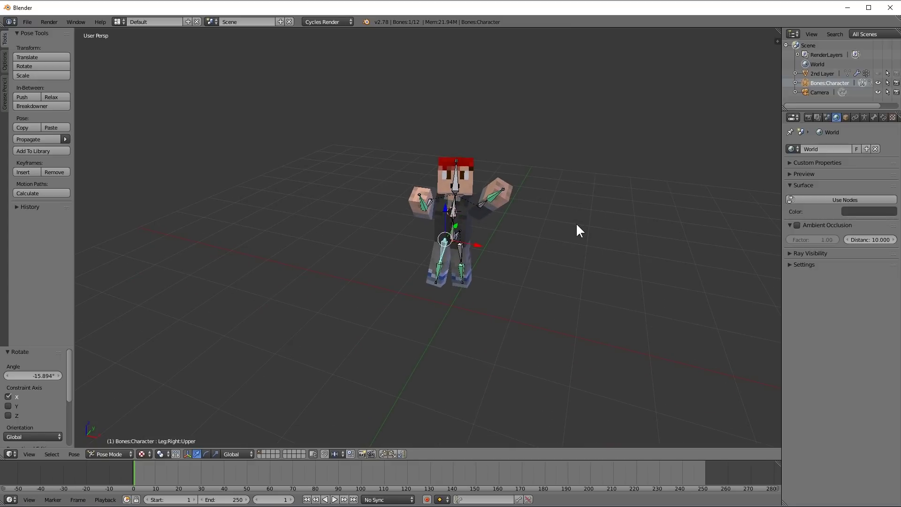
pyautogui.scroll(-5, 570, 230)
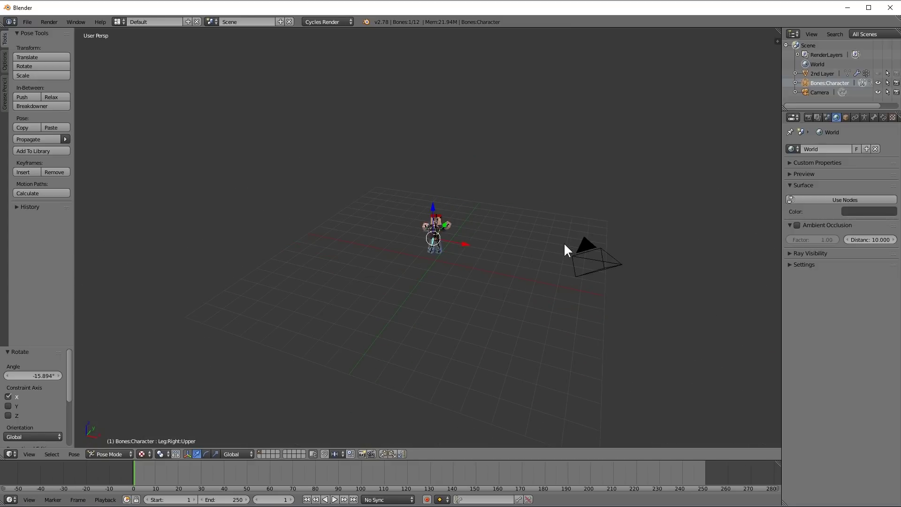
pyautogui.scroll(8, 562, 245)
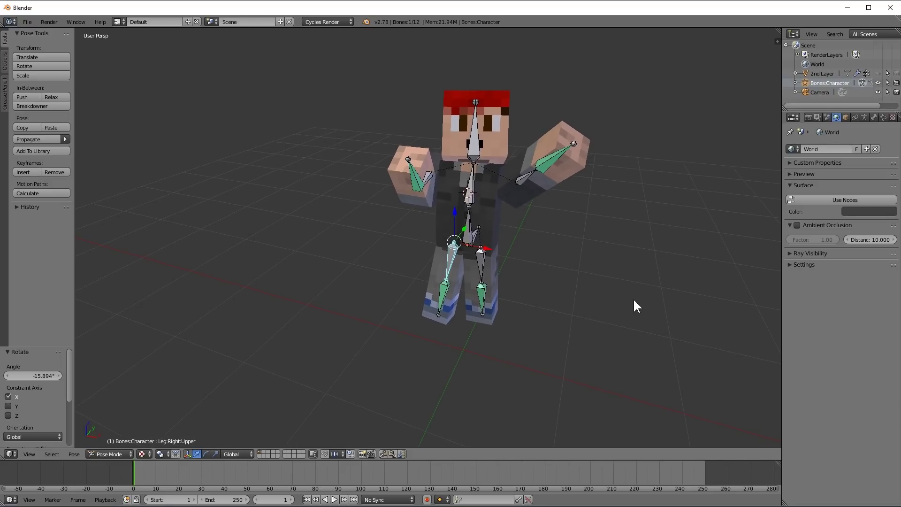
pyautogui.hotkey('shift', 'z')
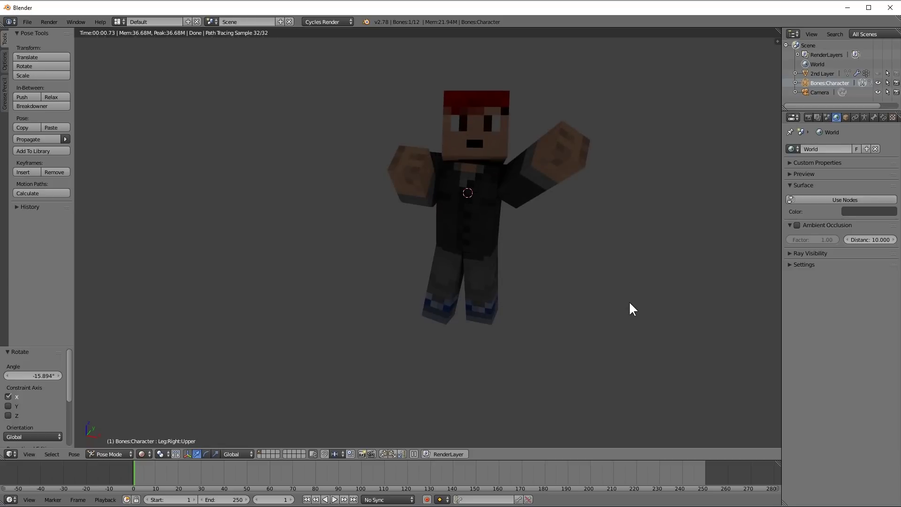
pyautogui.hotkey('shift', 'z')
pyautogui.scroll(-3, 605, 270)
pyautogui.scroll(-4, 608, 278)
pyautogui.scroll(3, 608, 278)
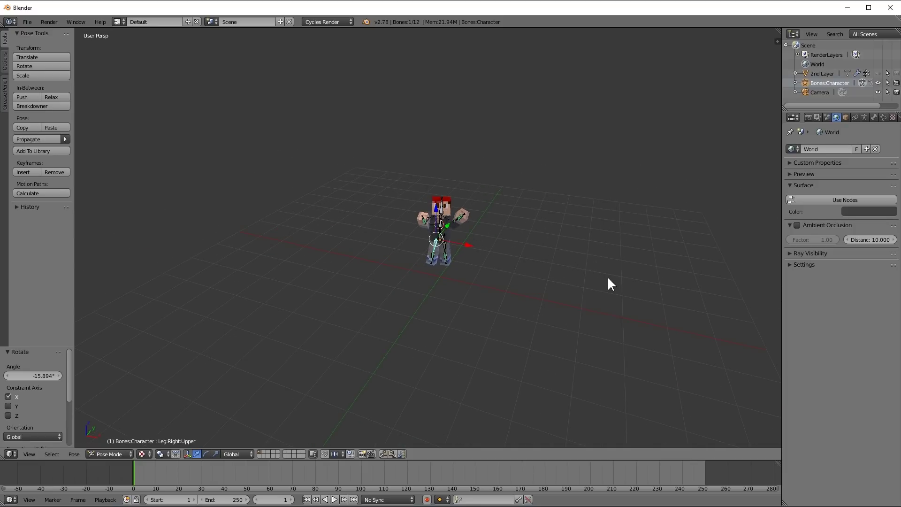
pyautogui.scroll(-3, 609, 279)
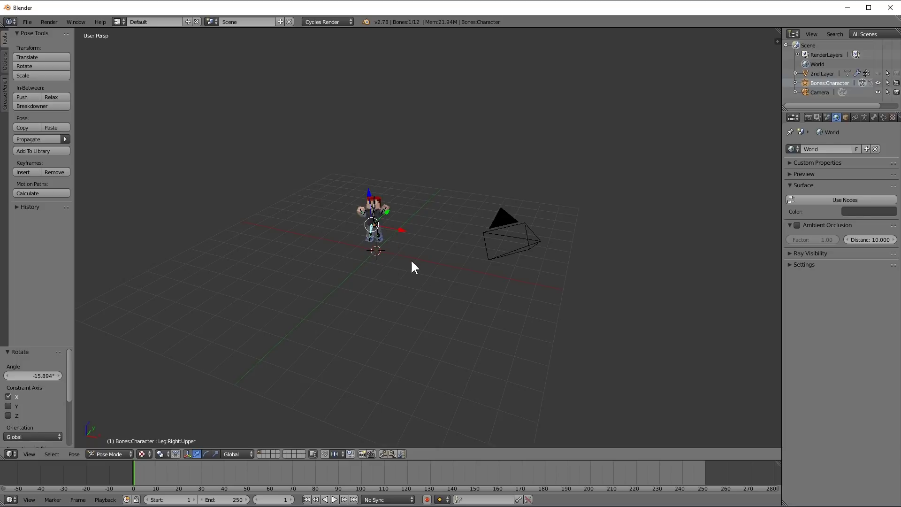
pyautogui.press('n')
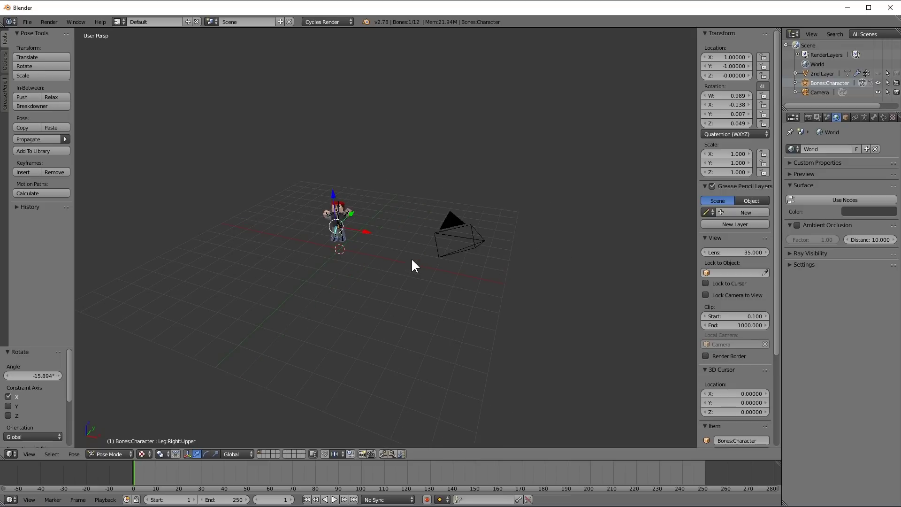
pyautogui.press('n')
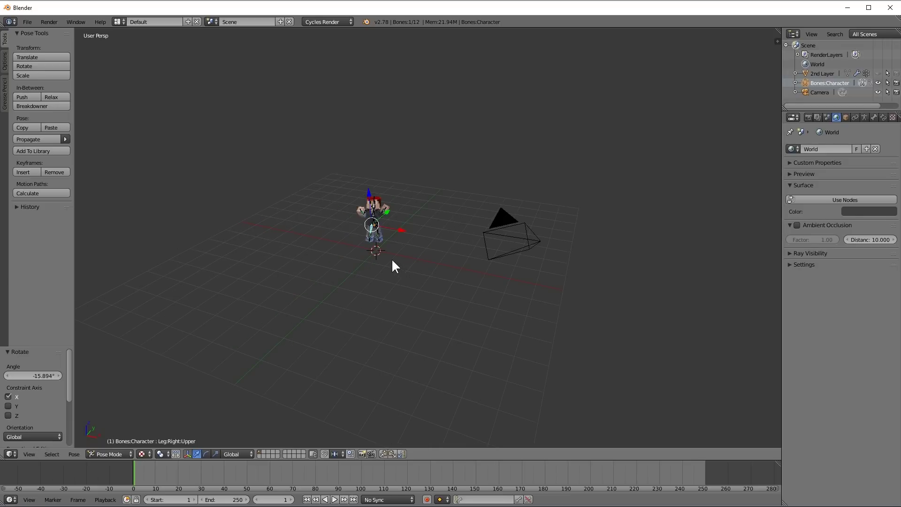
# Switch from Pose Mode to Object Mode and add a plane mesh at the origin.
pyautogui.hotkey('ctrl', 'Tab')
pyautogui.hotkey('shift', 'a')
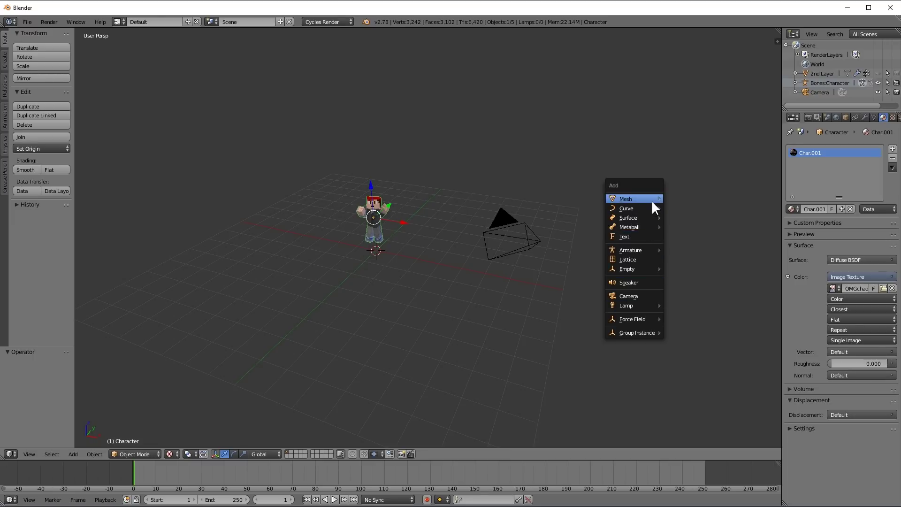
pyautogui.moveTo(652, 200)
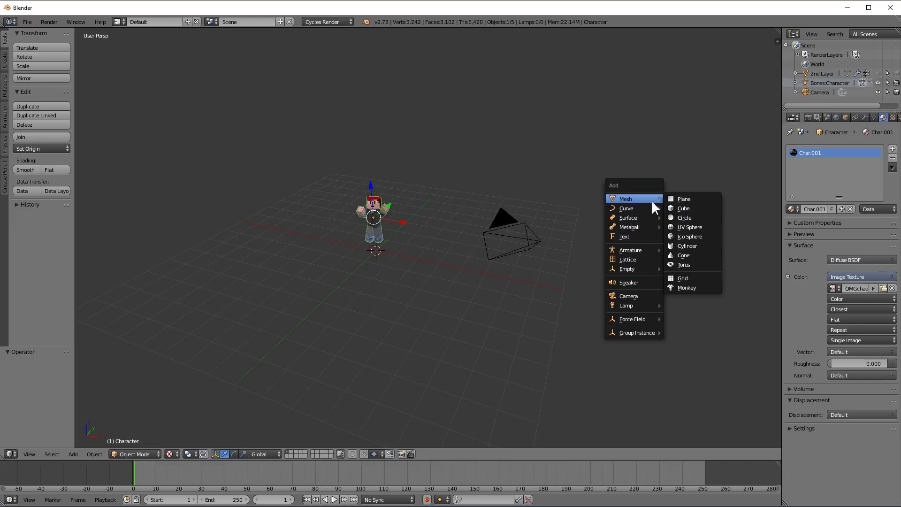
pyautogui.click(712, 198)
# Move the plane about -2.1 units along the global Y axis, in front of the character, and deselect it.
pyautogui.scroll(6, 406, 273)
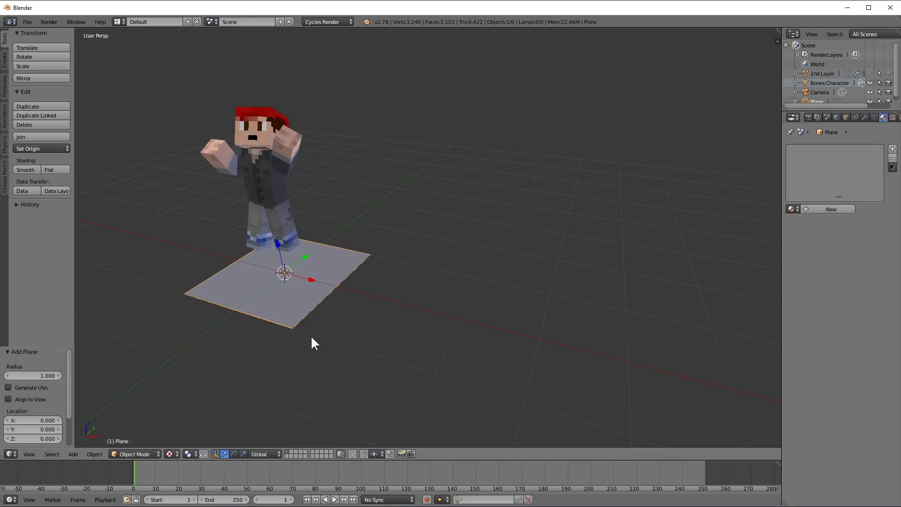
pyautogui.press('g')
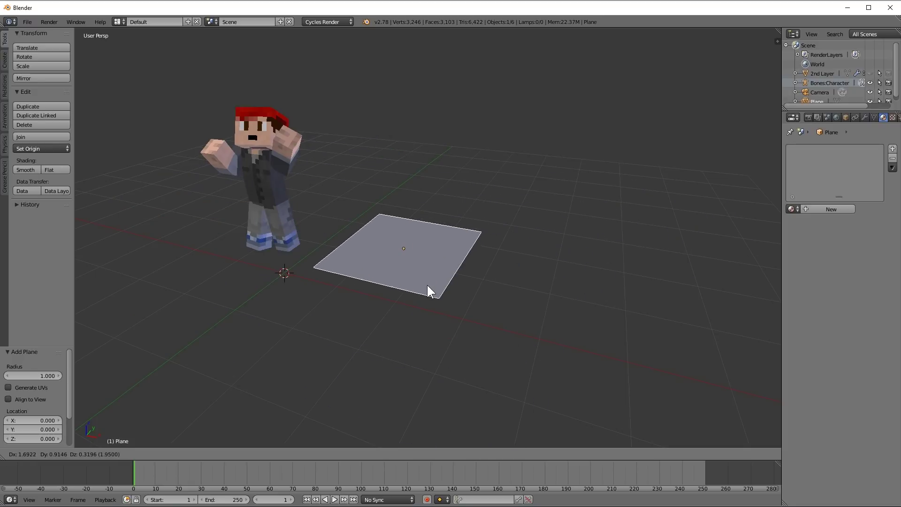
pyautogui.press('x')
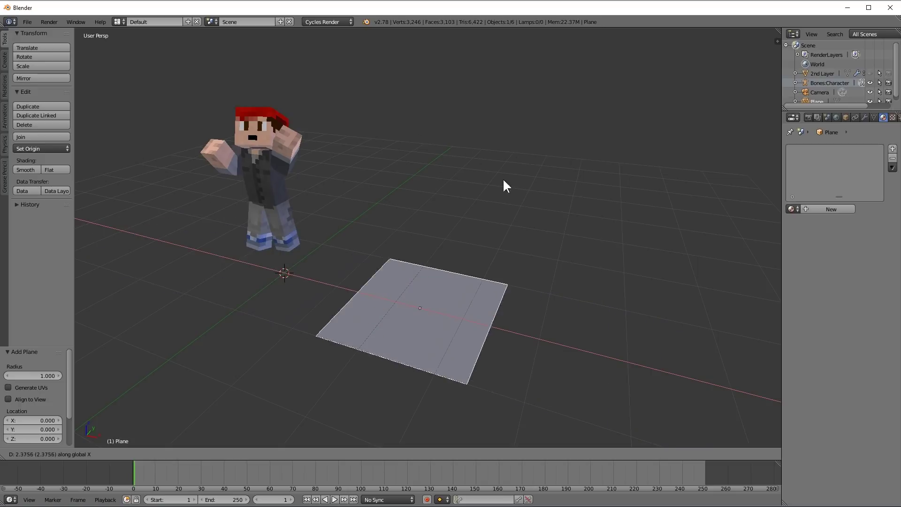
pyautogui.press('z')
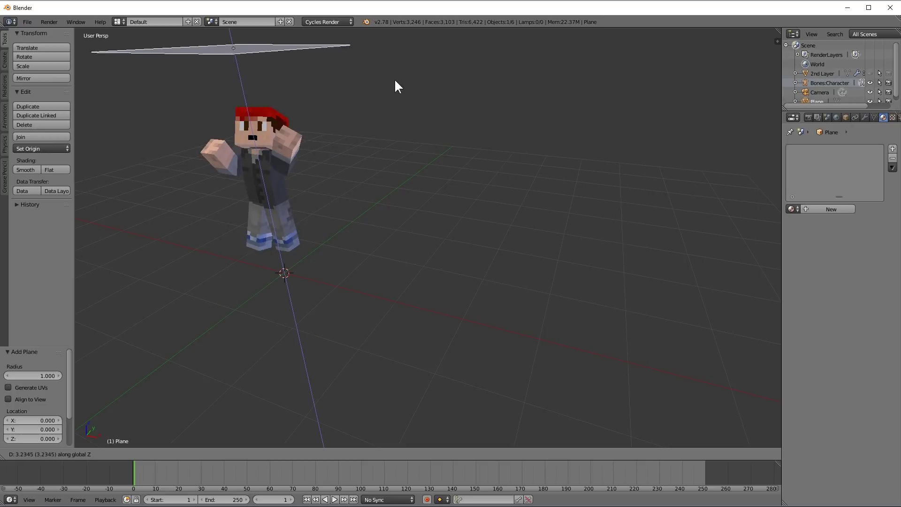
pyautogui.press('y')
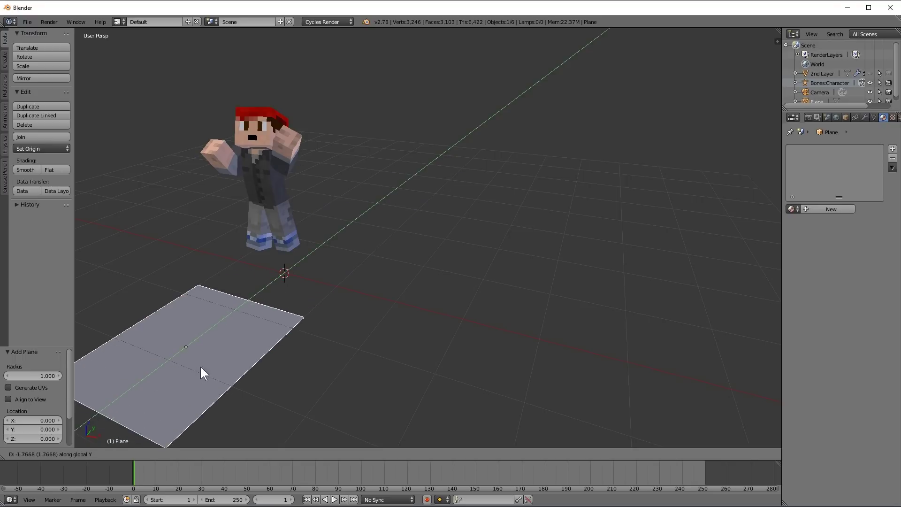
pyautogui.click(177, 400)
pyautogui.press('a')
# Tilt the plane upright by rotating it about 79.7° around the global X axis.
pyautogui.keyDown('shift'); pyautogui.moveTo(446, 306); pyautogui.dragTo(620, 299, button='middle'); pyautogui.keyUp('shift')
pyautogui.keyDown('shift'); pyautogui.moveTo(413, 304); pyautogui.dragTo(726, 324, button='middle'); pyautogui.keyUp('shift')
pyautogui.keyDown('shift'); pyautogui.moveTo(469, 330); pyautogui.dragTo(542, 331, button='middle'); pyautogui.keyUp('shift')
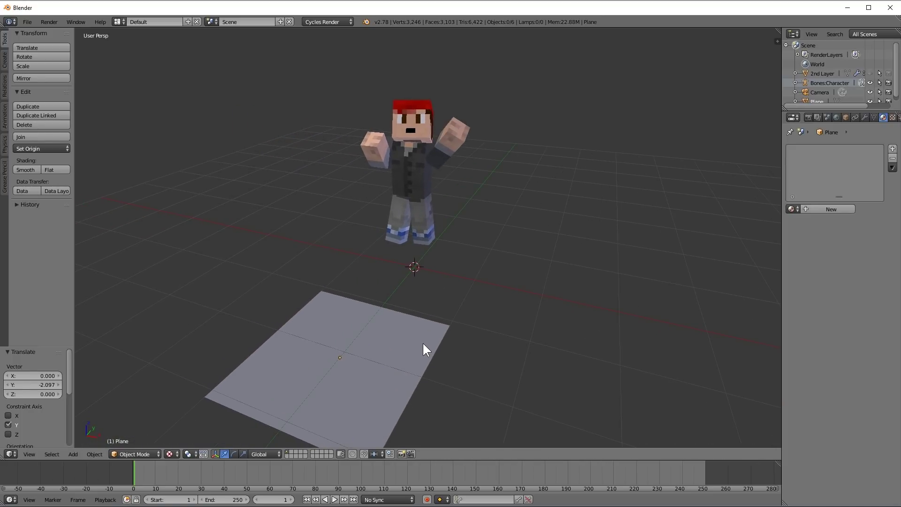
pyautogui.rightClick(326, 339)
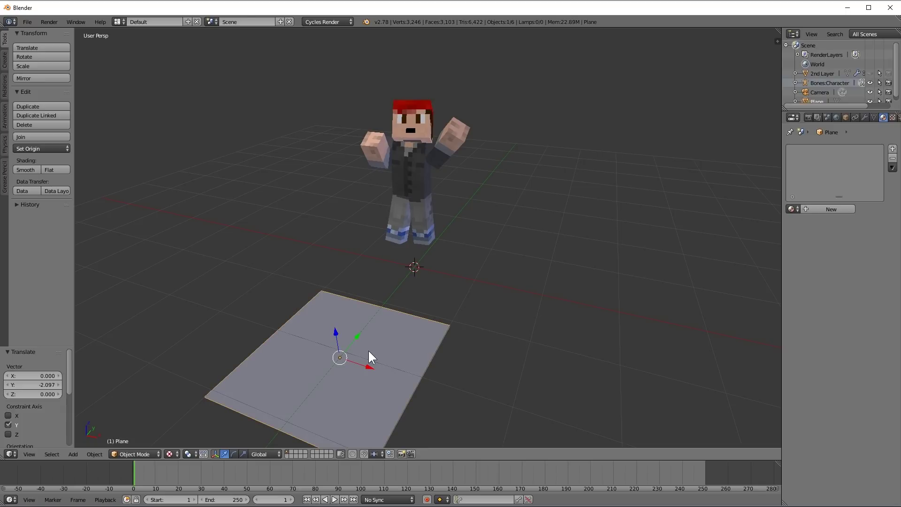
pyautogui.press('r')
pyautogui.press('x')
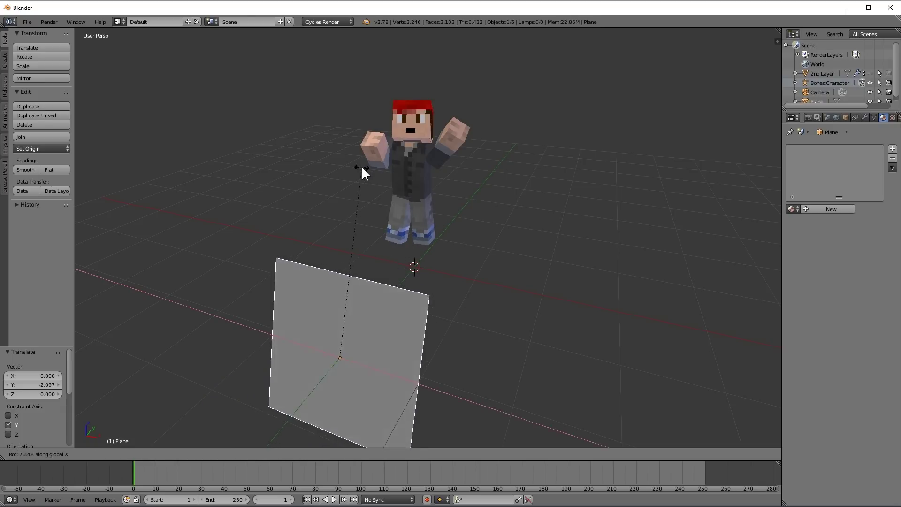
pyautogui.click(312, 187)
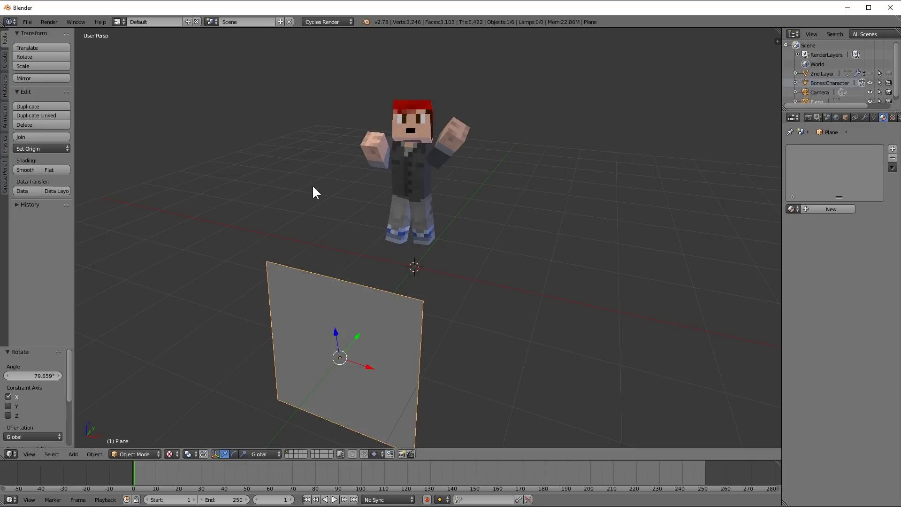
# Raise the plane about 2.75 units along the global Z axis.
pyautogui.press('g')
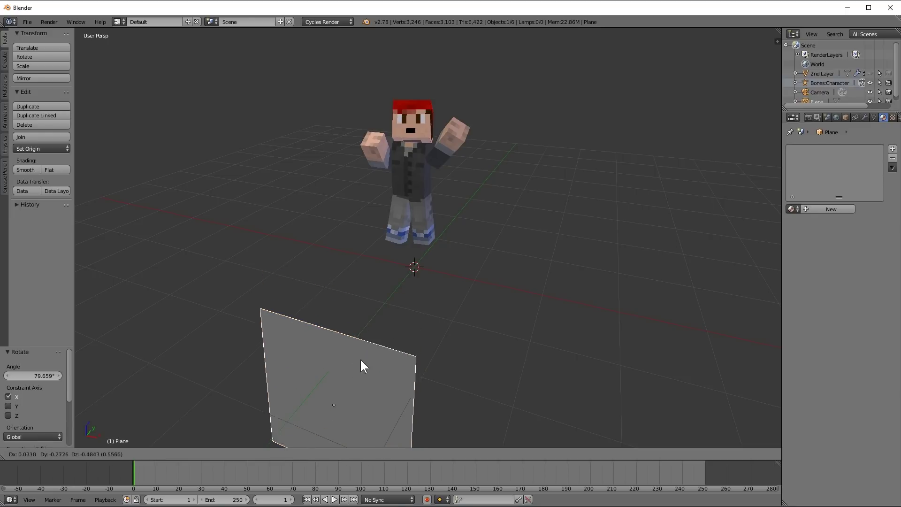
pyautogui.press('y')
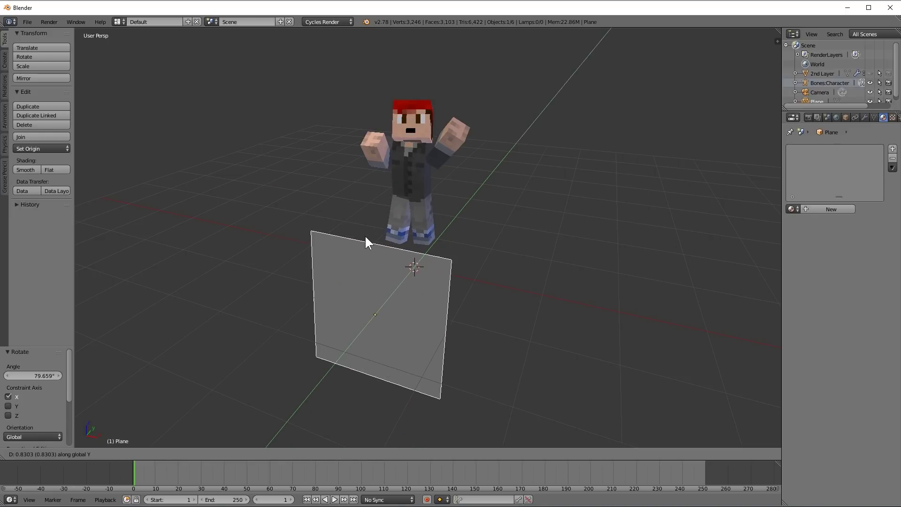
pyautogui.press('z')
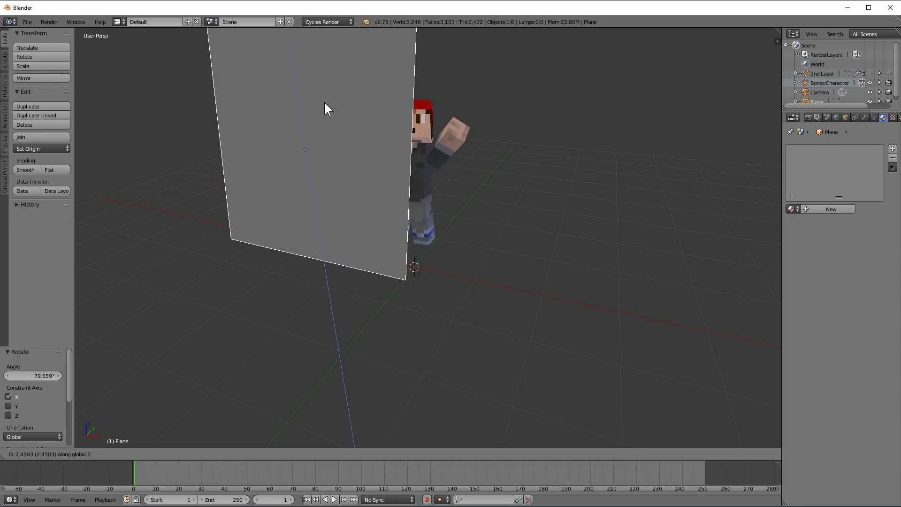
pyautogui.click(300, 67)
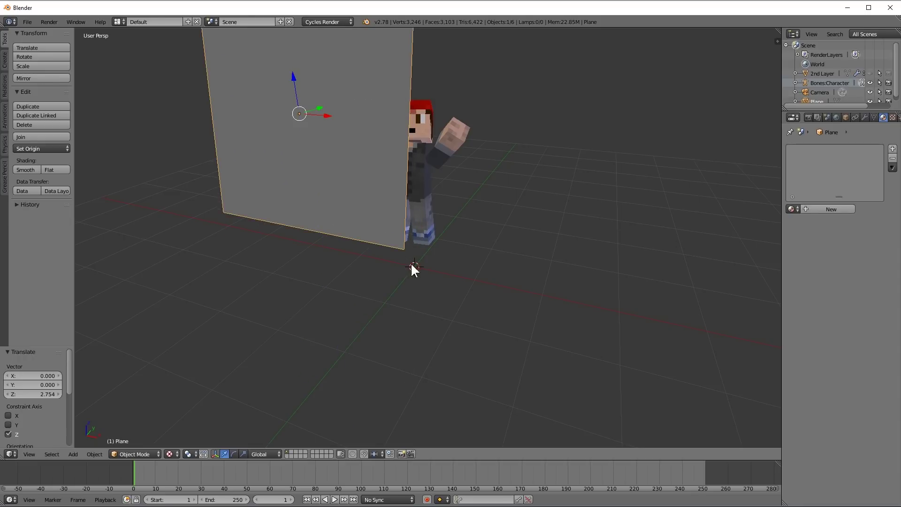
# Give the plane a new material with an Emission surface and set its strength to 20.
pyautogui.scroll(-5, 514, 216)
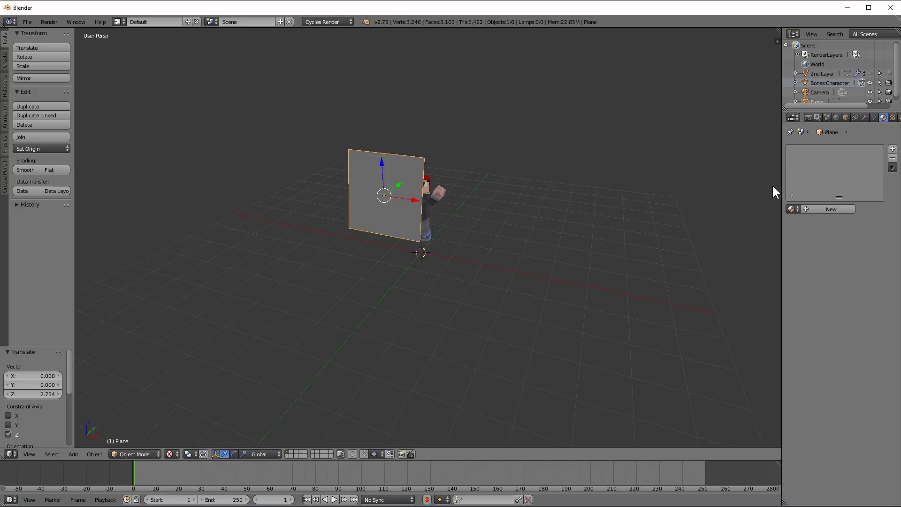
pyautogui.click(834, 209)
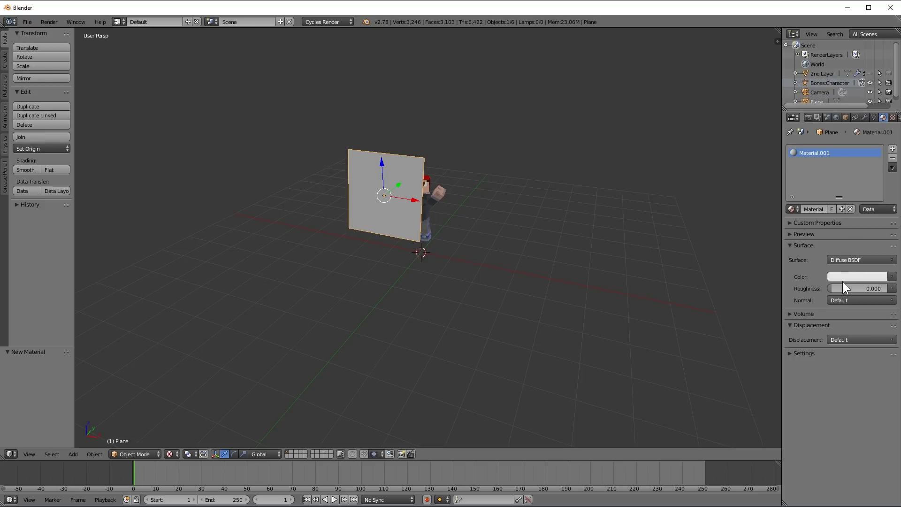
pyautogui.click(845, 261)
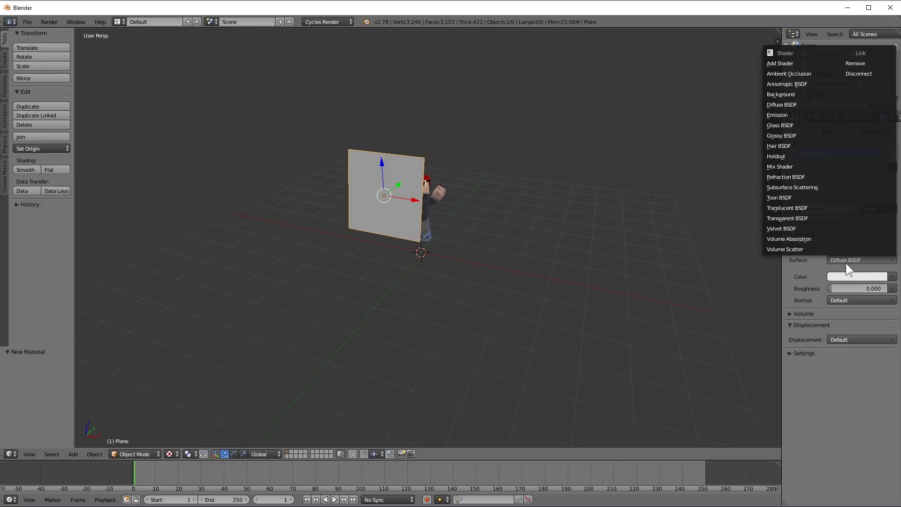
pyautogui.click(784, 115)
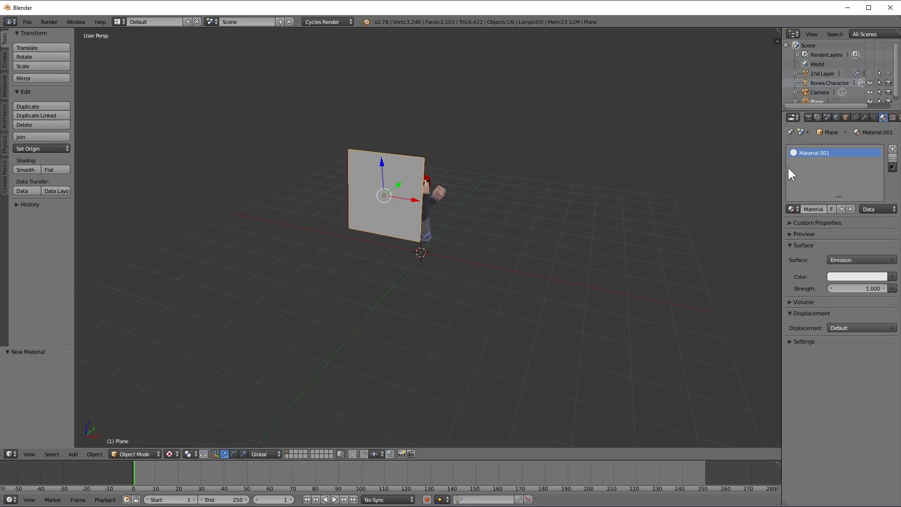
pyautogui.click(860, 289)
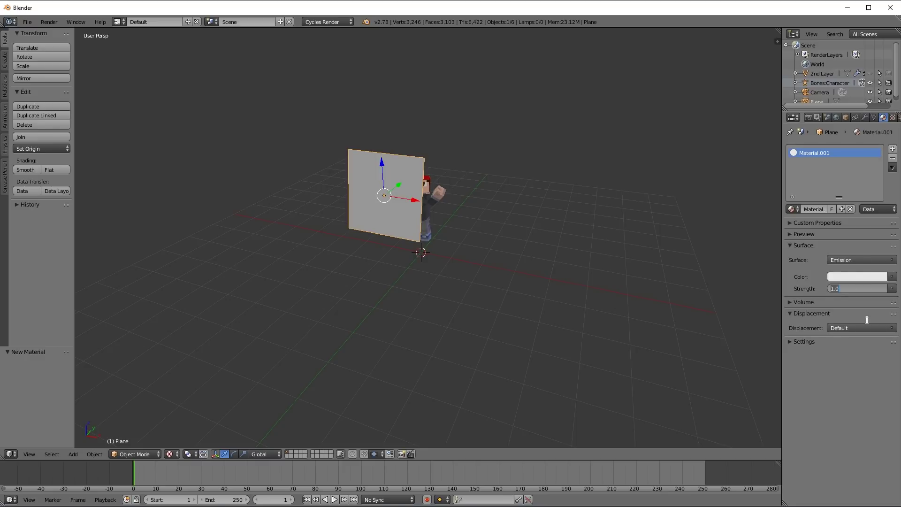
pyautogui.write('20')
pyautogui.press('Return')
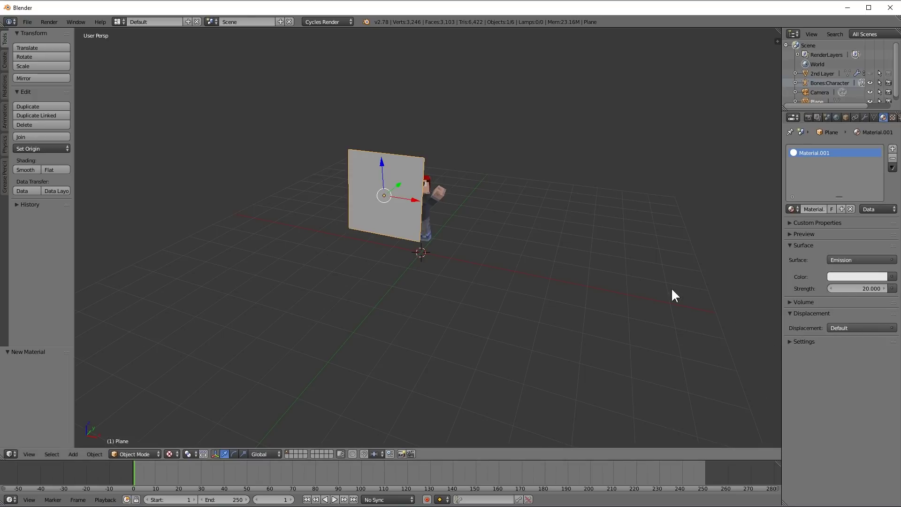
# Preview the plane's light on the character in rendered viewport shading and return to solid shading.
pyautogui.scroll(5, 506, 217)
pyautogui.scroll(1, 506, 213)
pyautogui.keyDown('shift'); pyautogui.moveTo(552, 188); pyautogui.dragTo(249, 84, button='middle'); pyautogui.keyUp('shift')
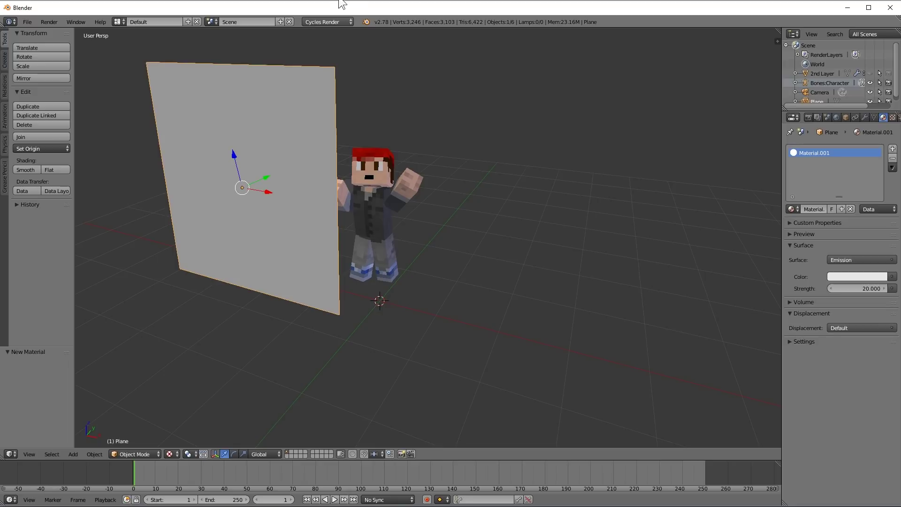
pyautogui.hotkey('shift', 'z')
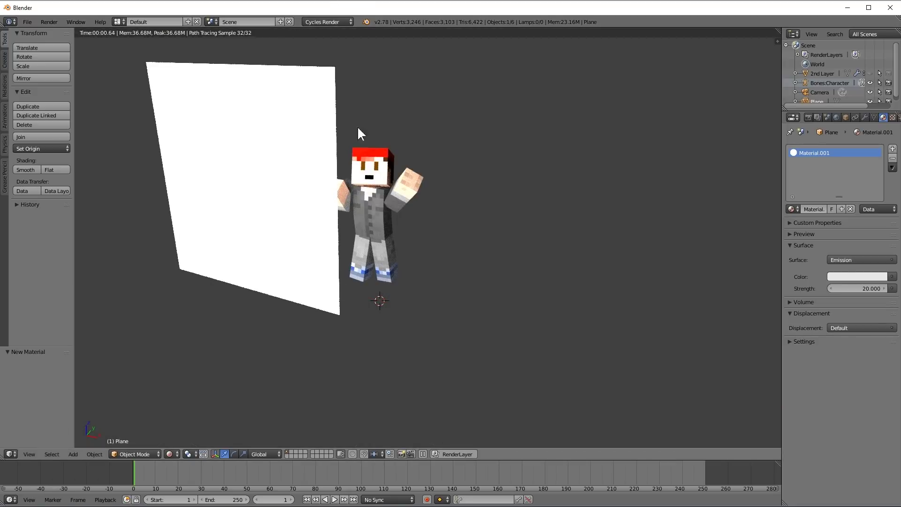
pyautogui.hotkey('shift', 'z')
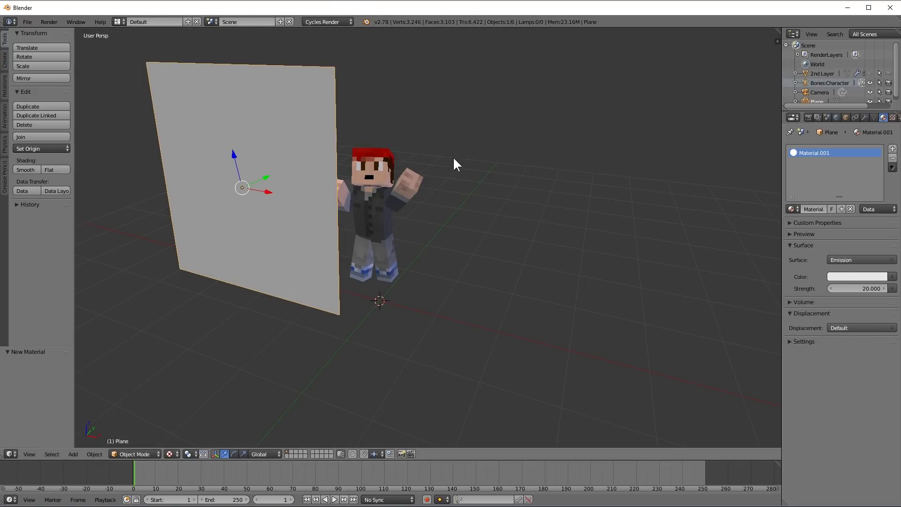
# Lower the plane's emission strength to 8.7 while previewing it in rendered shading, and return to solid shading.
pyautogui.hotkey('shift', 'z')
pyautogui.moveTo(857, 287); pyautogui.dragTo(845, 287)
pyautogui.moveTo(858, 289); pyautogui.dragTo(867, 290)
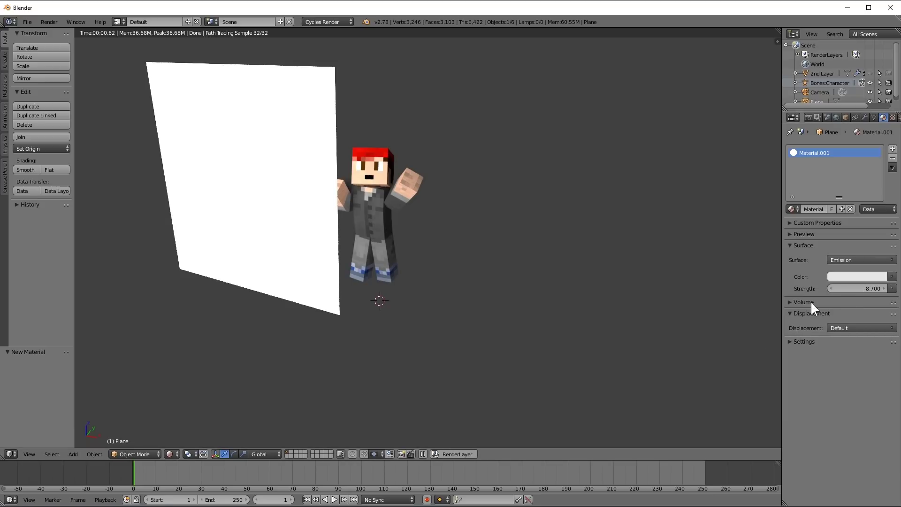
pyautogui.hotkey('shift', 'z')
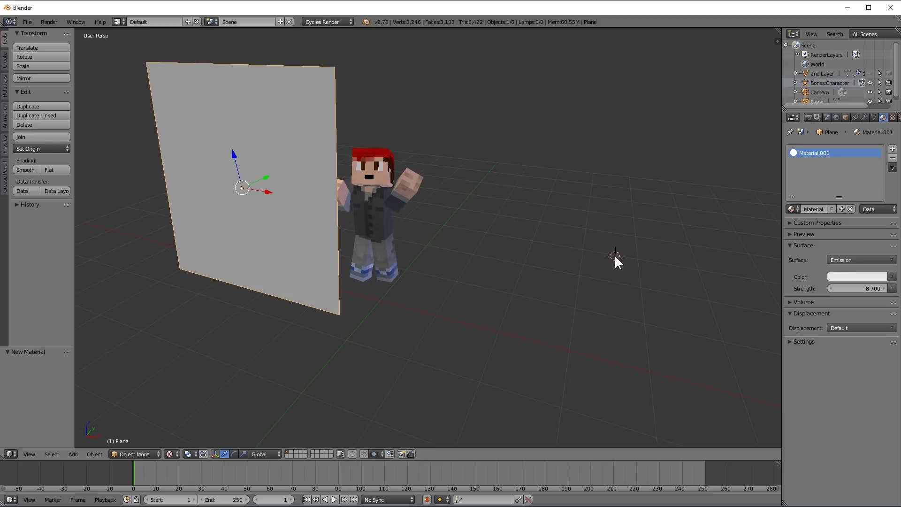
pyautogui.scroll(-7, 447, 226)
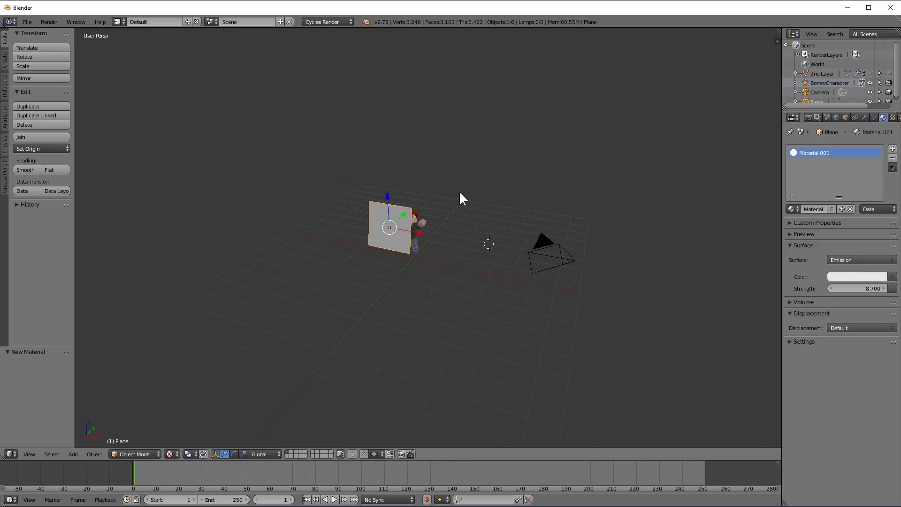
pyautogui.scroll(8, 466, 194)
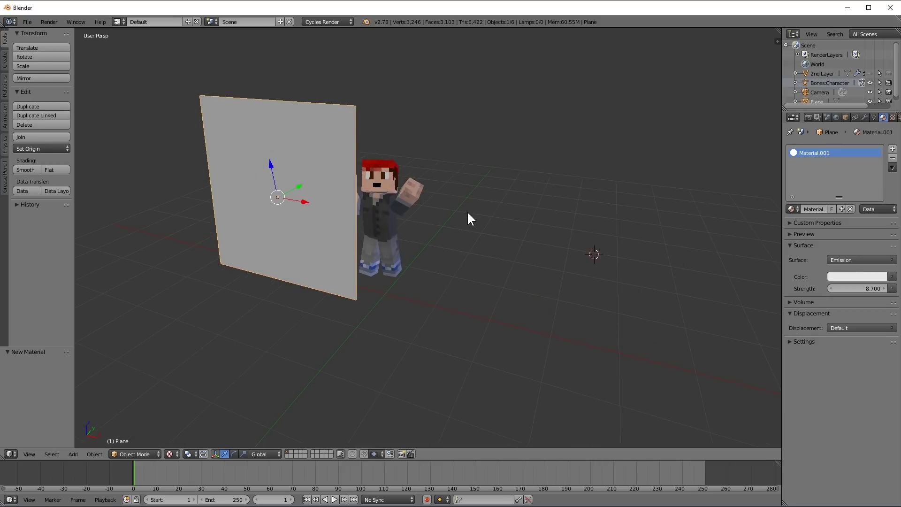
pyautogui.scroll(-4, 468, 214)
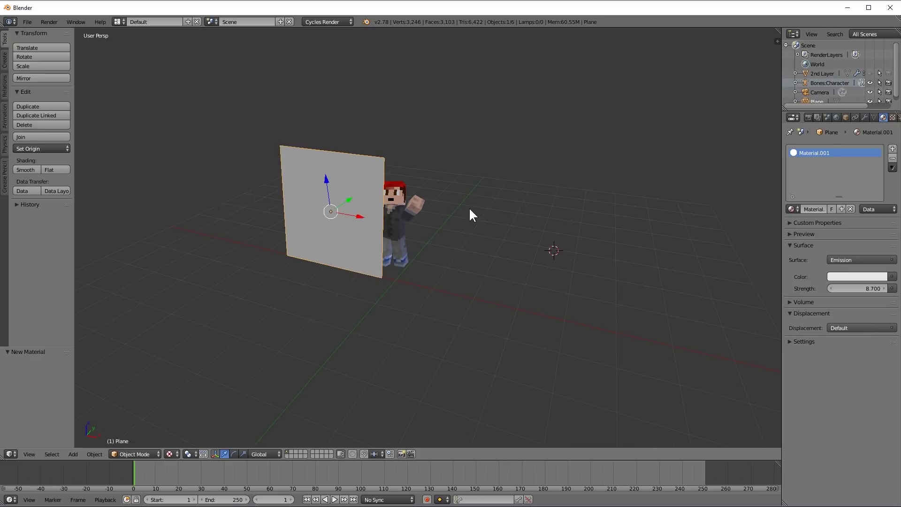
pyautogui.scroll(3, 470, 210)
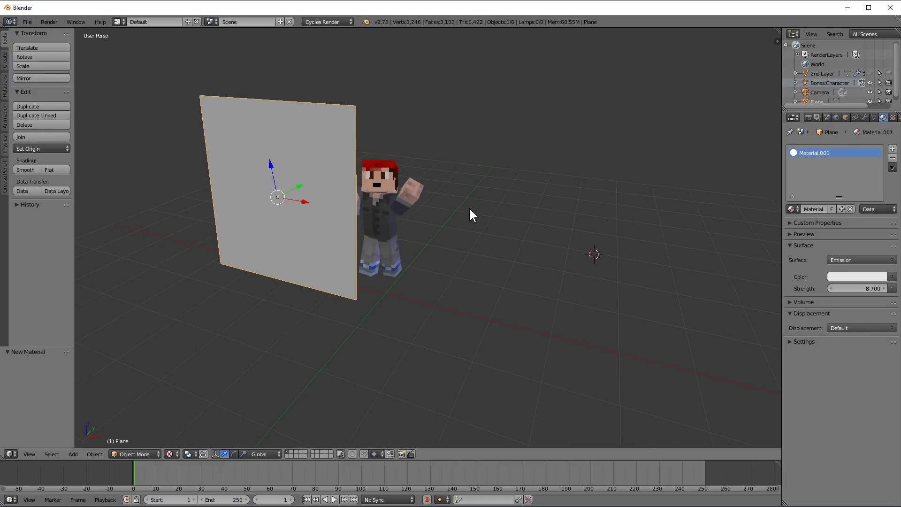
pyautogui.scroll(-3, 467, 205)
pyautogui.scroll(3, 467, 206)
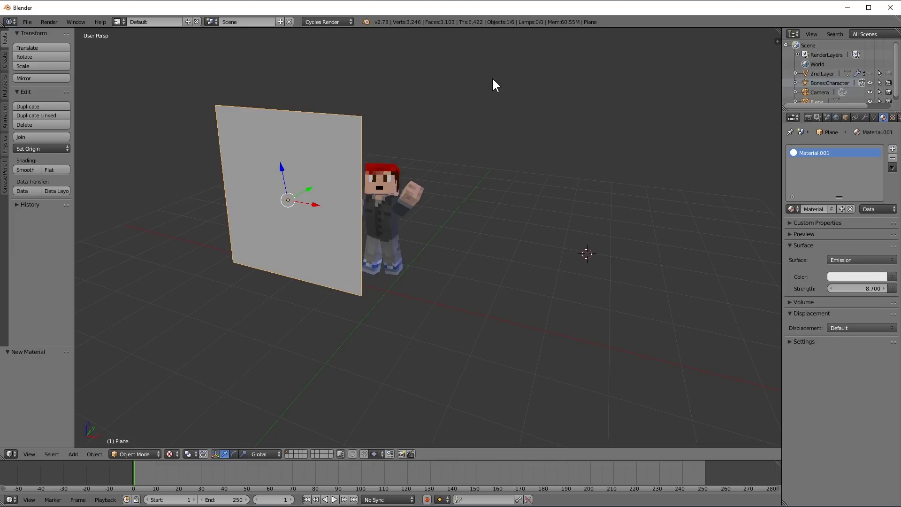
# Render the current frame from the camera and return to the 3D view.
pyautogui.press('F12')
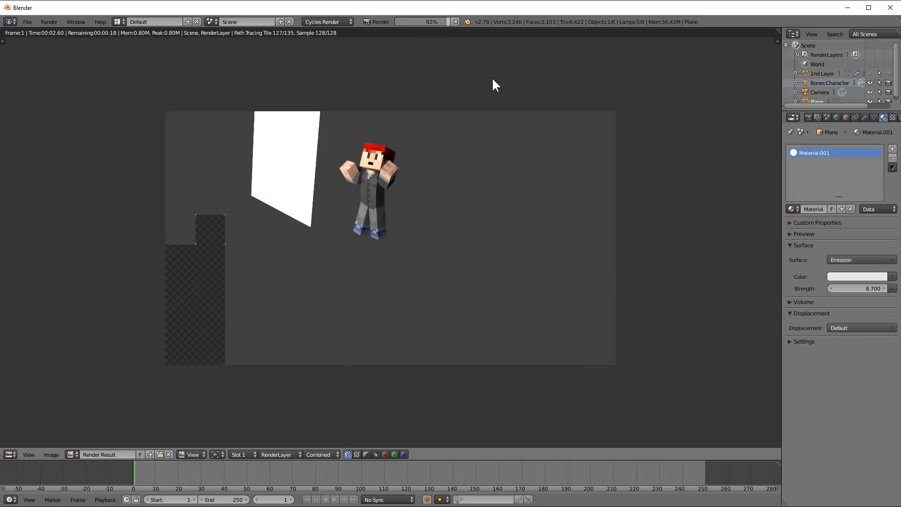
pyautogui.press('Escape')
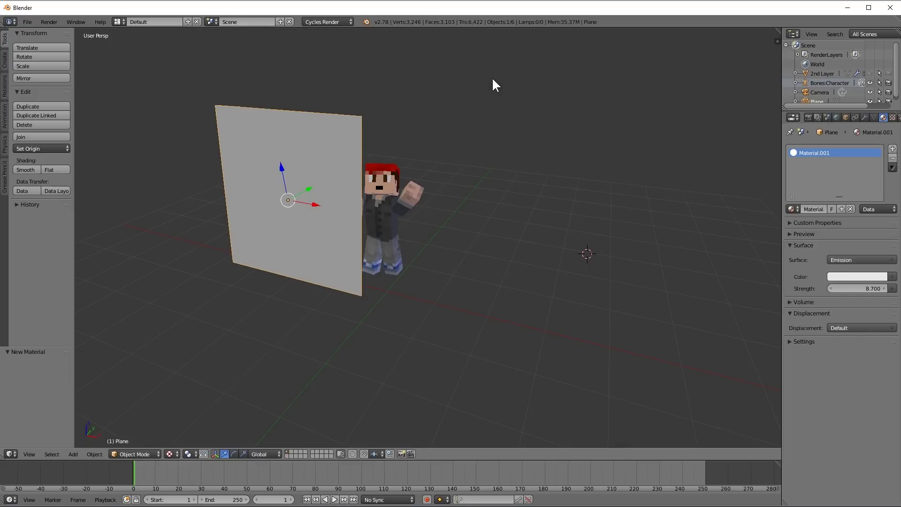
# Select the camera, look through it, and lock the camera to the view.
pyautogui.scroll(-7, 491, 132)
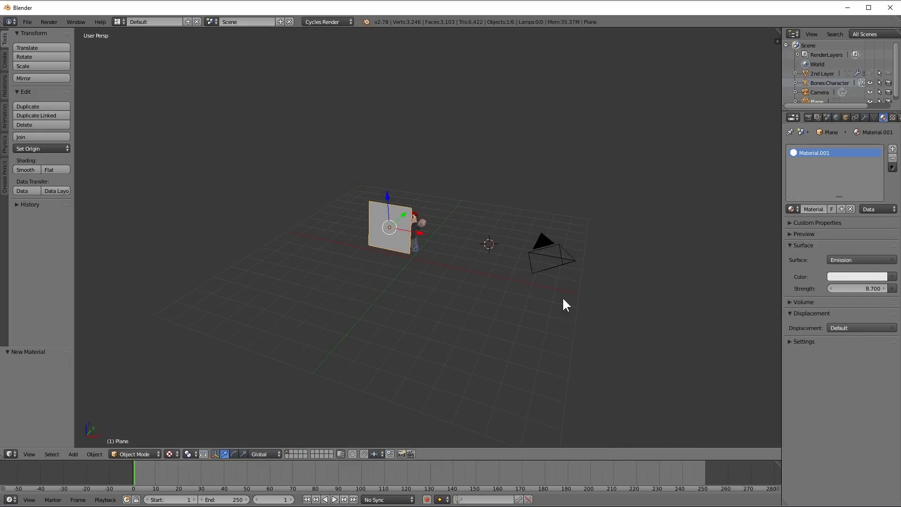
pyautogui.rightClick(565, 262)
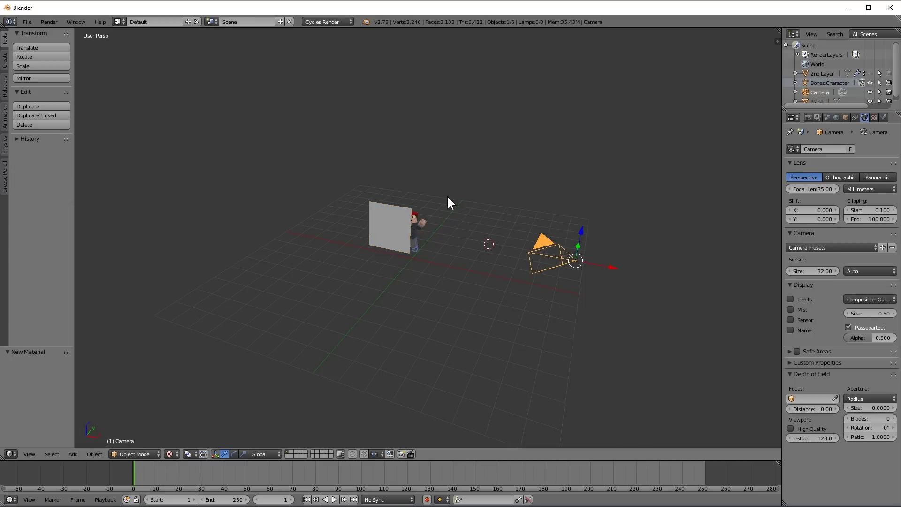
pyautogui.press('KP_0')
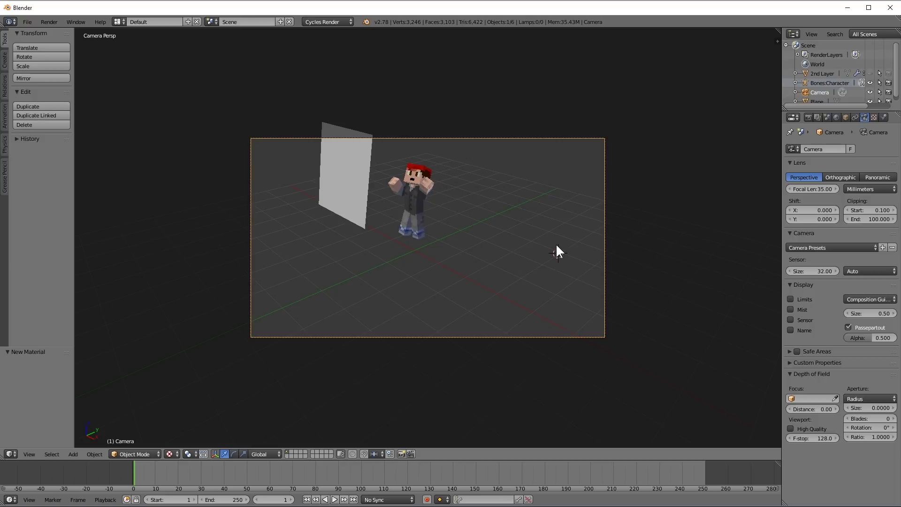
pyautogui.press('n')
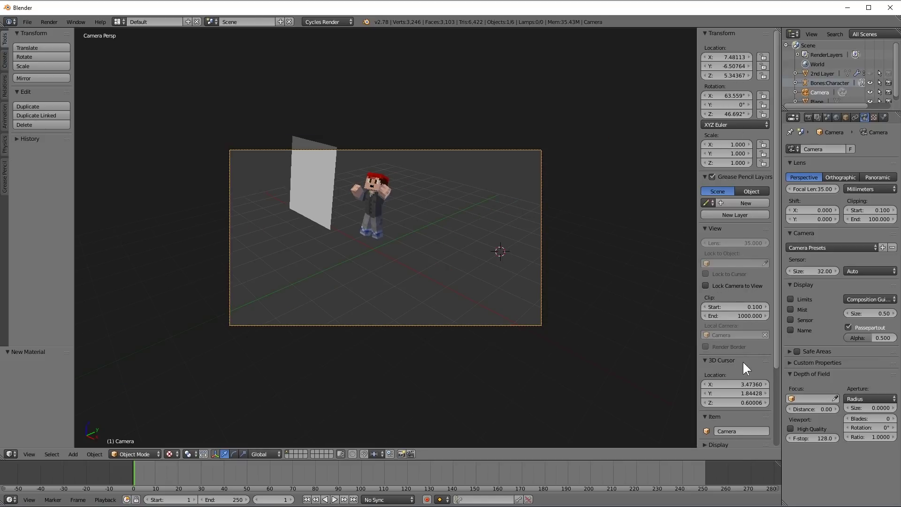
pyautogui.click(727, 287)
# Move the camera closer to the character, to about X 3.64, Y -3.18, Z 3.53, keeping its viewing angle.
pyautogui.scroll(6, 395, 270)
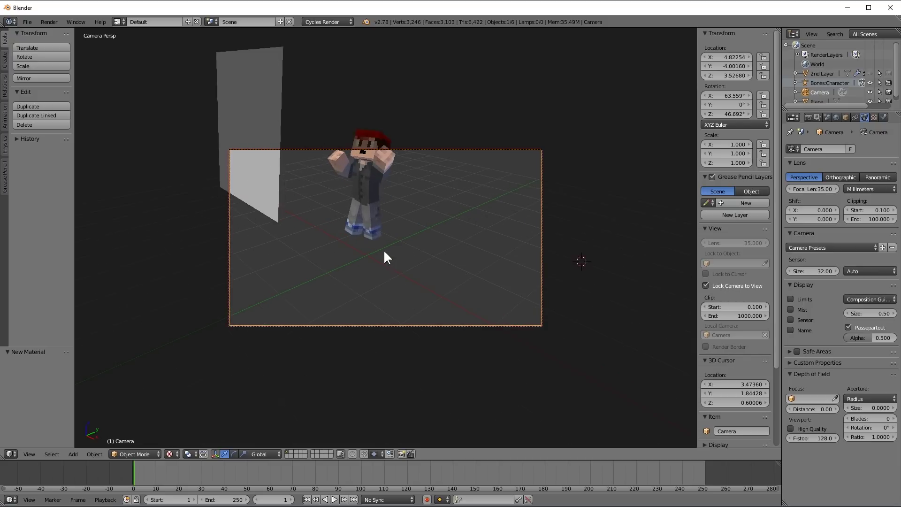
pyautogui.keyDown('shift'); pyautogui.moveTo(390, 197); pyautogui.dragTo(563, 140, button='middle'); pyautogui.keyUp('shift')
pyautogui.moveTo(357, 122)
pyautogui.keyDown('shift'); pyautogui.mouseDown(button='middle')
pyautogui.moveTo(421, 256)
pyautogui.moveTo(384, 151)
pyautogui.moveTo(410, 372)
pyautogui.moveTo(372, 80)
pyautogui.moveTo(360, 136)
pyautogui.mouseUp(button='middle'); pyautogui.keyUp('shift')
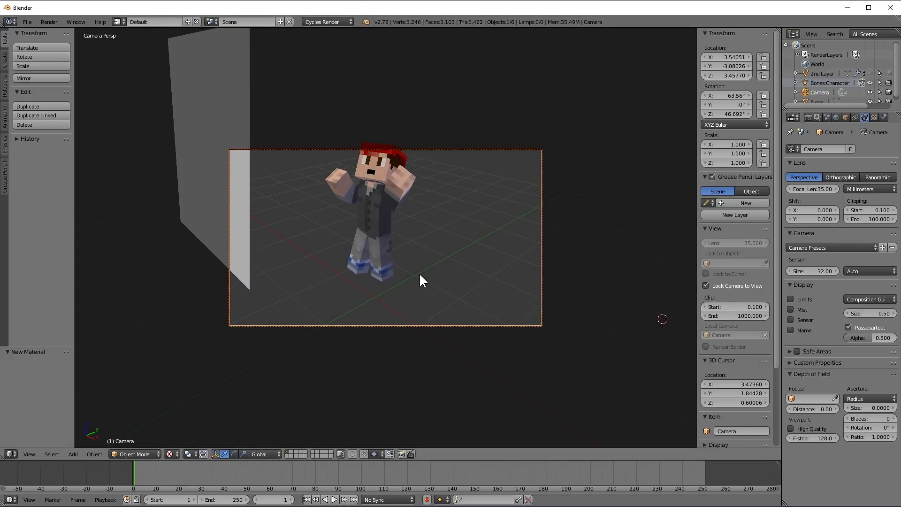
pyautogui.scroll(-2, 384, 246)
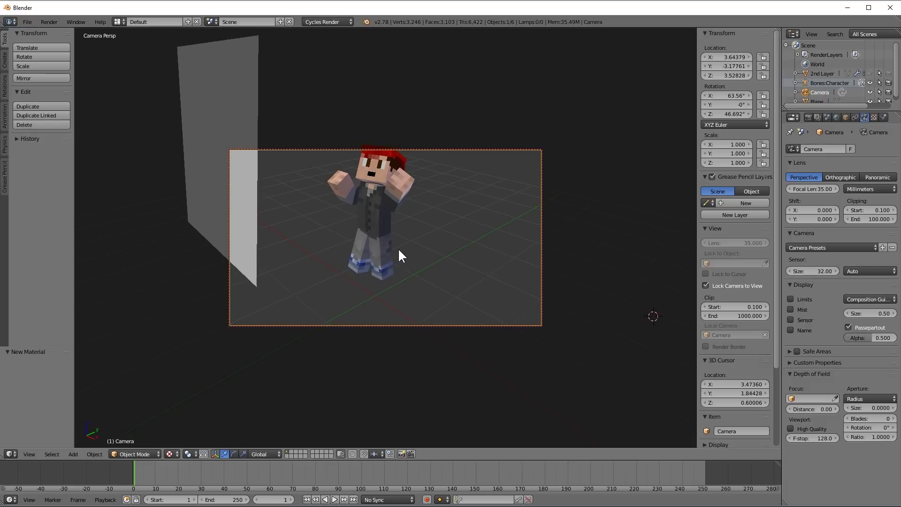
# Reframe the character from a high angle, with the camera near X 1.13, Y -1.42, Z 4.93 and rotated about 31° on X and 38.7° on Z.
pyautogui.scroll(-8, 400, 251)
pyautogui.press('Up')
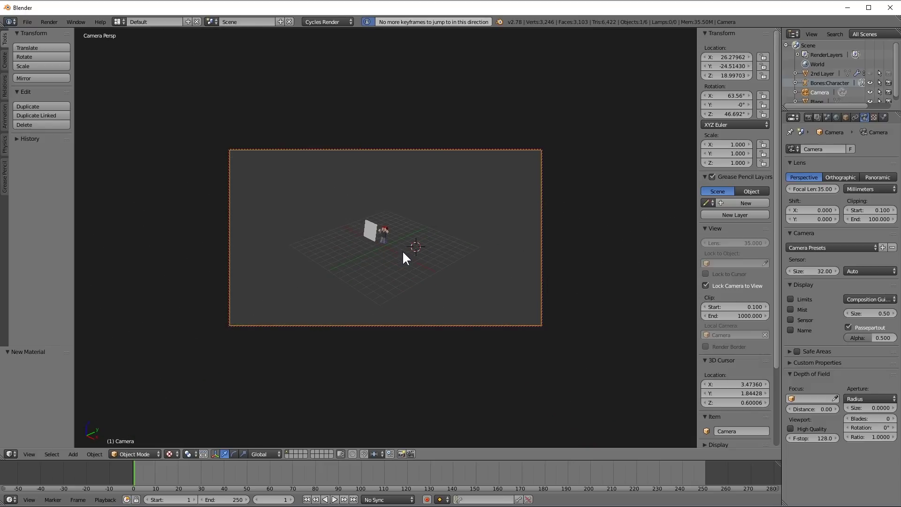
pyautogui.scroll(12, 402, 252)
pyautogui.moveTo(394, 219); pyautogui.dragTo(500, 170, button='middle')
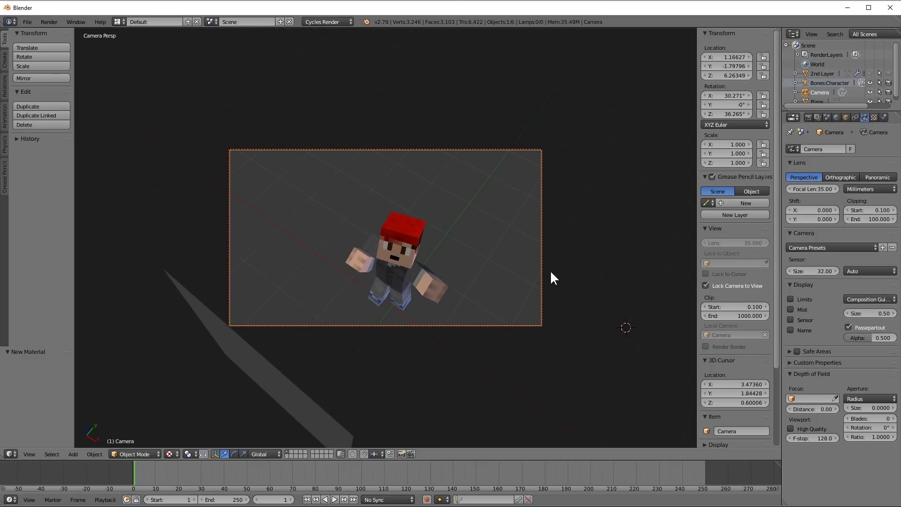
pyautogui.scroll(4, 499, 169)
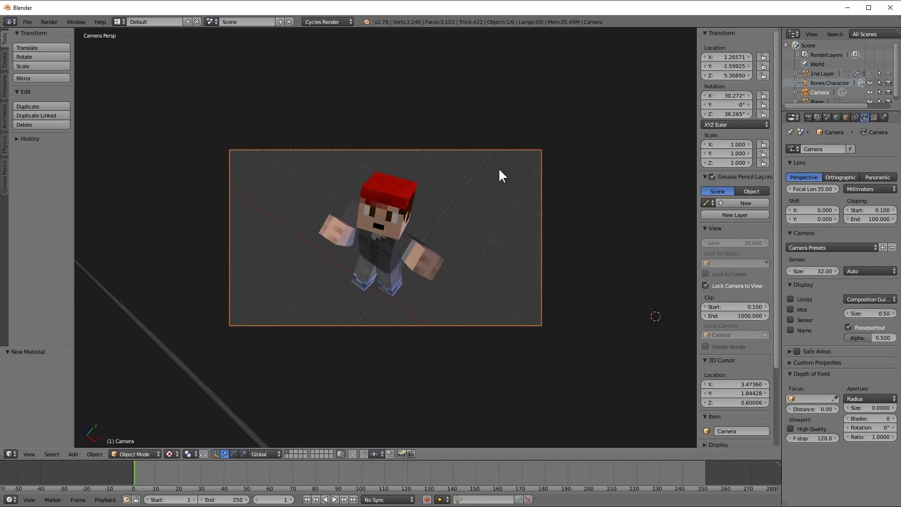
pyautogui.scroll(2, 499, 175)
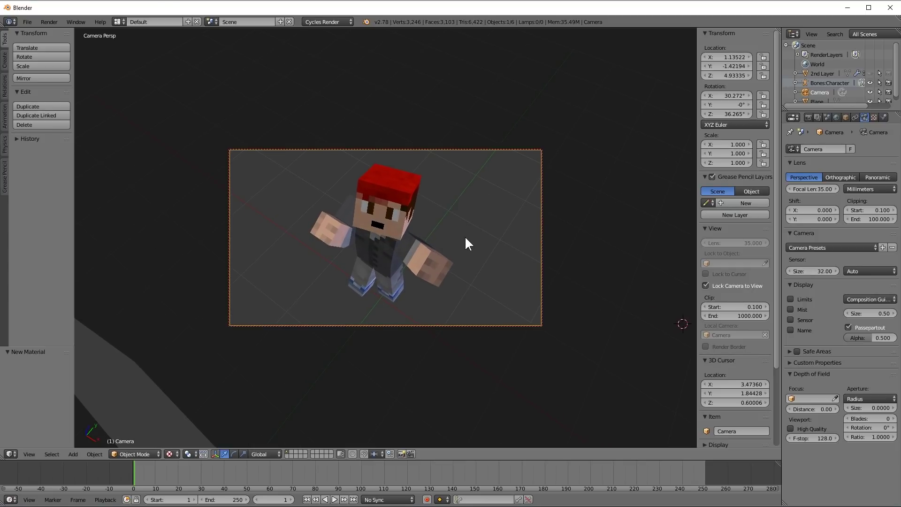
pyautogui.moveTo(441, 203)
pyautogui.mouseDown(button='middle')
pyautogui.moveTo(447, 213)
pyautogui.moveTo(440, 194)
pyautogui.mouseUp(button='middle')
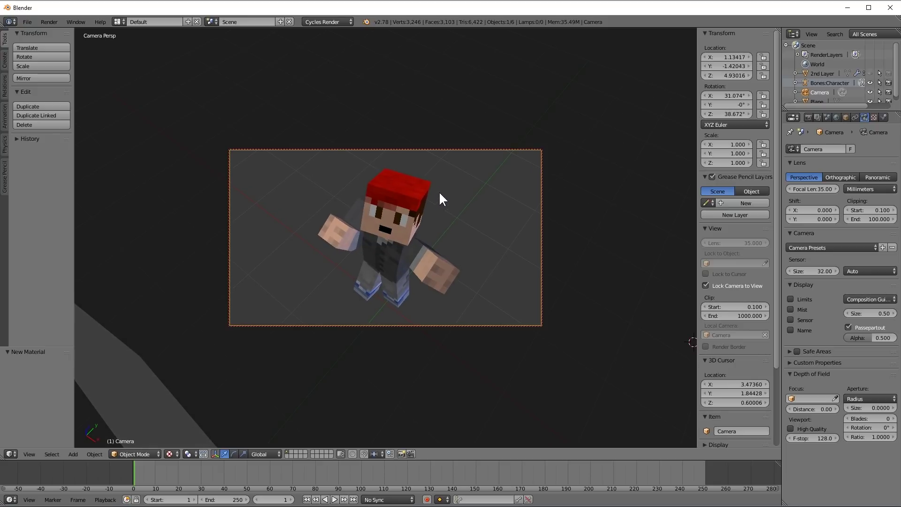
pyautogui.keyDown('shift'); pyautogui.scroll(8, 445, 191); pyautogui.keyUp('shift')
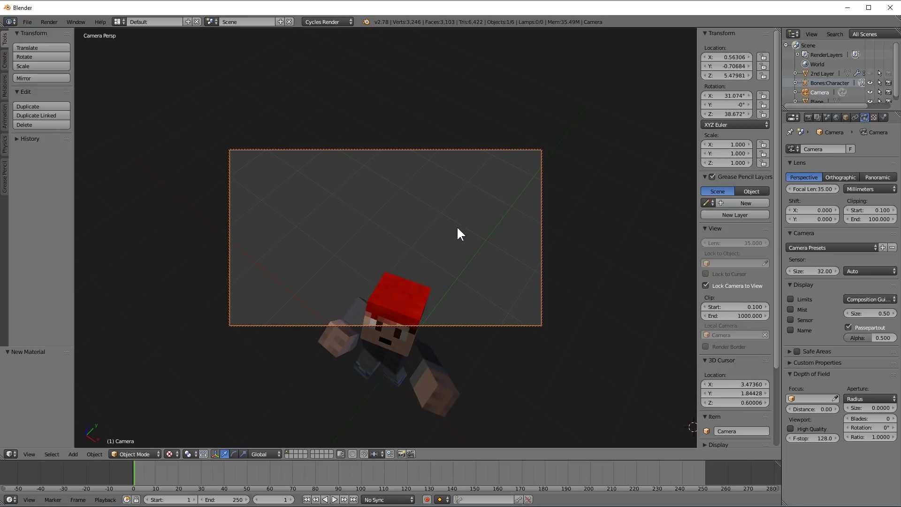
pyautogui.keyDown('shift'); pyautogui.scroll(-8, 457, 227); pyautogui.keyUp('shift')
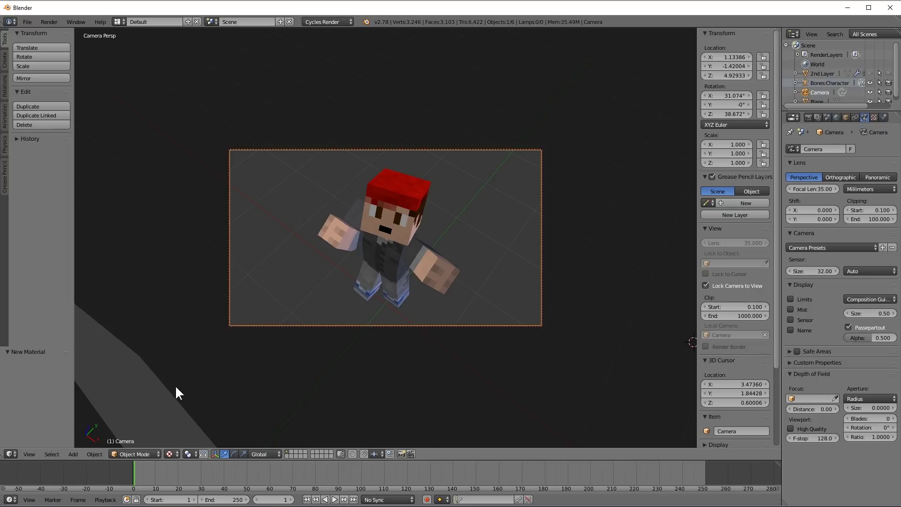
# Pull the camera back very slightly, unlock it from the view, and leave the camera view.
pyautogui.scroll(-2, 304, 317)
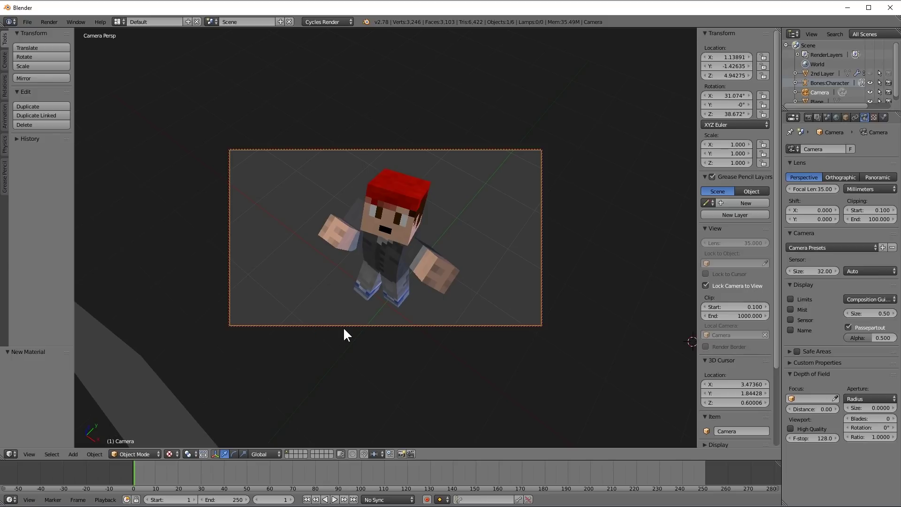
pyautogui.click(705, 285)
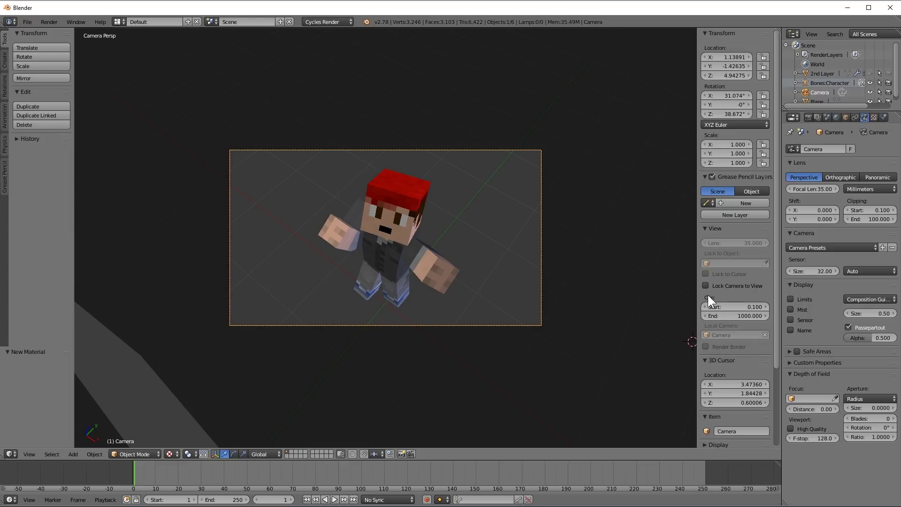
pyautogui.press('KP_0')
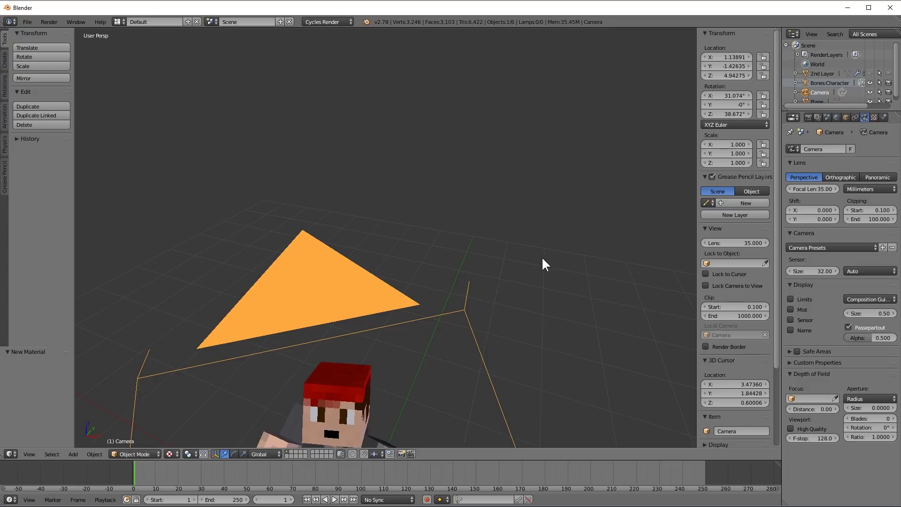
# Deselect everything, set the render resolution scale to 100%, and render the scene through the camera.
pyautogui.press('a')
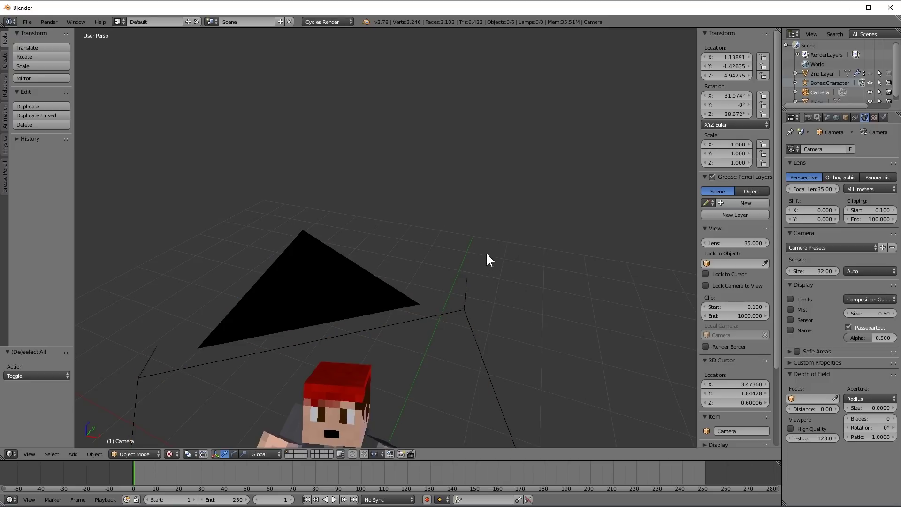
pyautogui.press('Home')
pyautogui.moveTo(475, 343); pyautogui.dragTo(448, 352, button='middle')
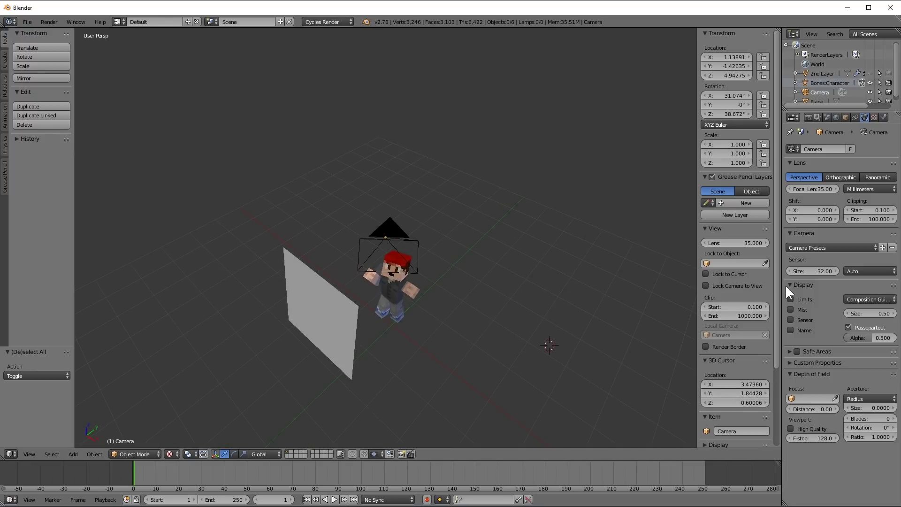
pyautogui.click(808, 117)
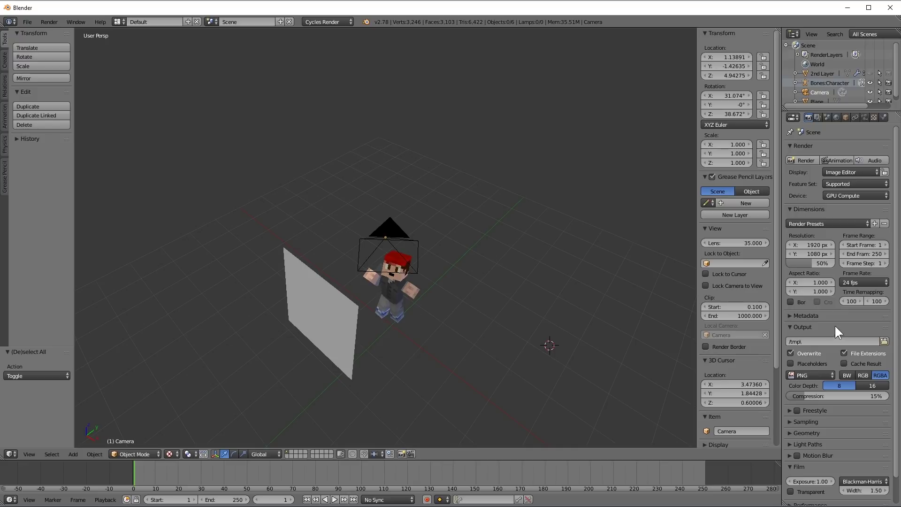
pyautogui.scroll(-2, 898, 202)
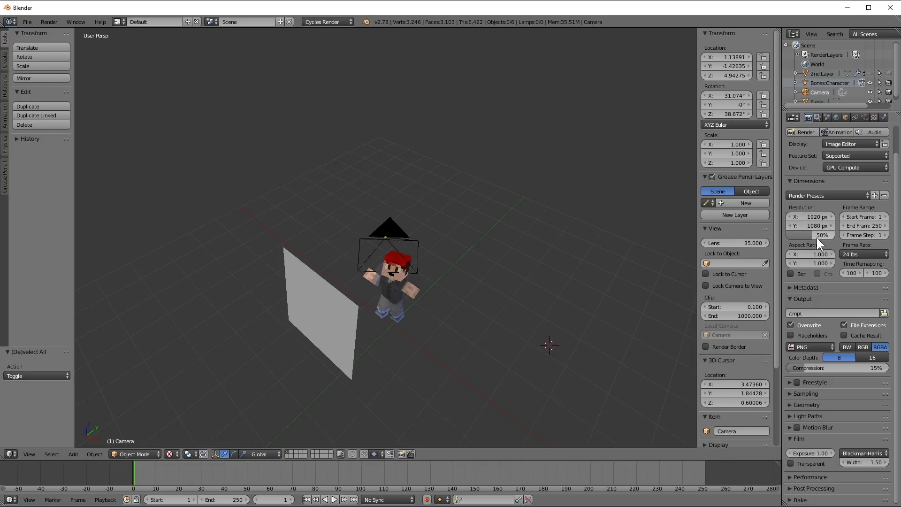
pyautogui.moveTo(813, 236); pyautogui.dragTo(833, 236)
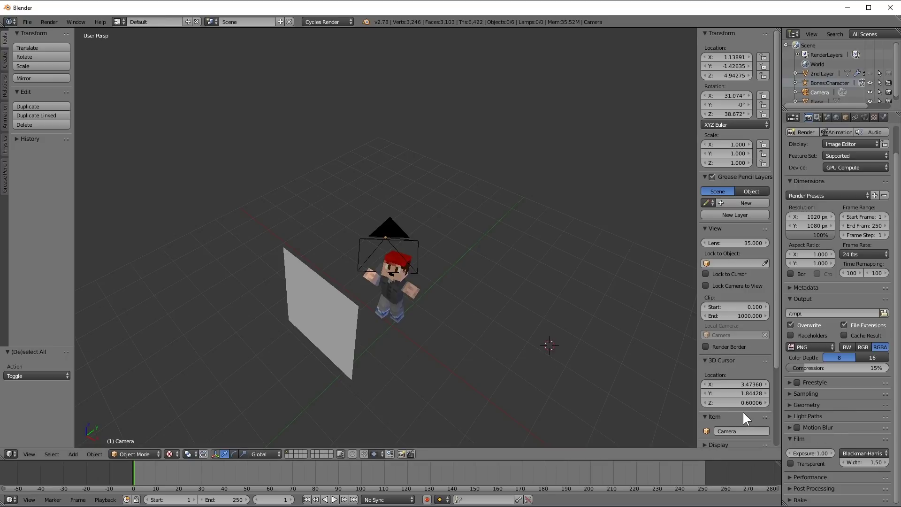
pyautogui.press('F12')
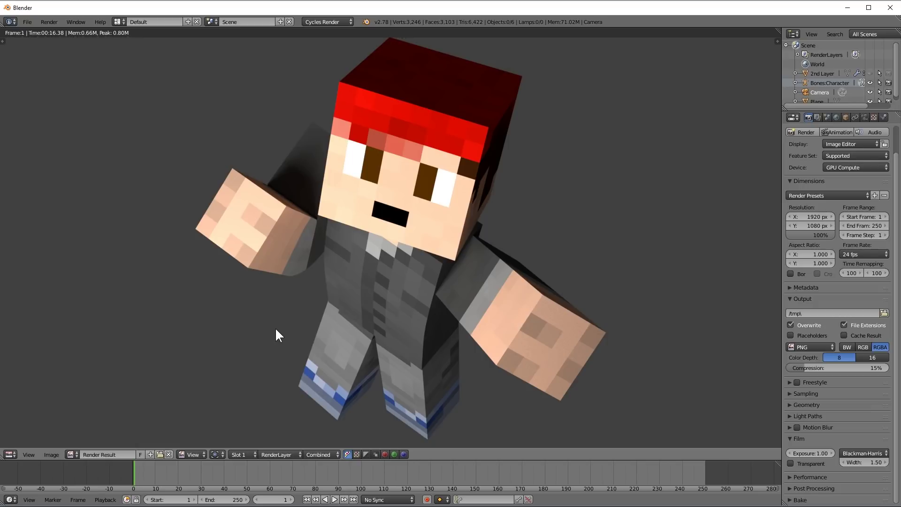
# Enable the transparent film background and render the character again.
pyautogui.press('F12')
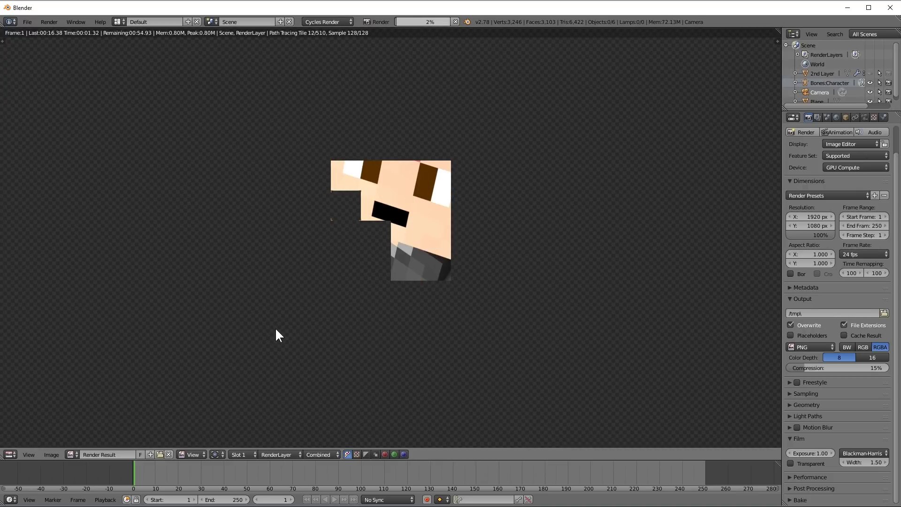
pyautogui.press('Escape')
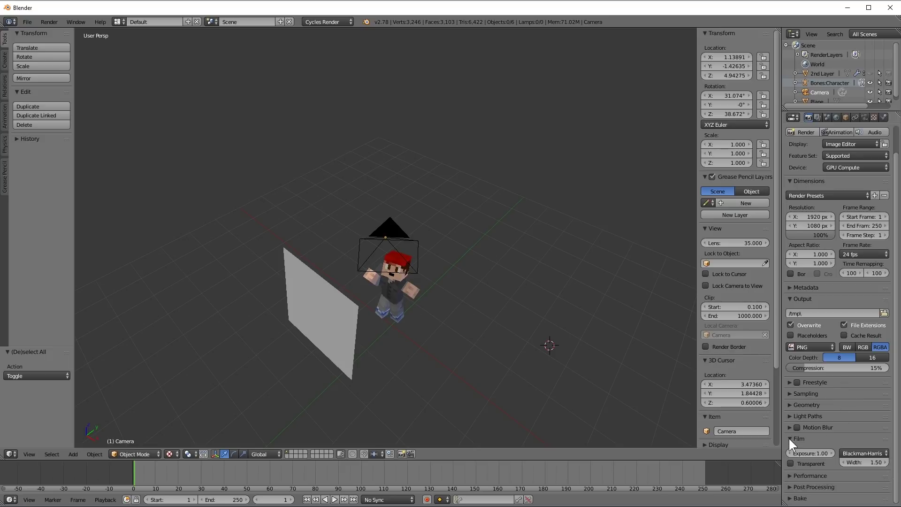
pyautogui.click(791, 463)
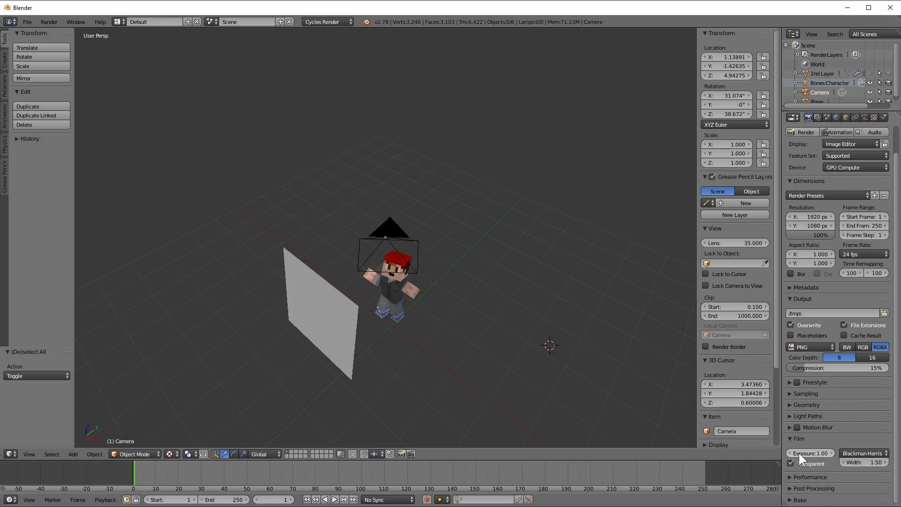
pyautogui.press('F12')
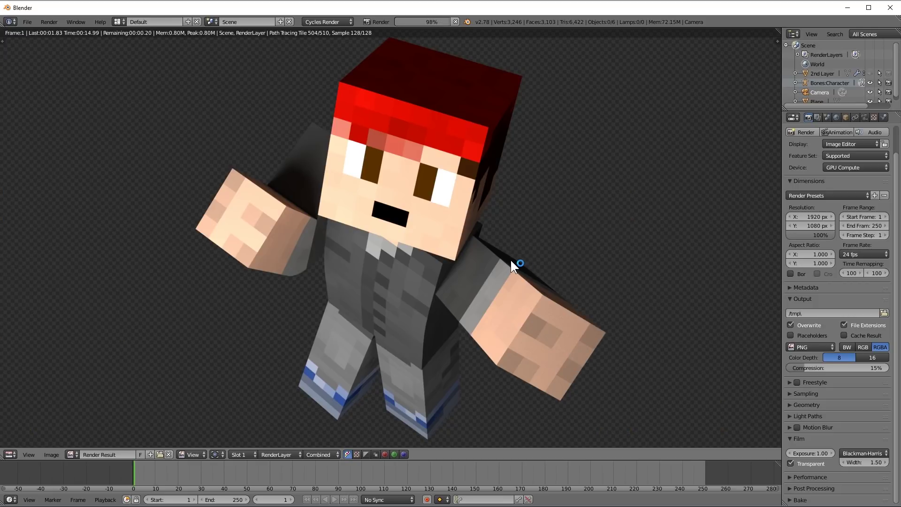
pyautogui.press('Escape')
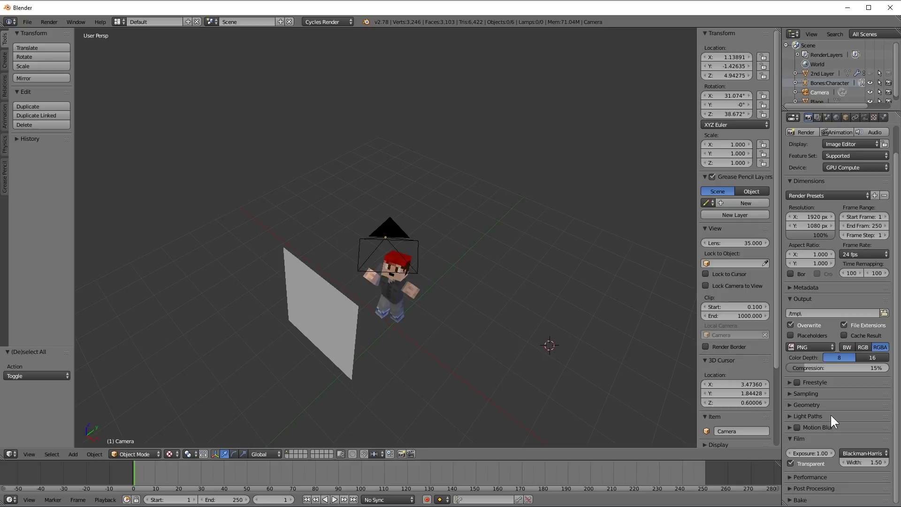
pyautogui.press('F12')
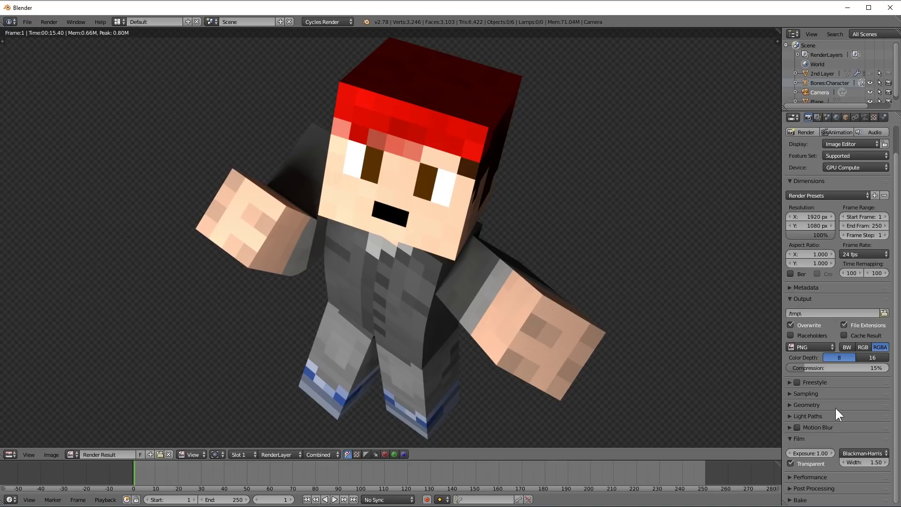
# Save the rendered image in the Documents folder as "OMGcraft render.png".
pyautogui.scroll(-3, 835, 407)
pyautogui.press('F3')
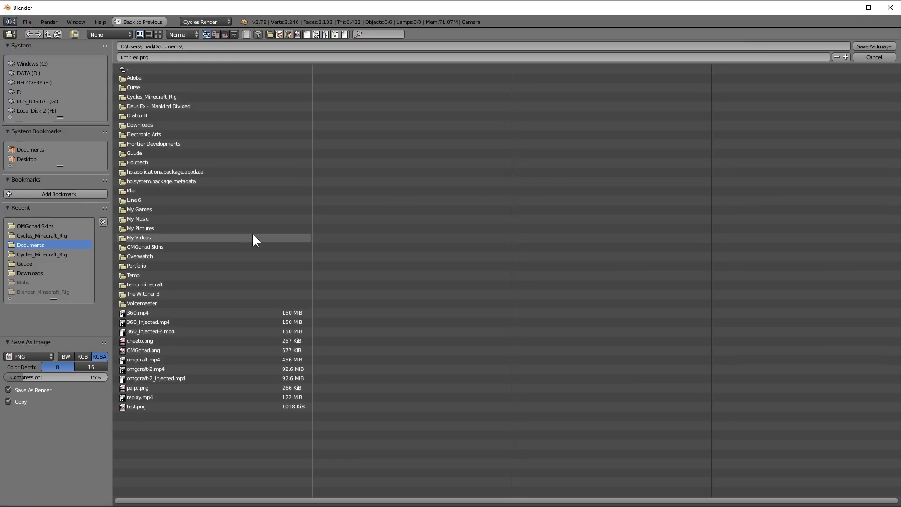
pyautogui.click(168, 56)
pyautogui.write('O')
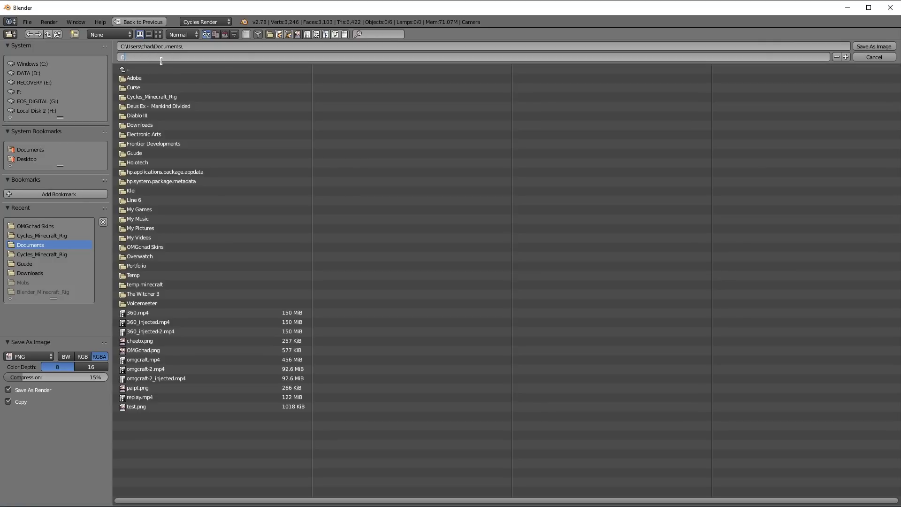
pyautogui.write('MGcraft render')
pyautogui.press('Return')
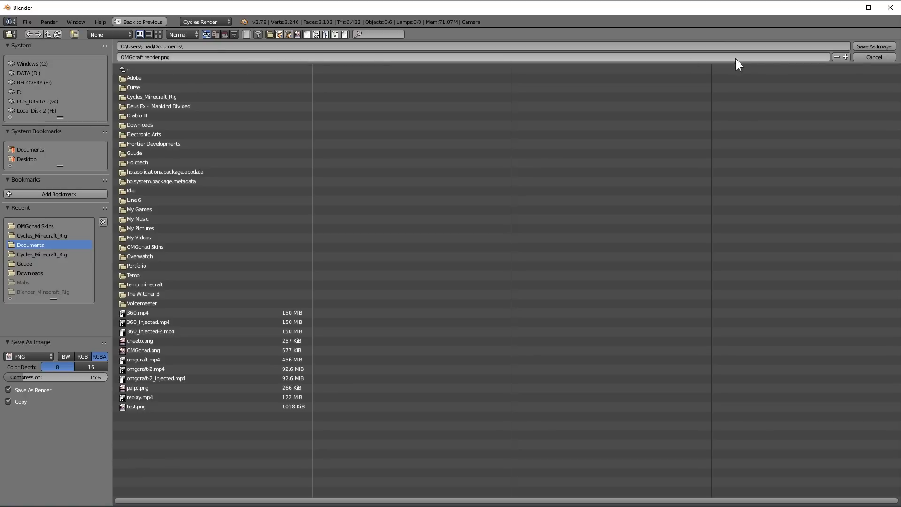
pyautogui.click(882, 47)
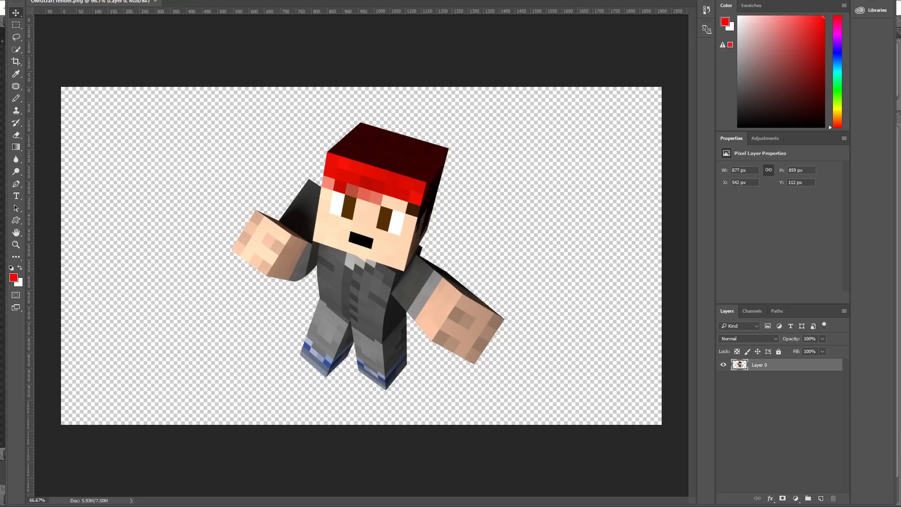
# In Photoshop, place the 2017-03-08_01.22.32 screenshot behind the character render as its background, and select the character layer.
pyautogui.moveTo(783, 301); pyautogui.dragTo(388, 270)
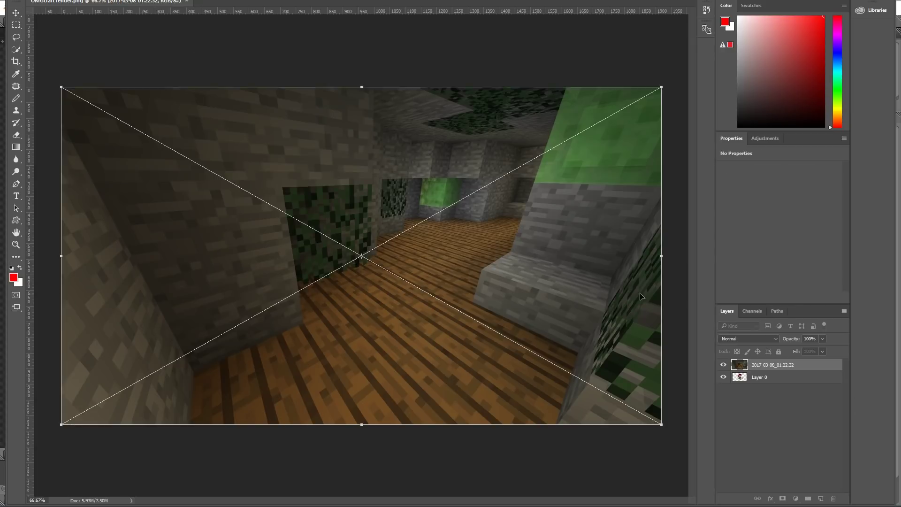
pyautogui.press('Return')
pyautogui.moveTo(764, 366); pyautogui.dragTo(761, 380)
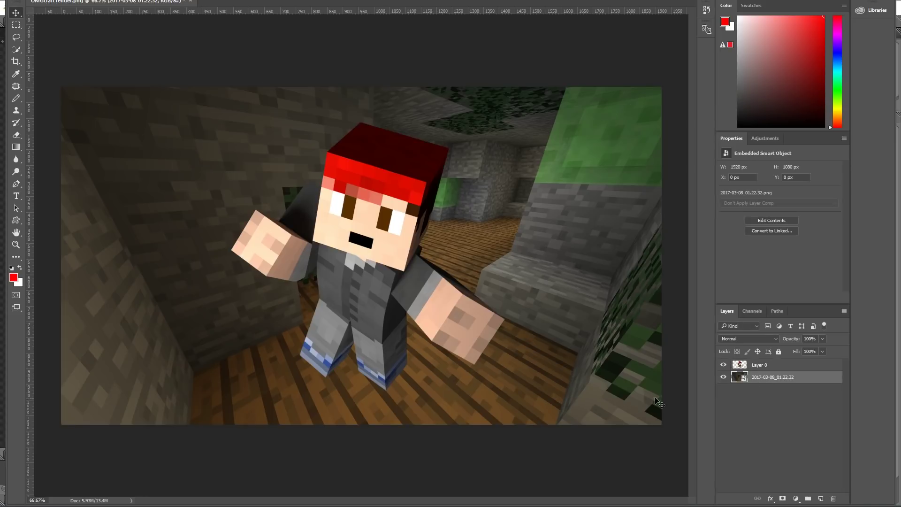
pyautogui.click(760, 365)
pyautogui.press('ctrl')
pyautogui.hotkey('ctrl', 't')
pyautogui.keyDown('alt'); pyautogui.moveTo(486, 376); pyautogui.dragTo(507, 347); pyautogui.keyUp('alt')
pyautogui.press('Return')
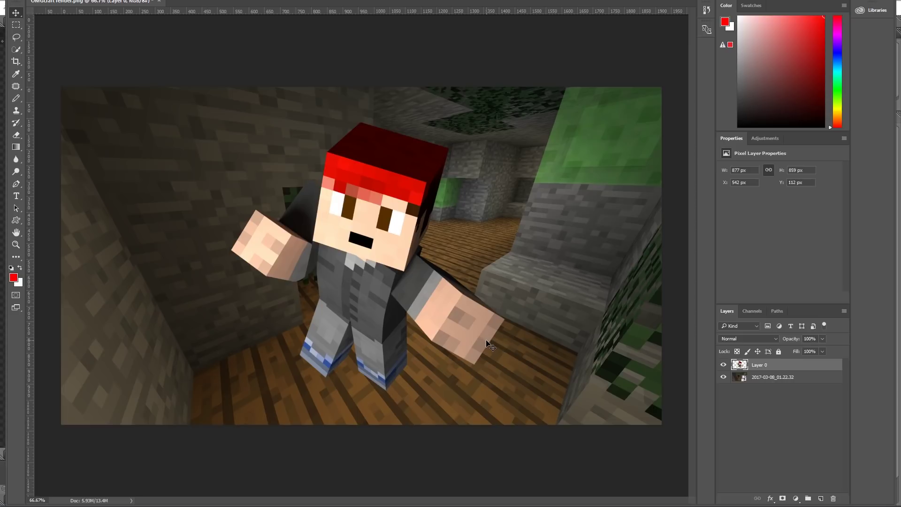
# Enlarge the character layer about its centre to about 1816 by 1779 px and shift it down to X 72 px, Y -225 px.
pyautogui.hotkey('ctrl', 't')
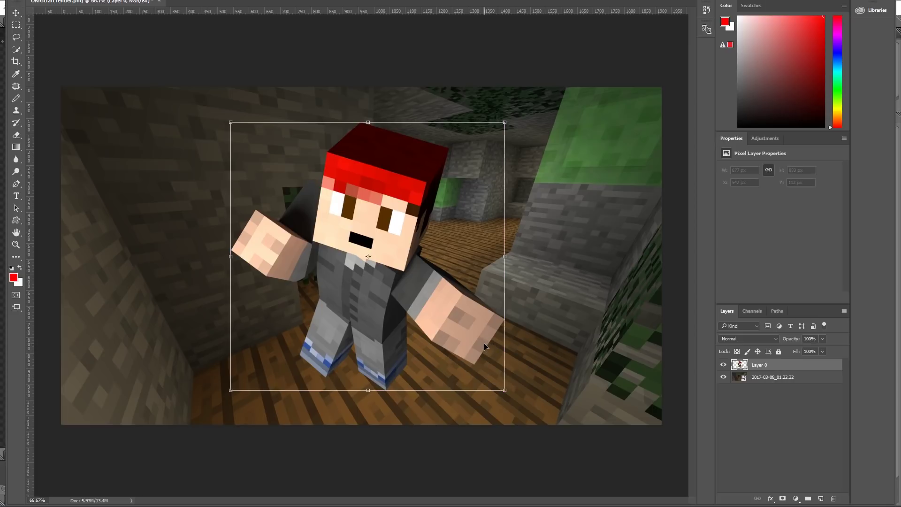
pyautogui.moveTo(506, 392); pyautogui.dragTo(742, 456)
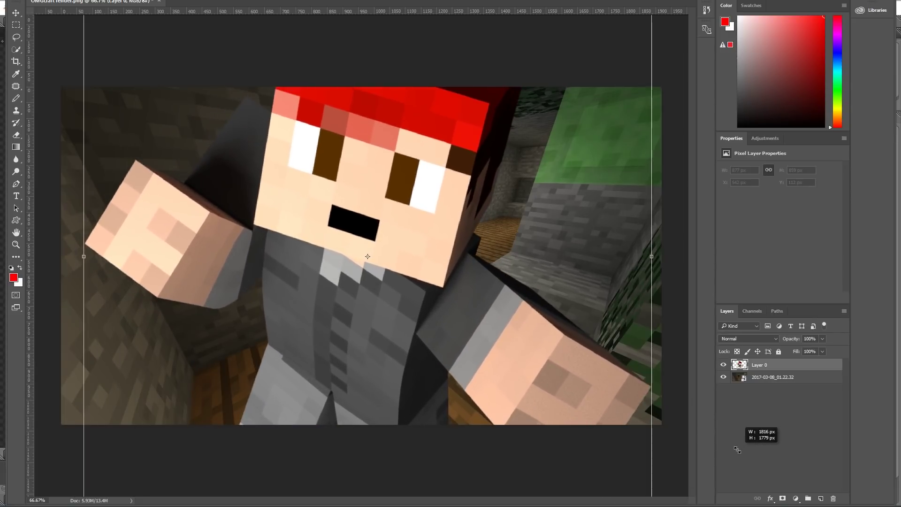
pyautogui.moveTo(371, 212); pyautogui.dragTo(372, 247)
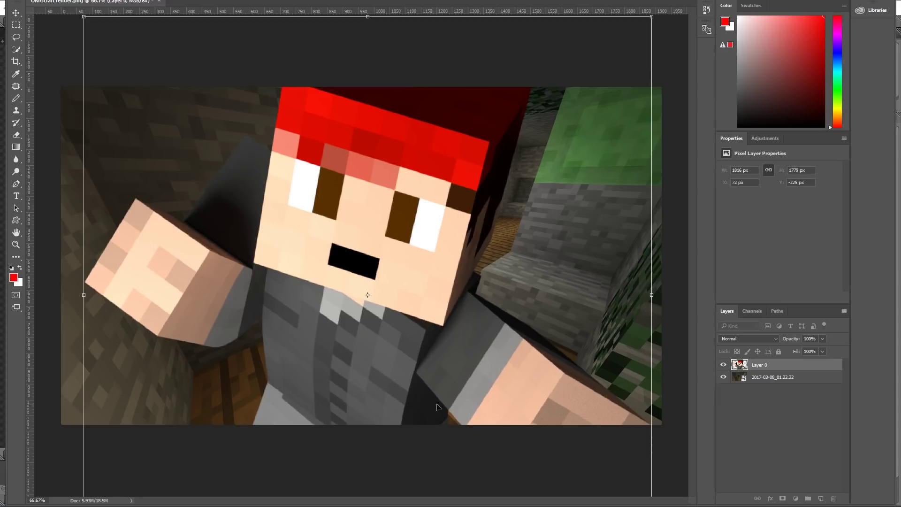
pyautogui.press('Return')
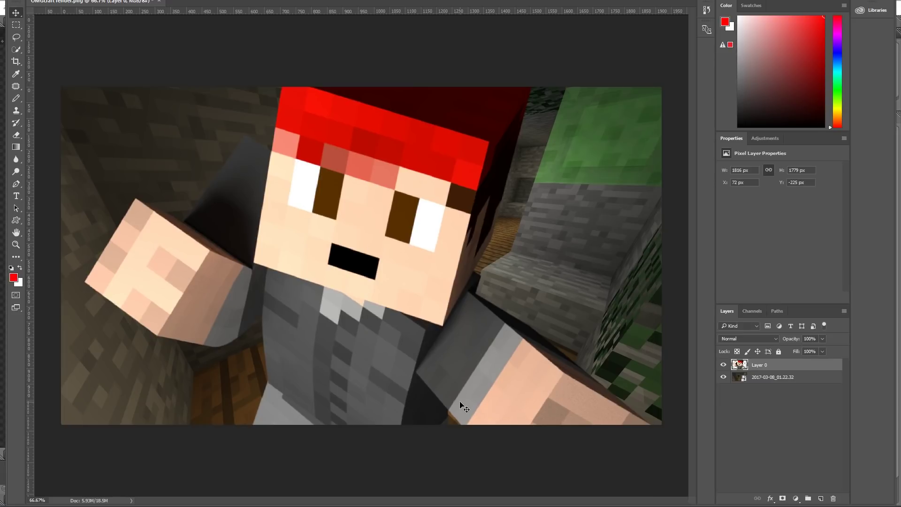